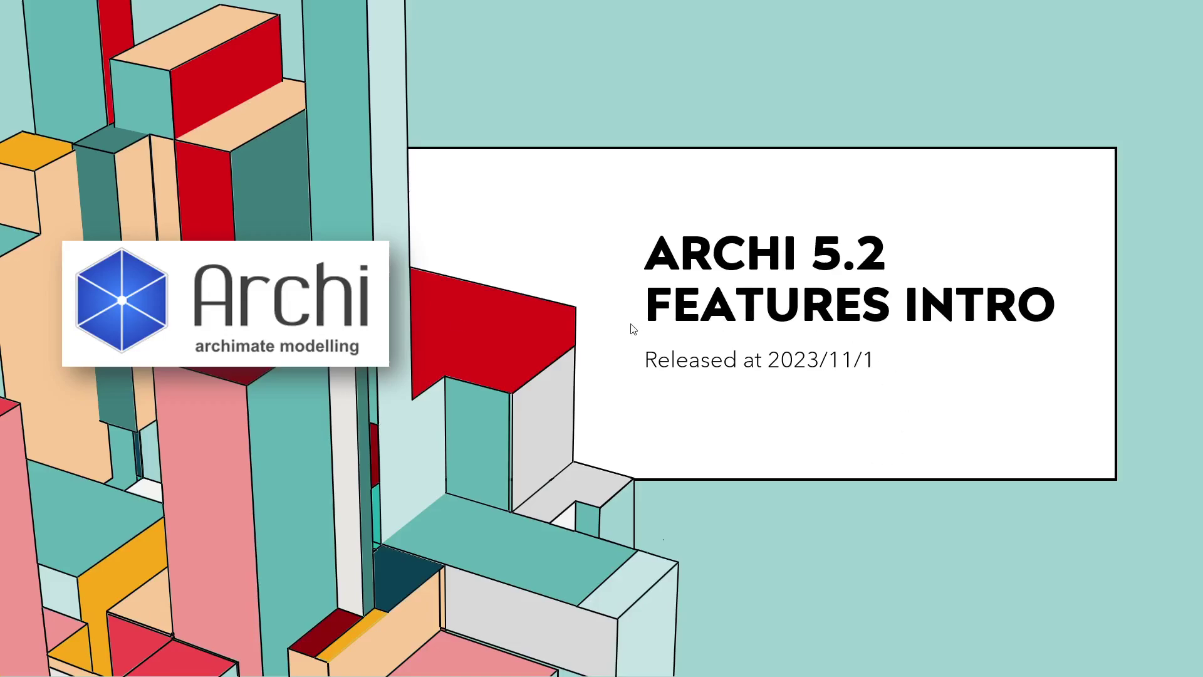
Step: Switch to Chrome and review the new features, improvements and fixes listed for Archi 5.2 on the Archi Version History page
key("alt+Tab")
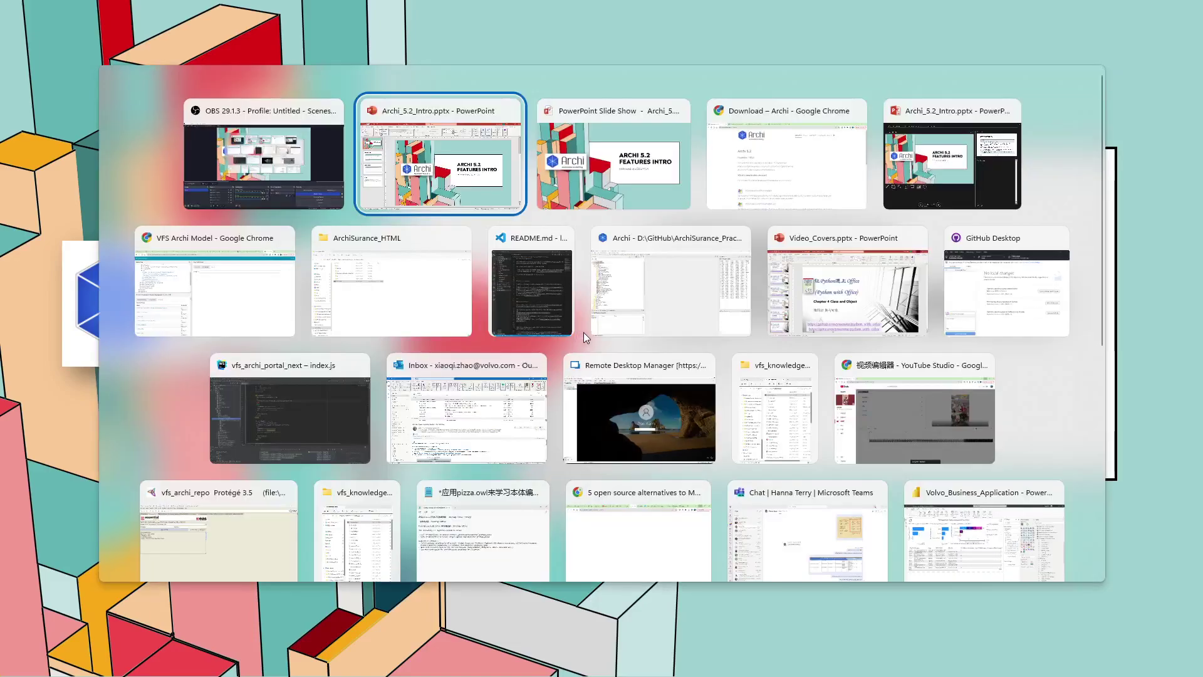
key("alt+Tab")
key("alt+Tab")
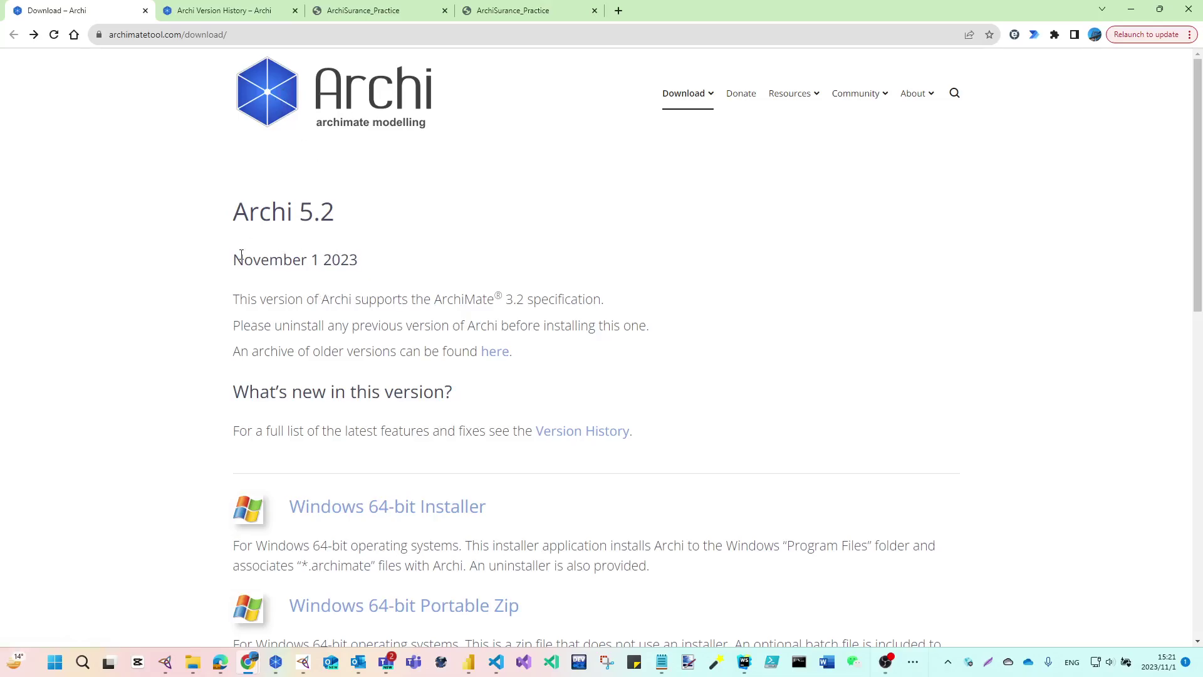
left_click(214, 12)
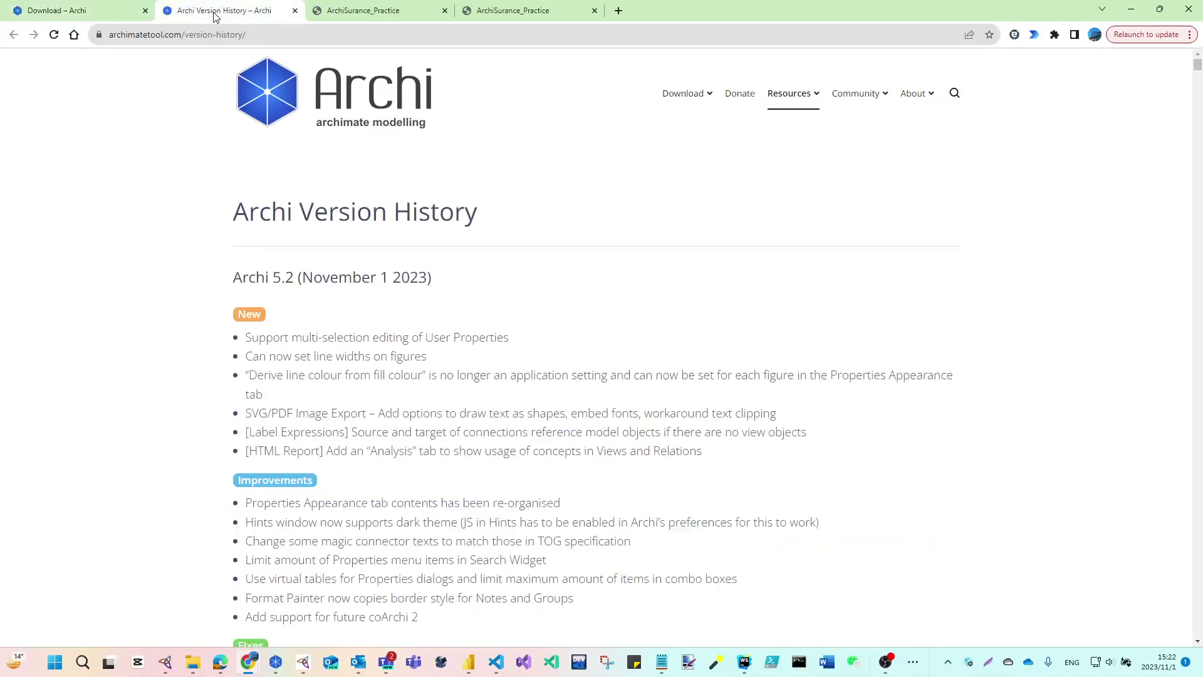
scroll(213, 260, "down", 2)
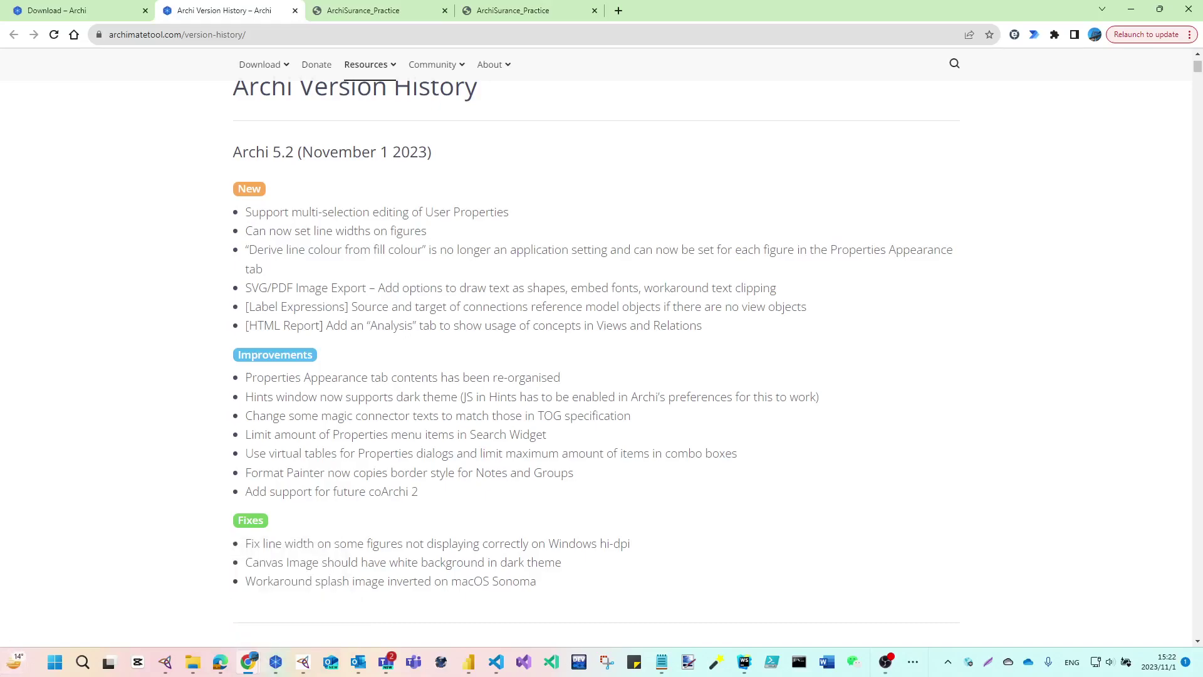
left_click(249, 661)
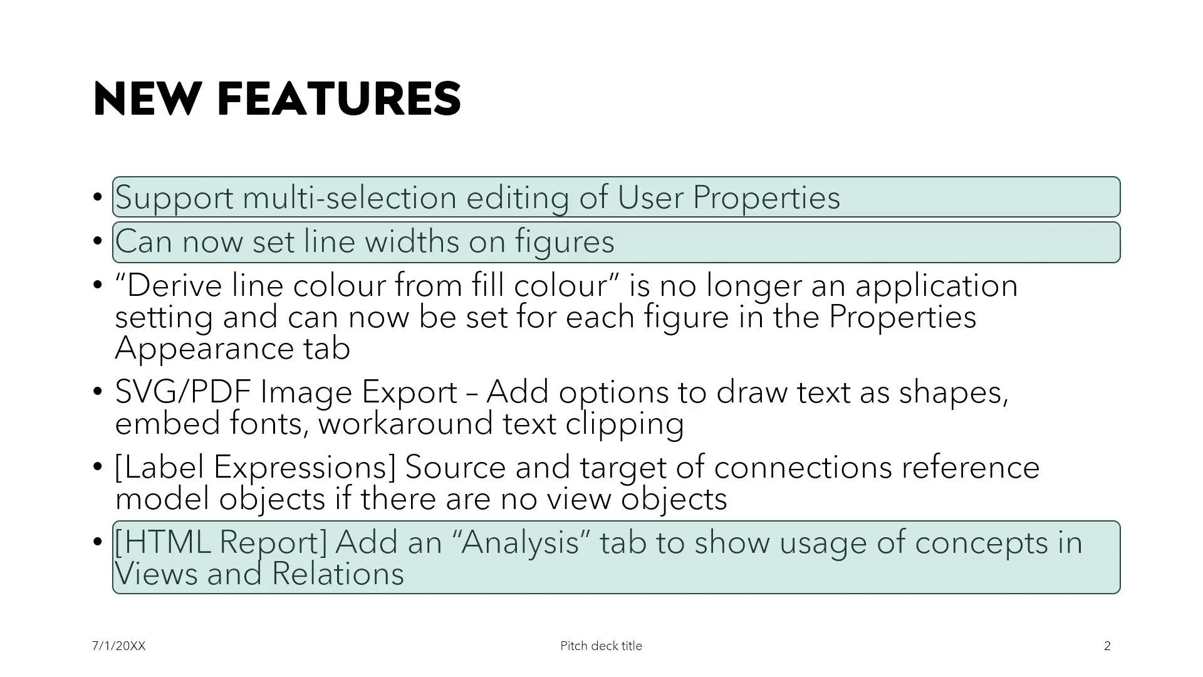
key("alt+Tab")
key("alt+Tab")
key("alt+Tab")
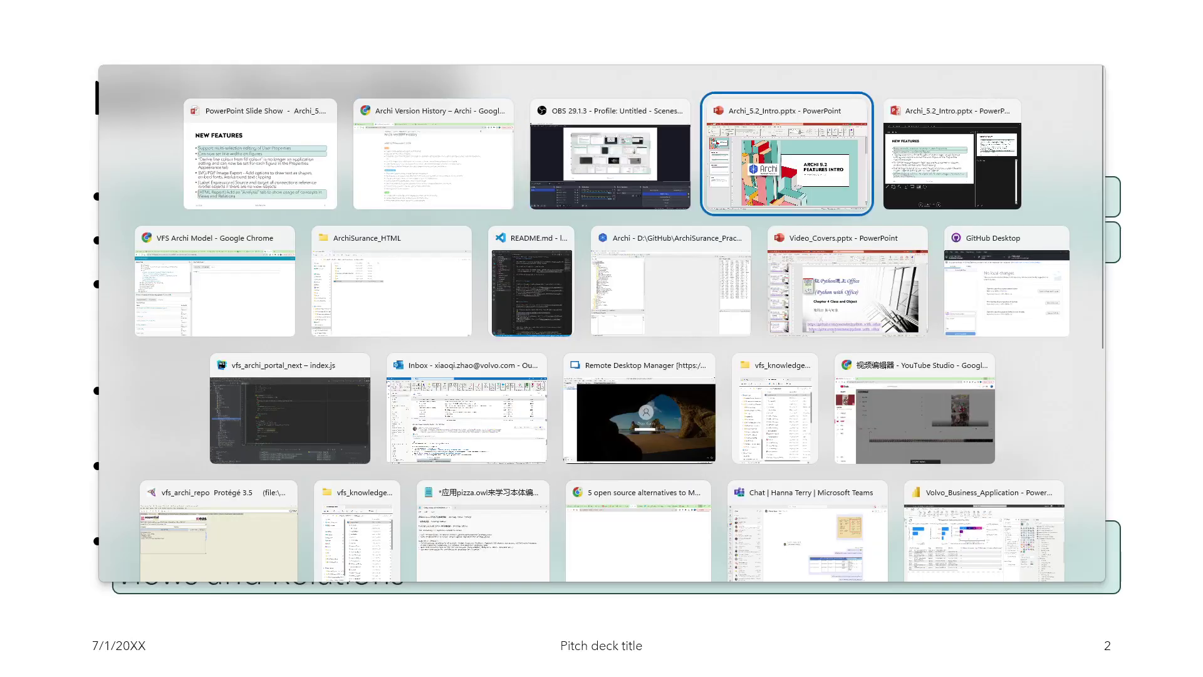
key("alt+Tab")
key("alt+Tab")
key("Escape")
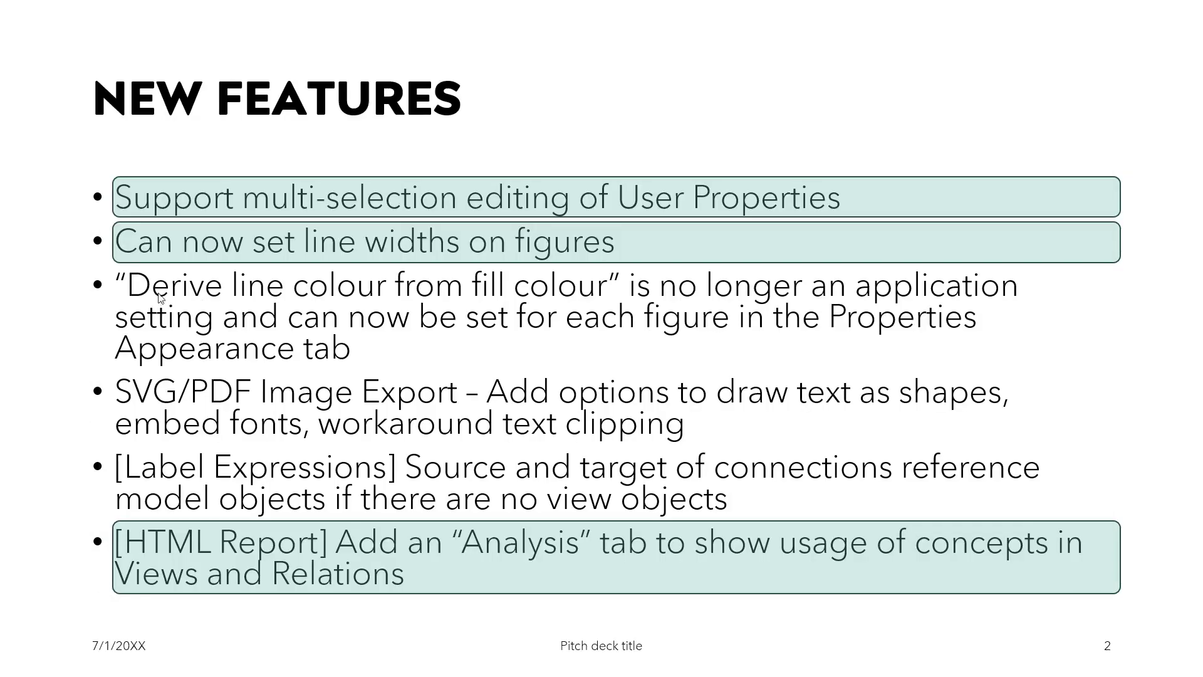
Step: Switch to Archi and check the installed program version in its About information
key("alt+Tab")
key("alt+Tab")
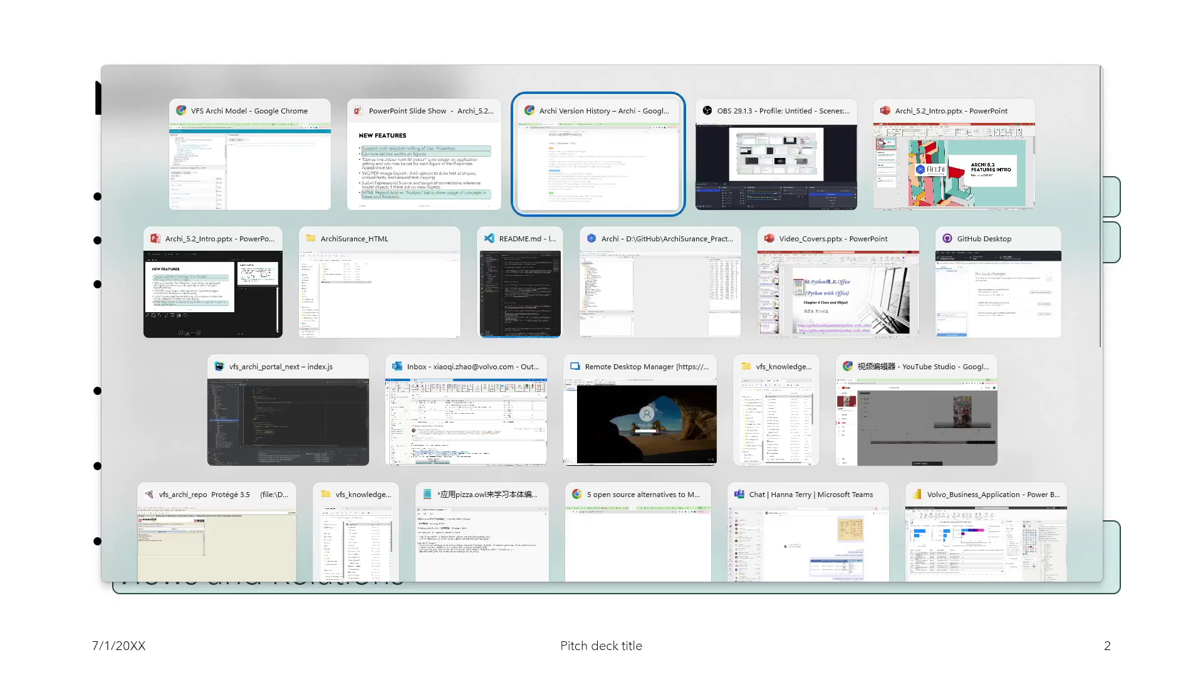
key("alt+Tab")
key("alt+Tab")
key("alt+Tab")
key("alt+Tab")
key("alt+Tab")
key("alt+Tab")
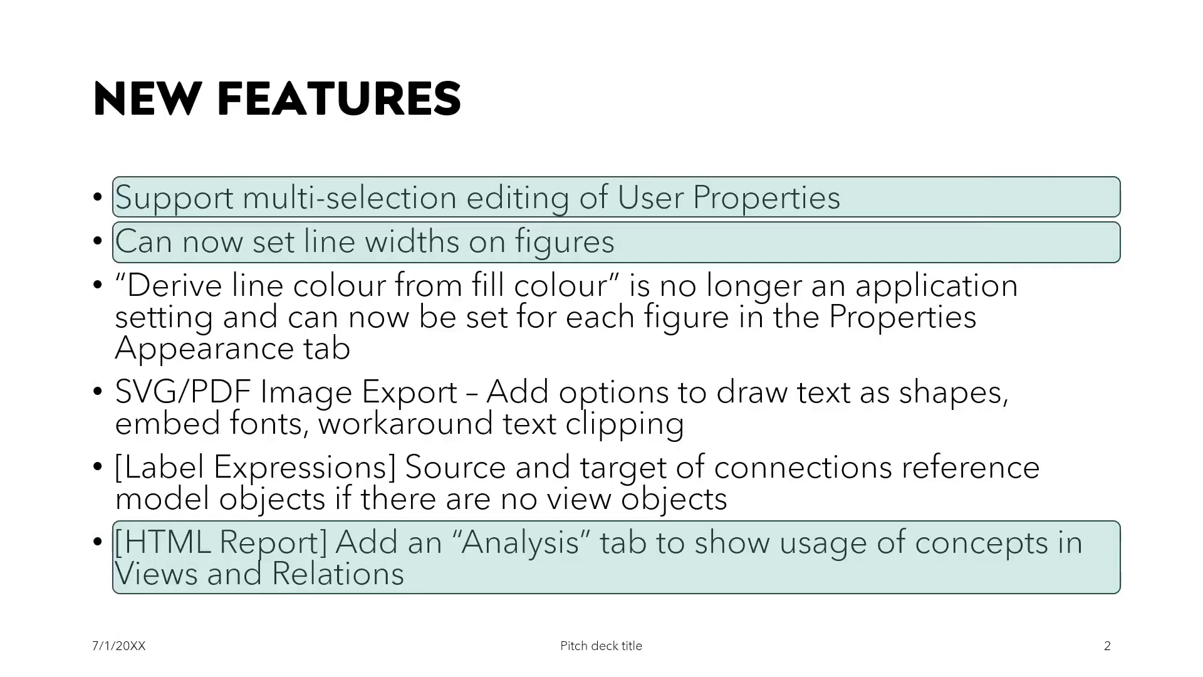
left_click(200, 20)
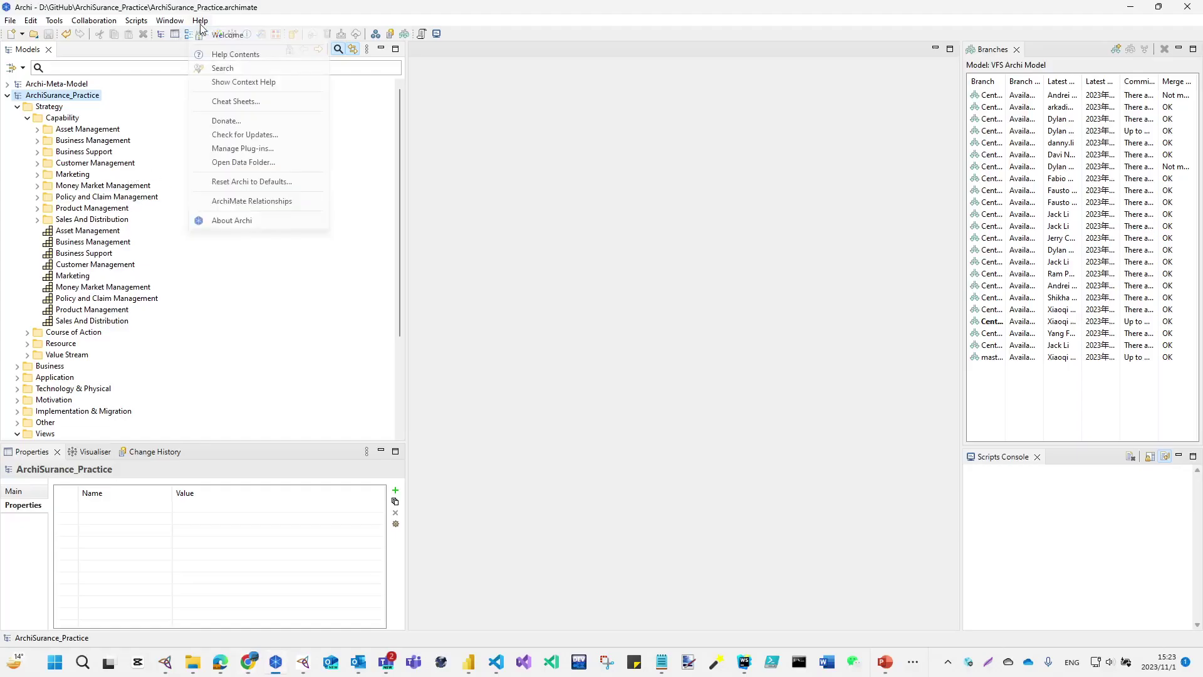
left_click(216, 218)
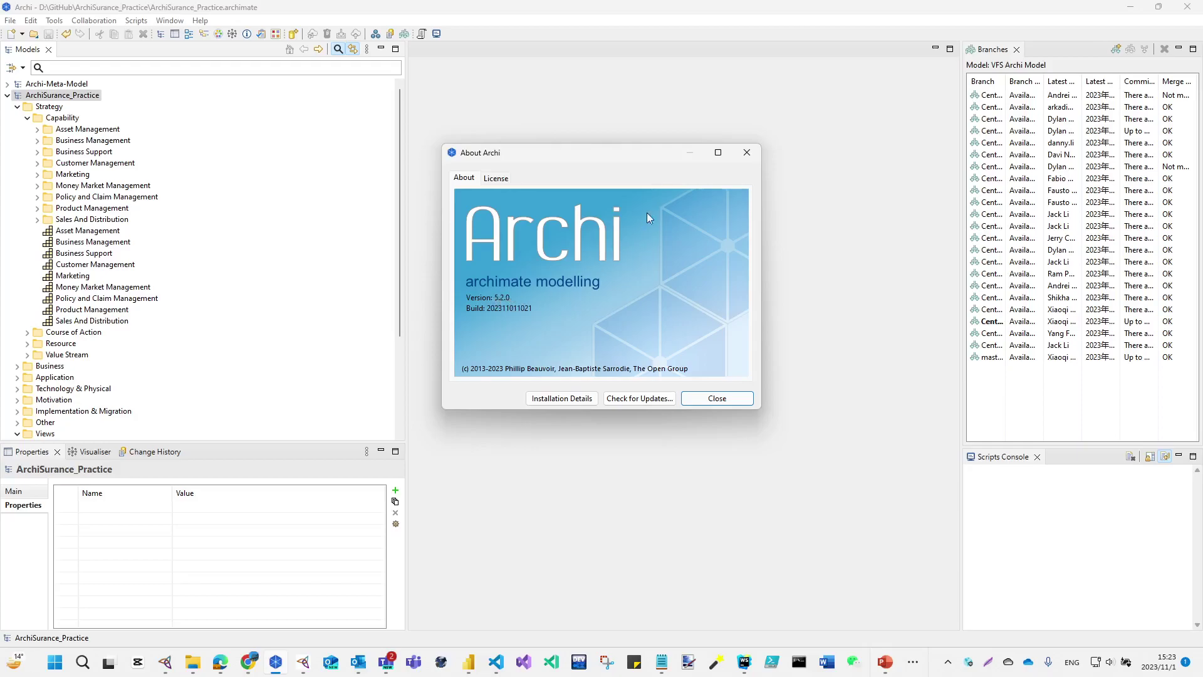
left_click(747, 153)
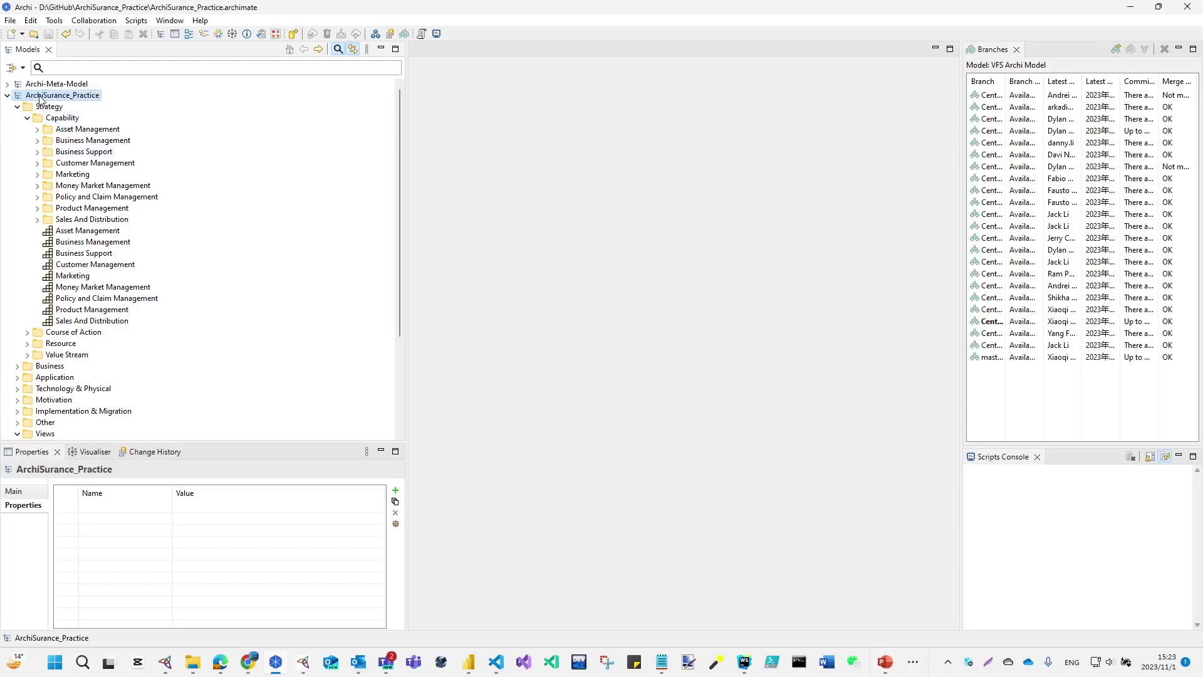
Step: Check the name choices and value entry of the Asset Management capability's blank user property and delete that property
left_click(77, 231)
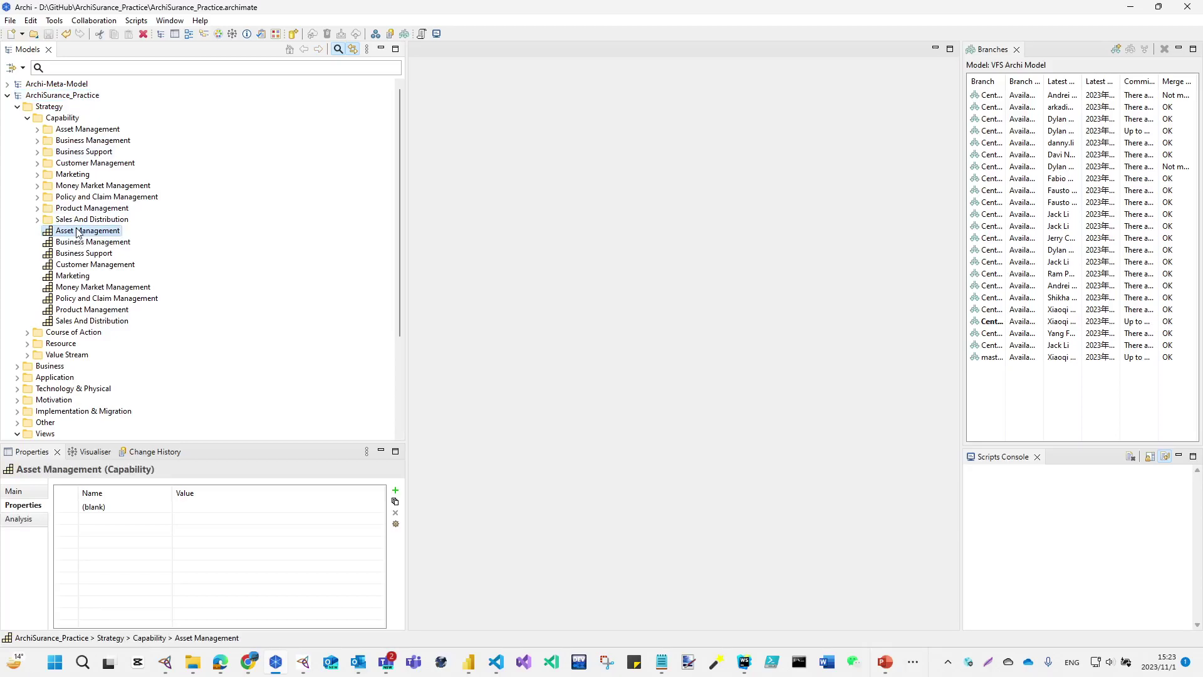
left_click(127, 507)
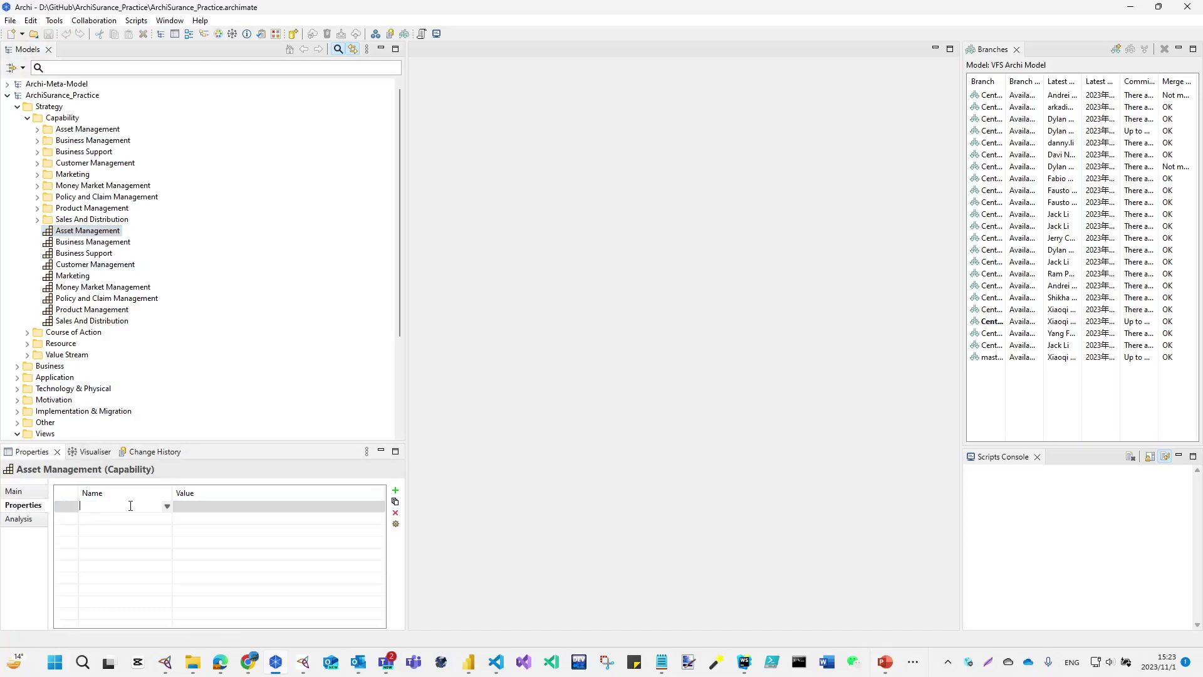
left_click(69, 232)
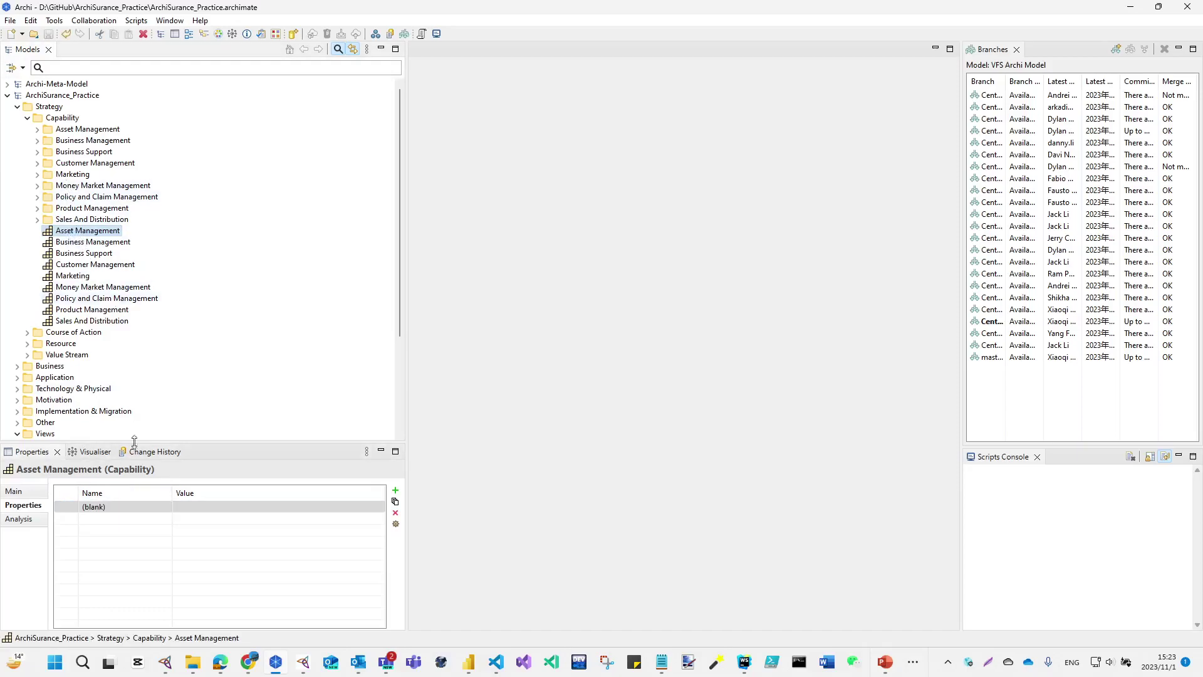
left_click(170, 506)
left_click(168, 507)
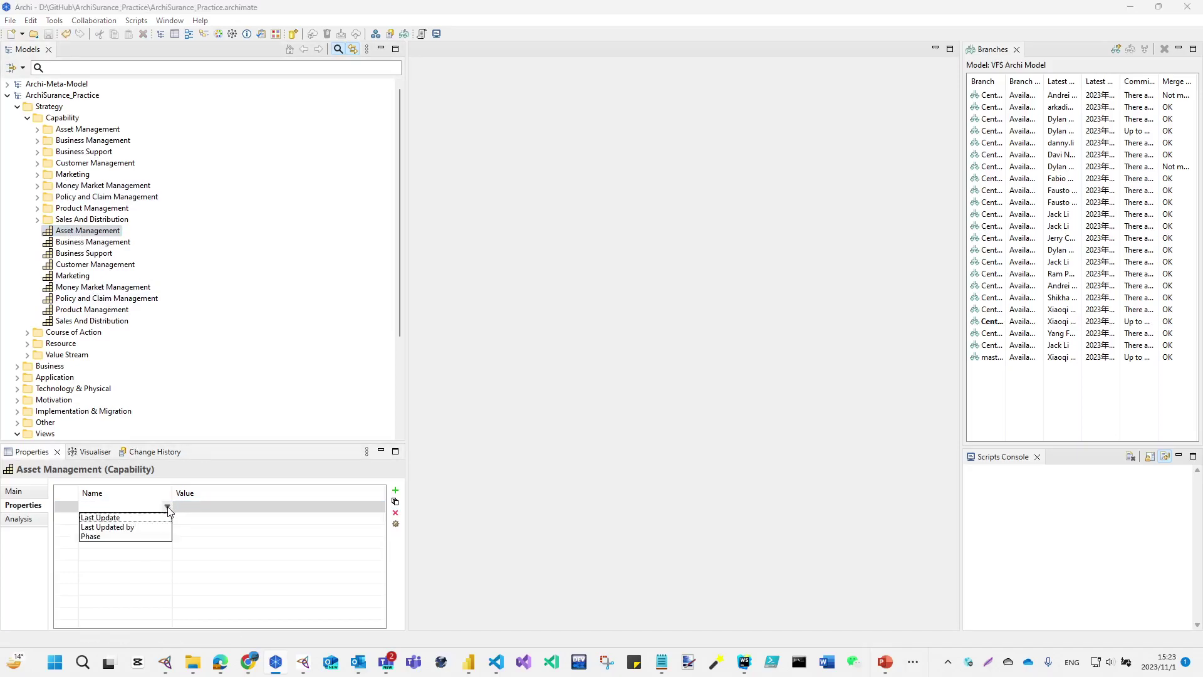
left_click(253, 504)
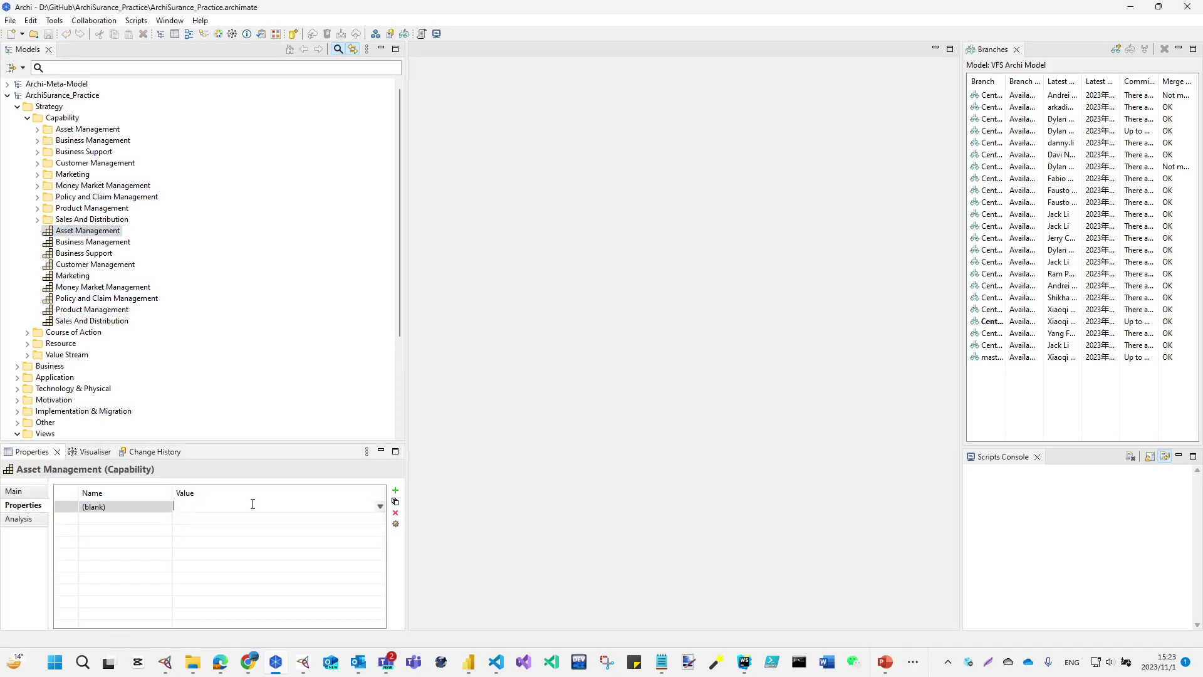
key("Return")
left_click(80, 233)
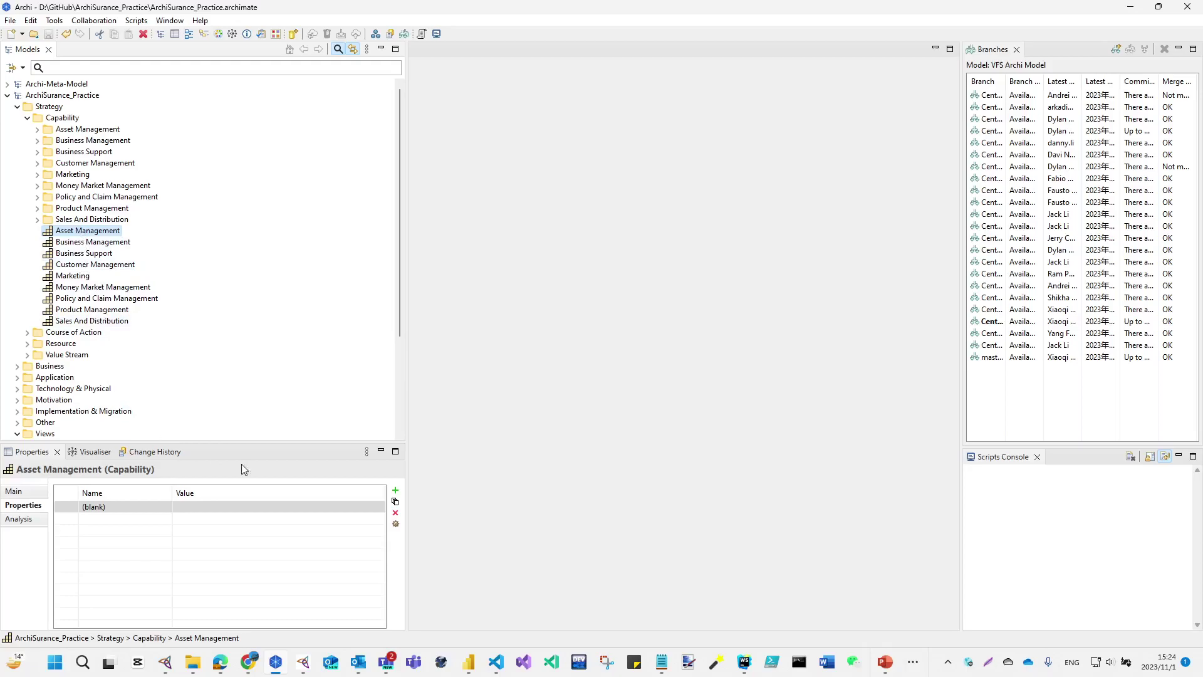
left_click(395, 512)
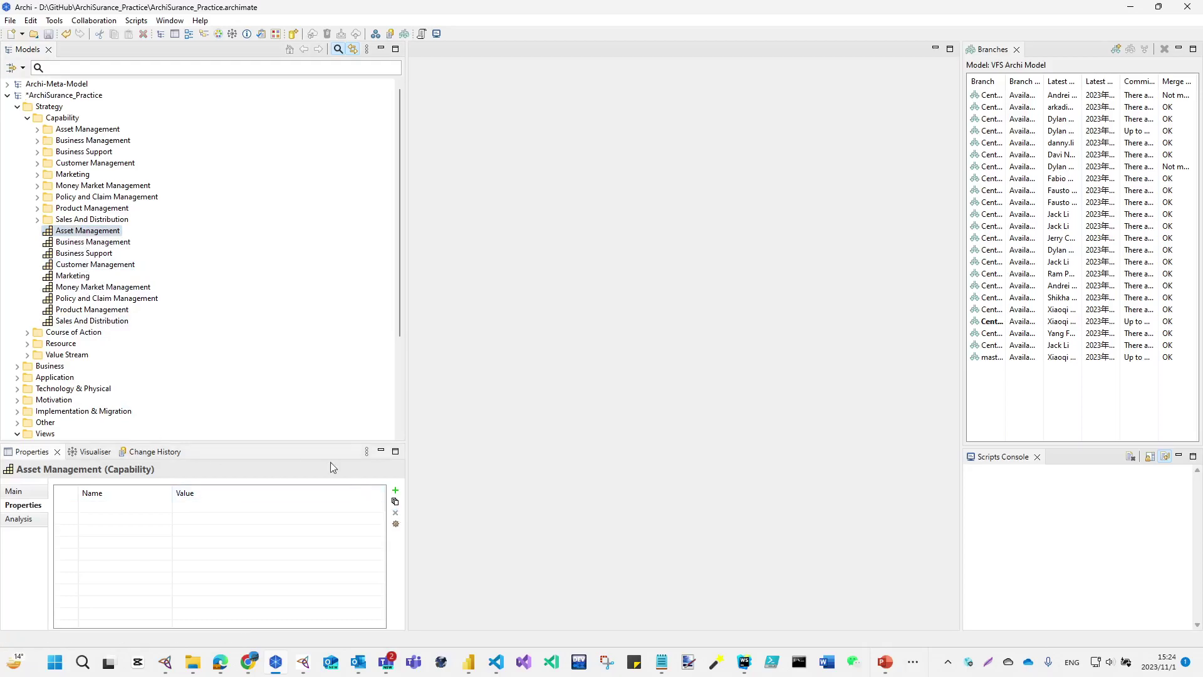
Step: Try selecting the whole range of capabilities, and then only Asset Management, Business Support, Policy and Claim Management and Customer Management
left_click(80, 323, "shift")
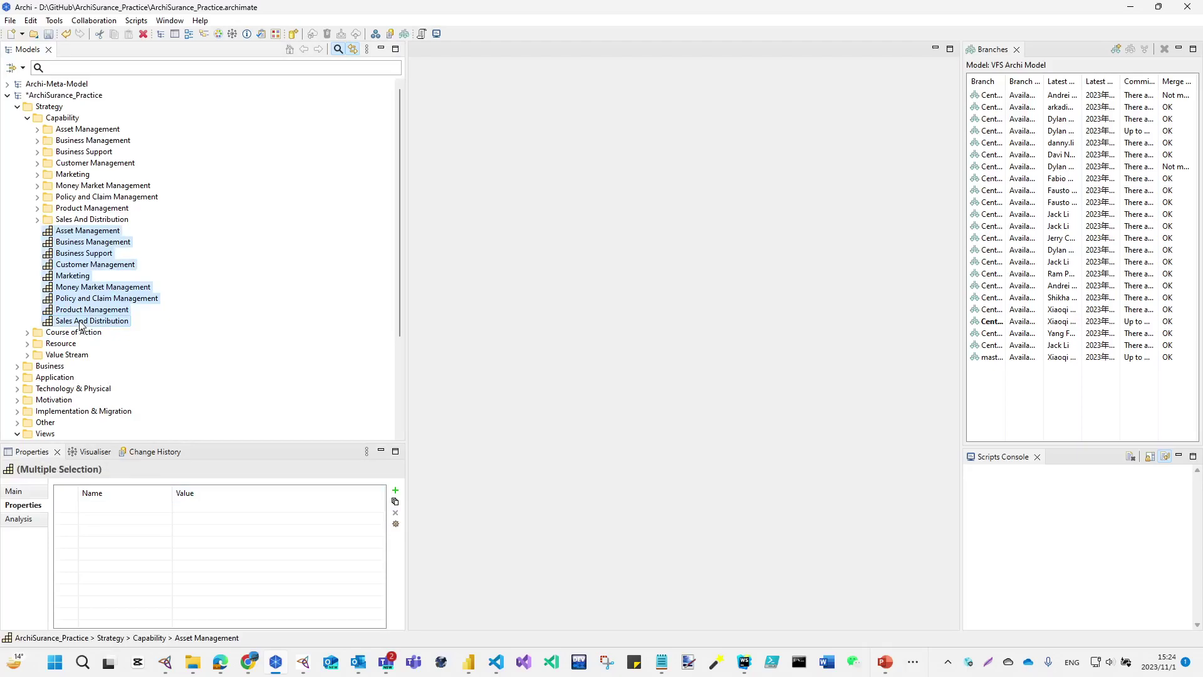
left_click(82, 235)
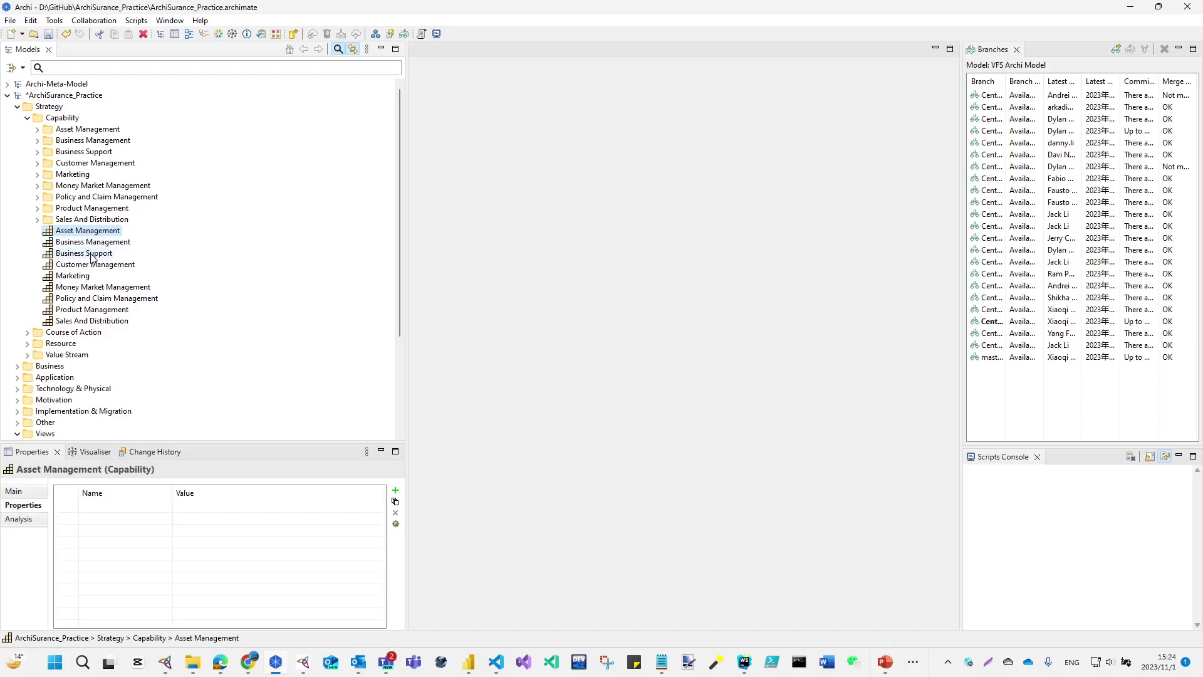
left_click(88, 254, "ctrl")
left_click(88, 299, "ctrl")
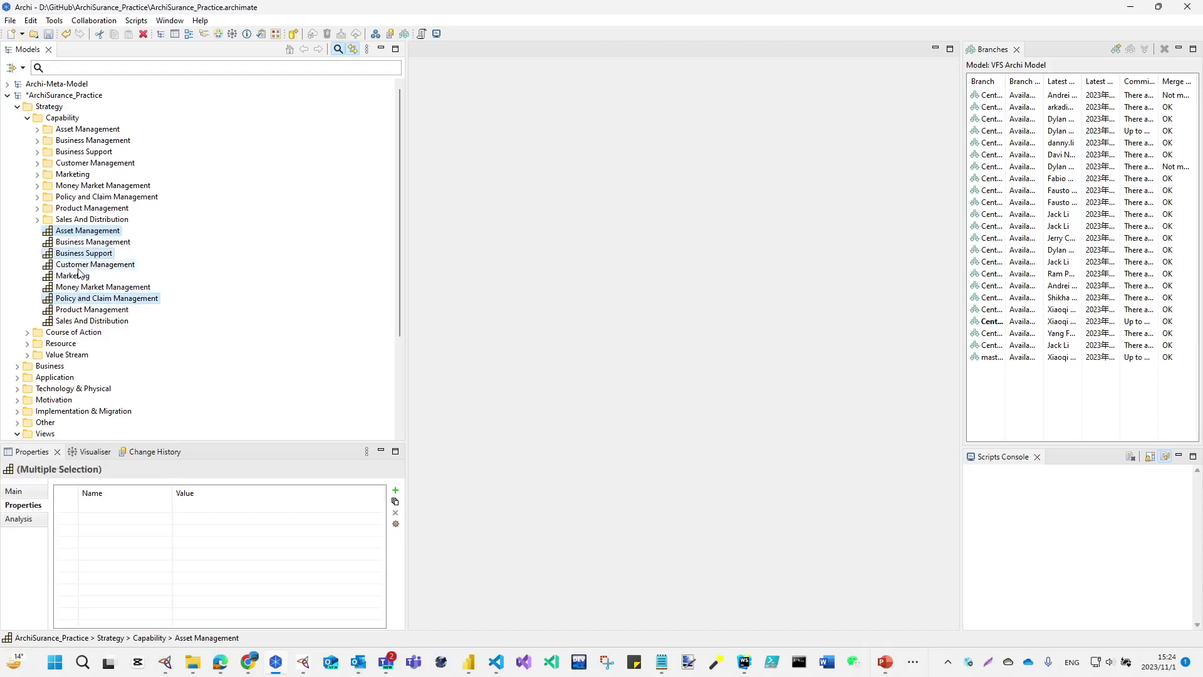
left_click(82, 264, "ctrl")
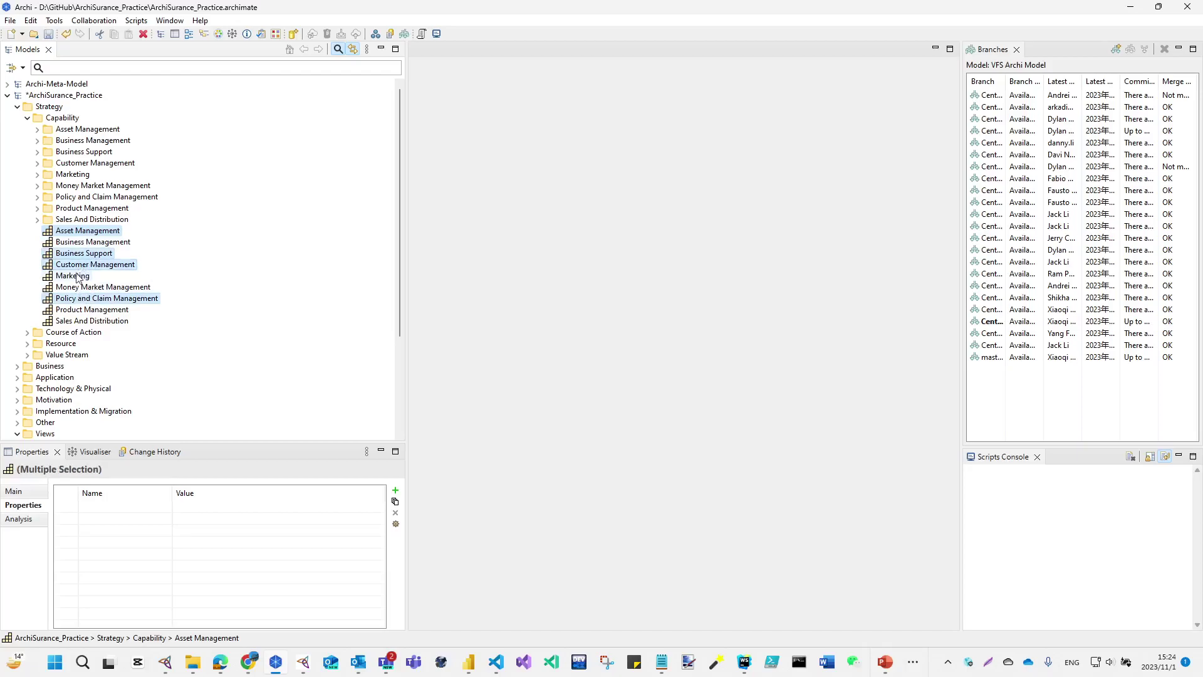
Step: Add a user property Capability Level with value 0 to all capabilities from Asset Management through Sales And Distribution at once
left_click(86, 232)
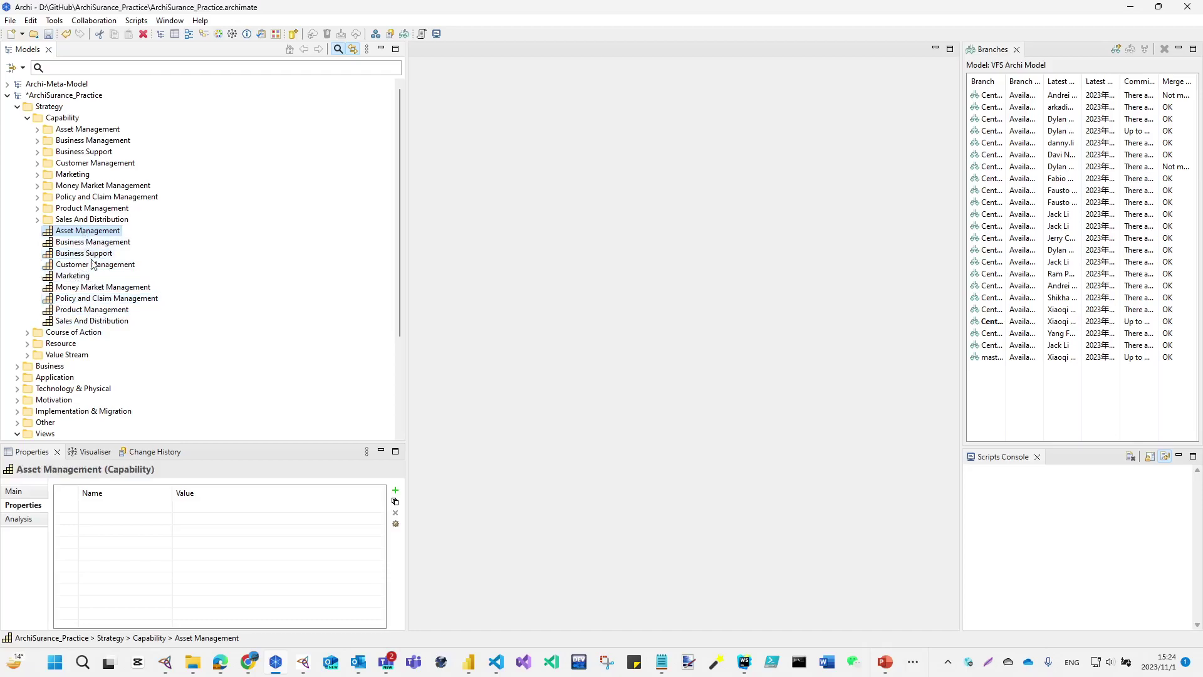
left_click(105, 322, "shift")
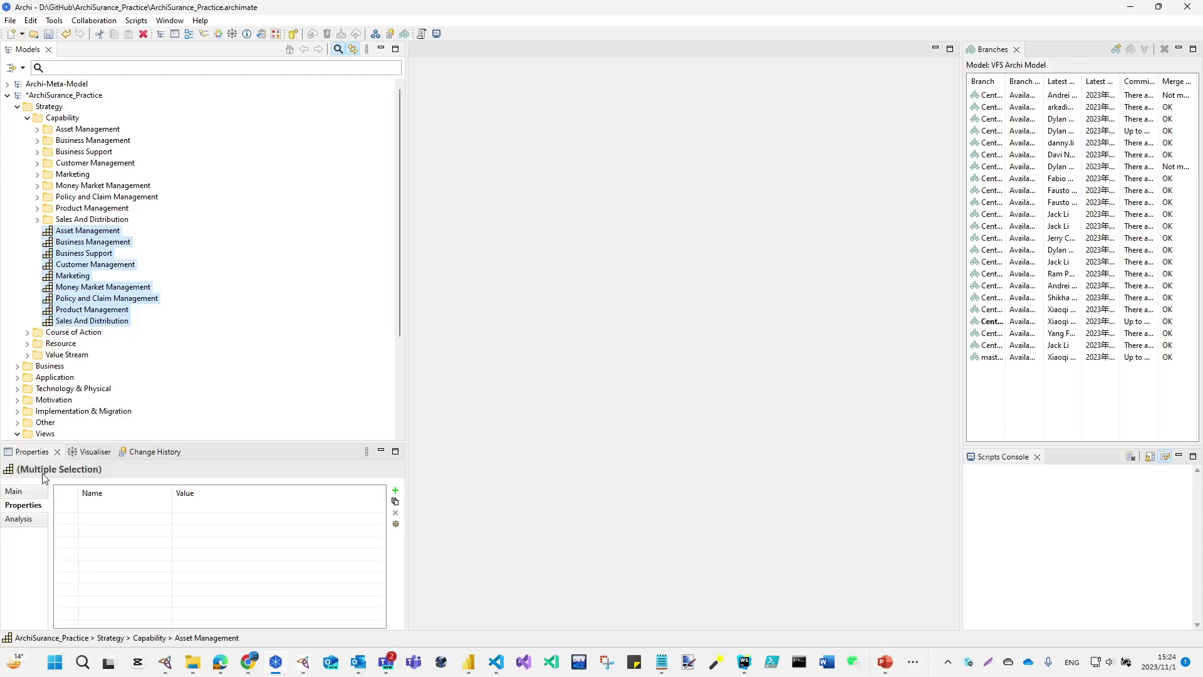
left_click(169, 510)
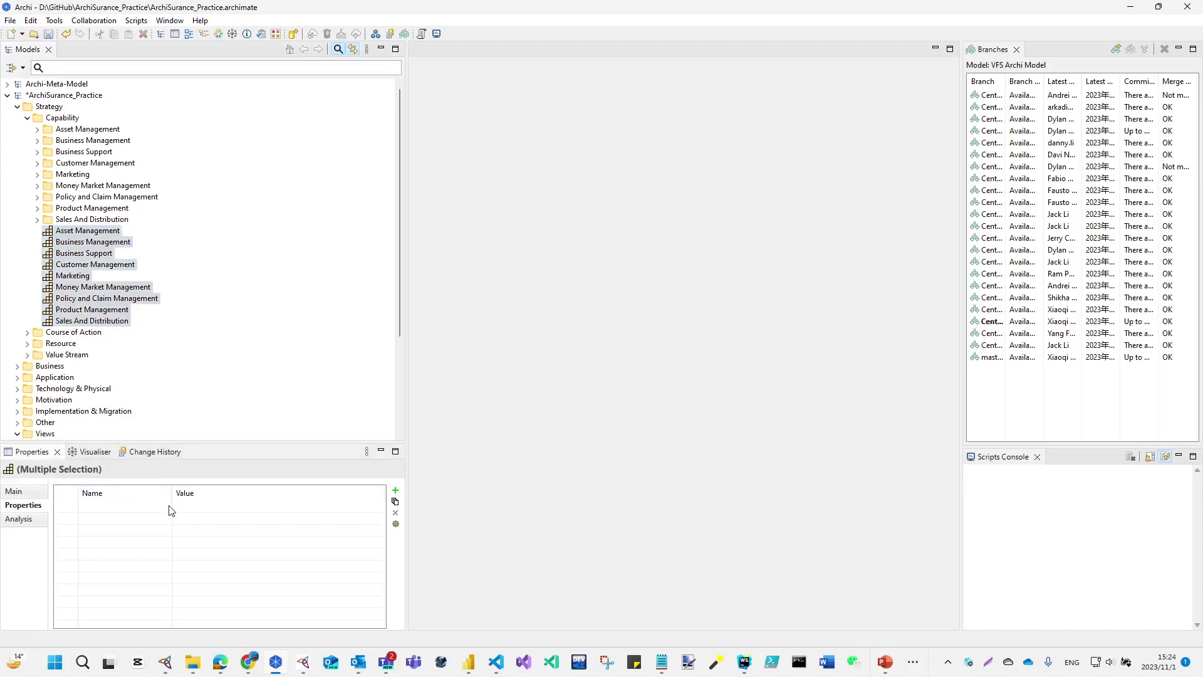
double_click(168, 510)
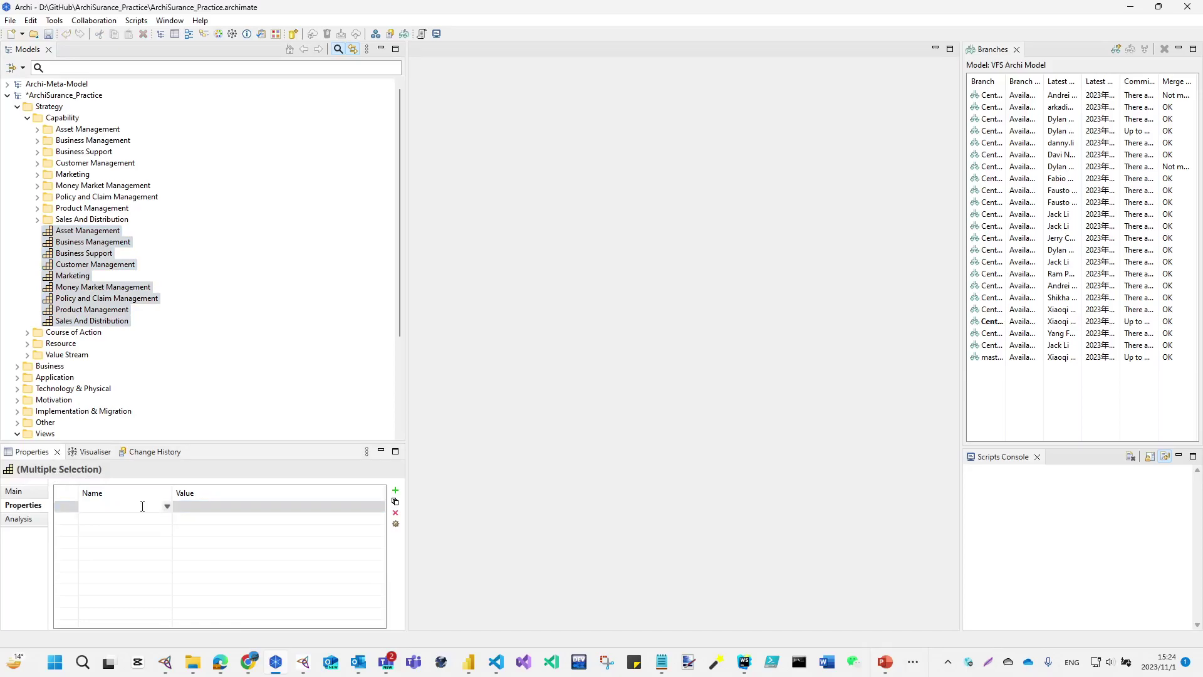
type("Capabiliyt Level")
key("Tab")
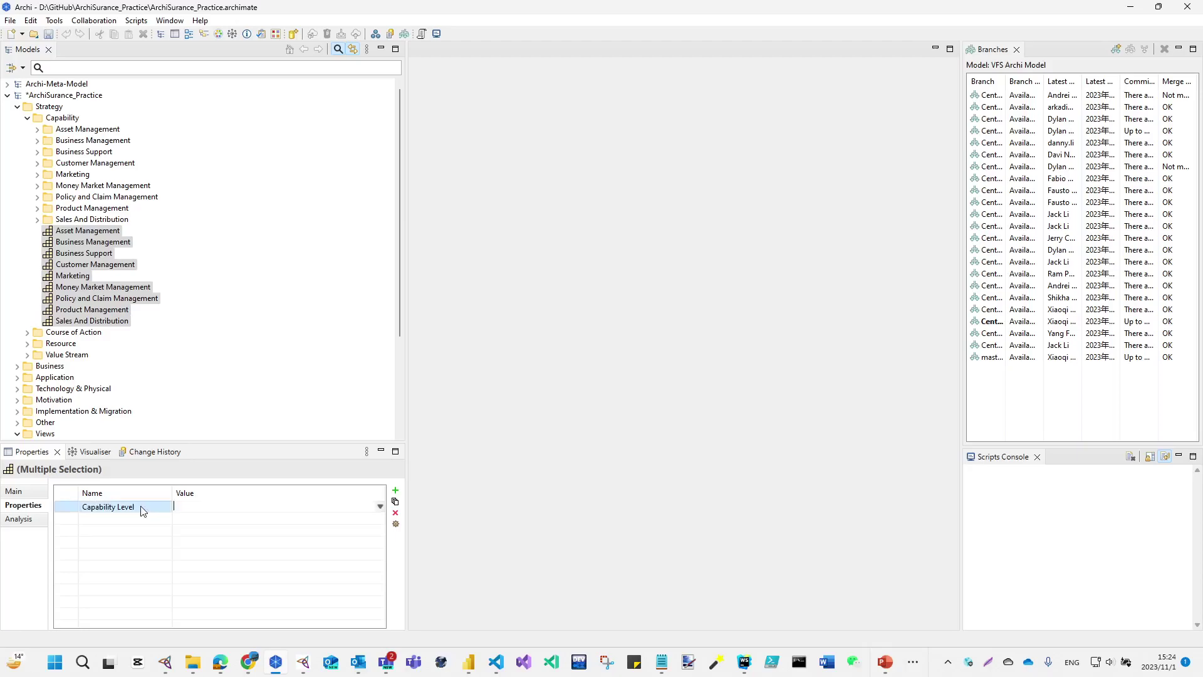
type("0")
key("Return")
Step: Check the user properties of individual capabilities, including Asset Management, Business Support, Product Management and Sales And Distribution
left_click(96, 231)
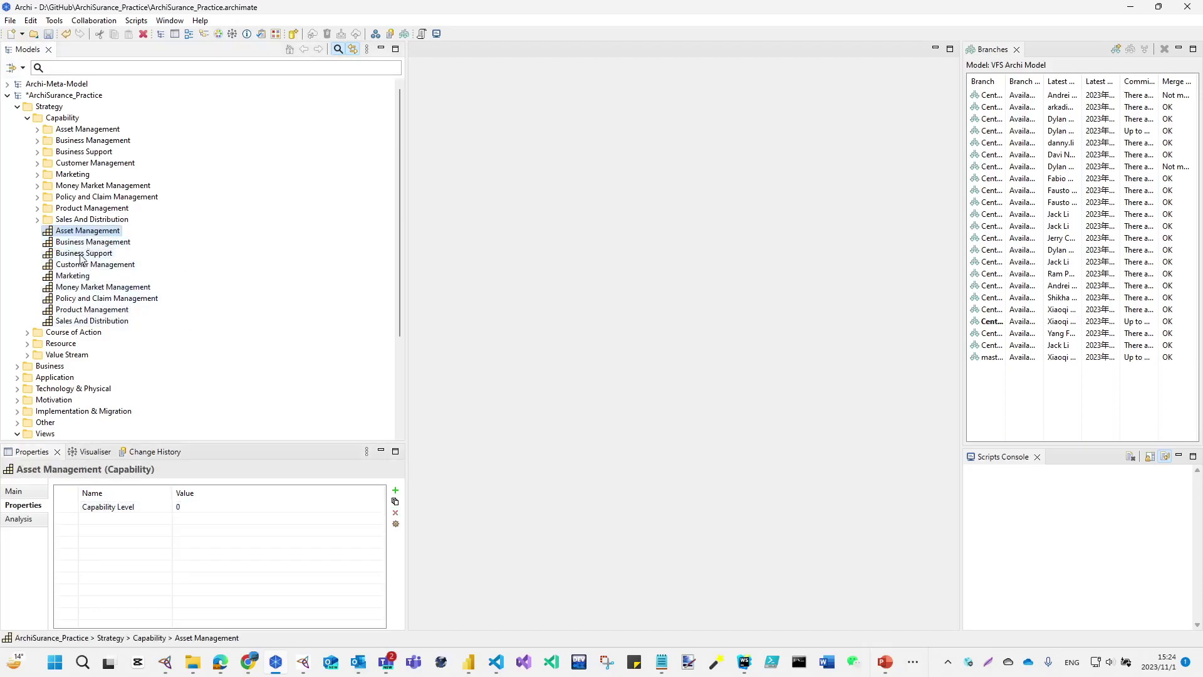
left_click(82, 254)
left_click(84, 288)
left_click(86, 299)
left_click(91, 310)
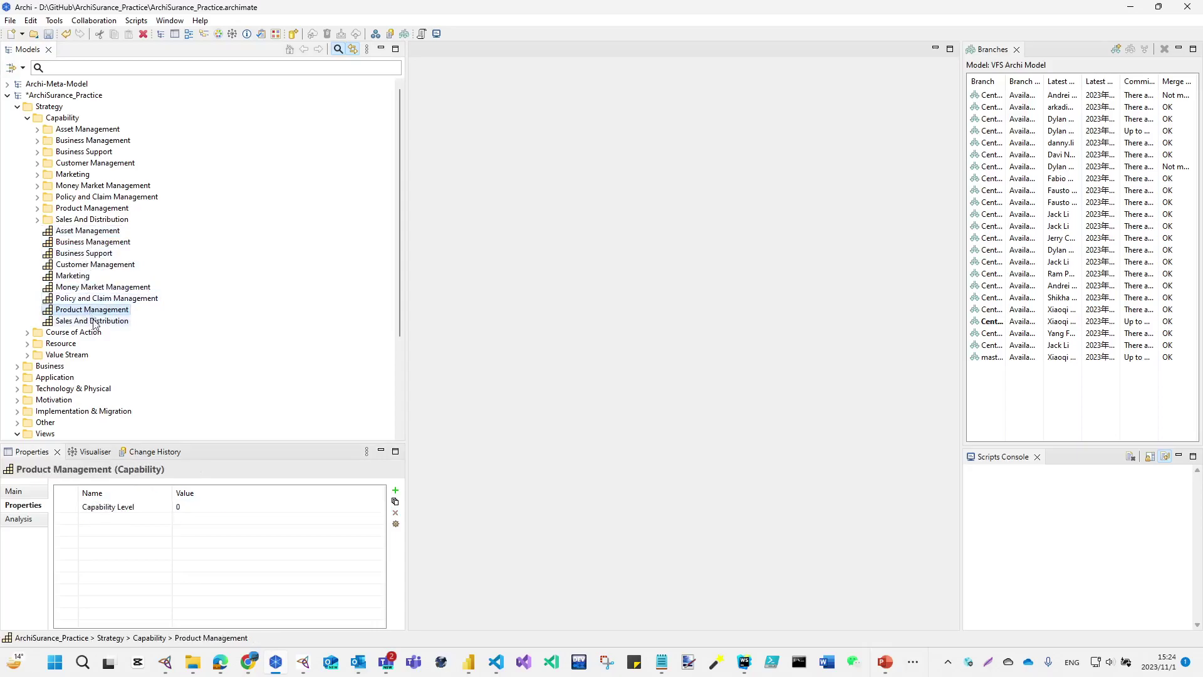
left_click(97, 322)
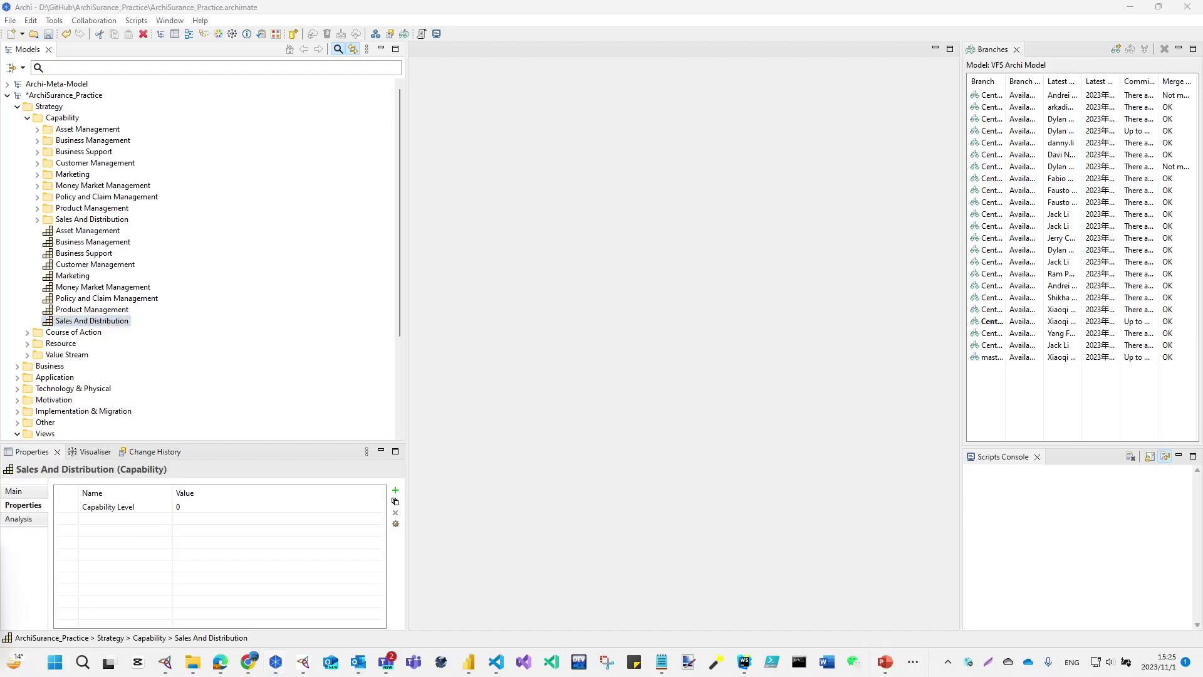
Step: Show the New Features slide briefly, switch back to Archi, and open the Figure27_Information-Structure view from the Phase_C_IS_Architecture(Data) folder
key("shift+F5")
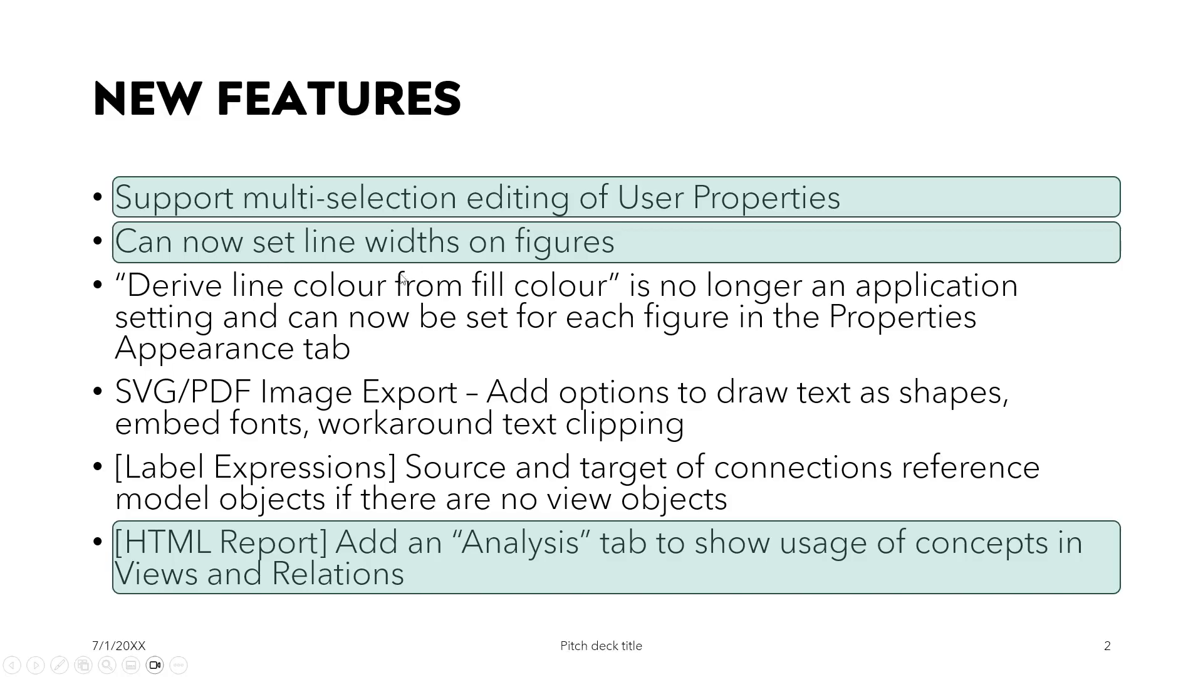
key("alt+Tab")
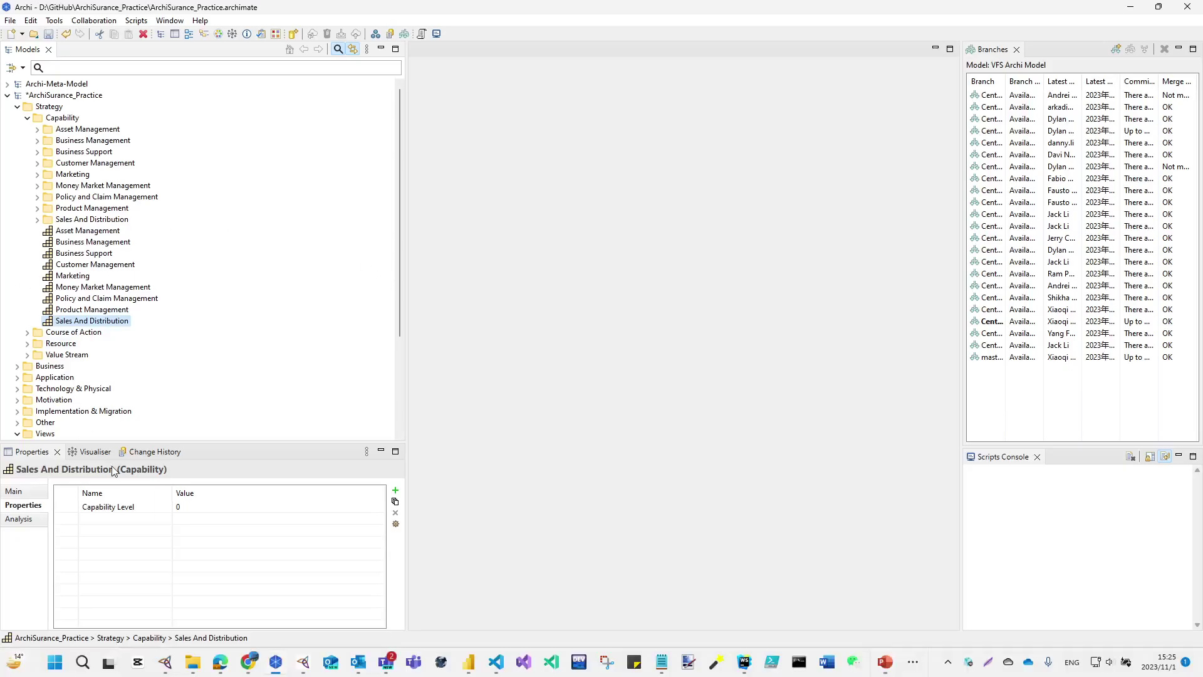
left_click(17, 433)
left_click(17, 423)
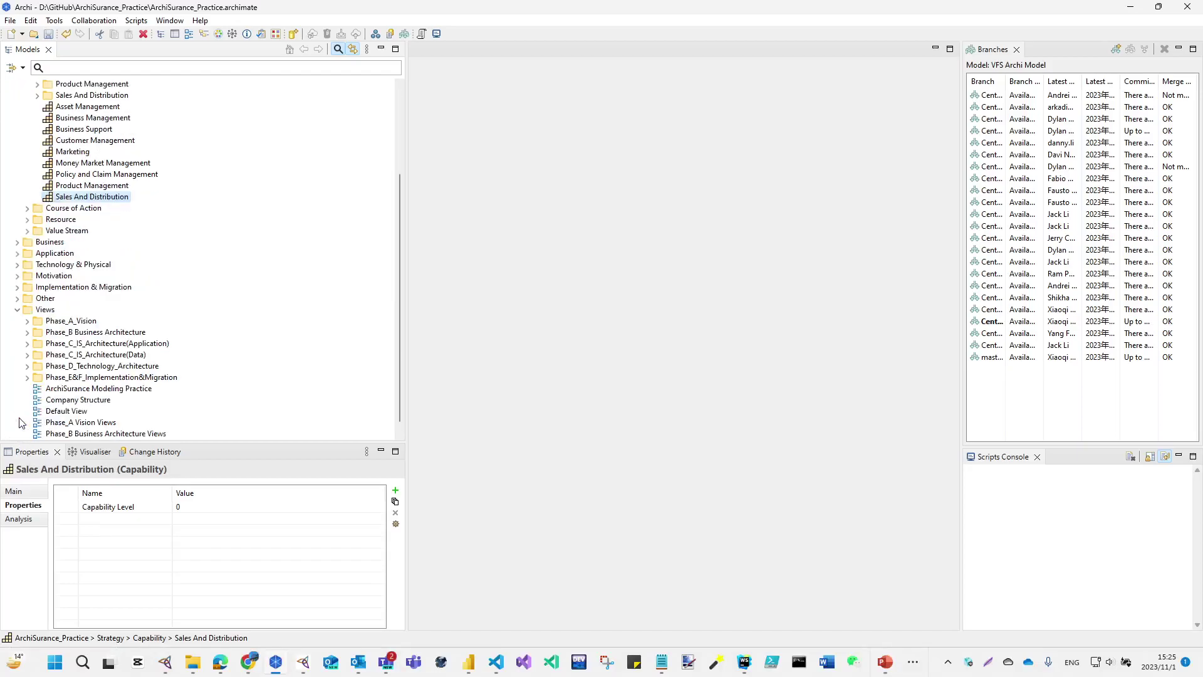
left_click(27, 355)
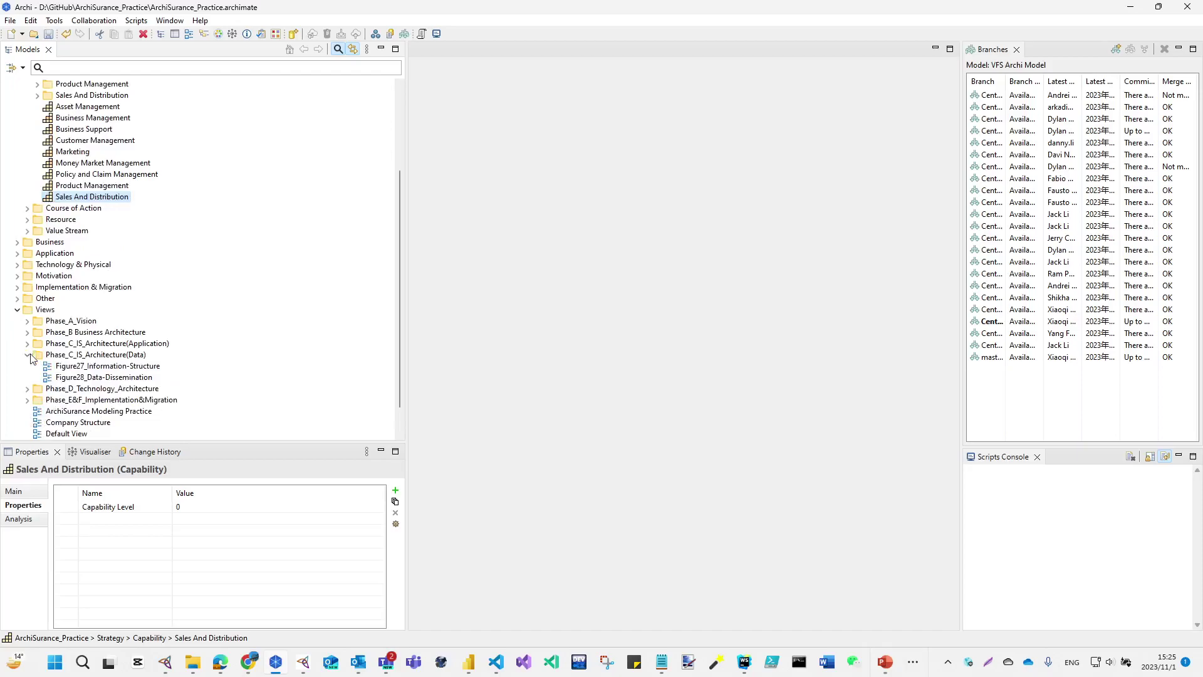
double_click(100, 366)
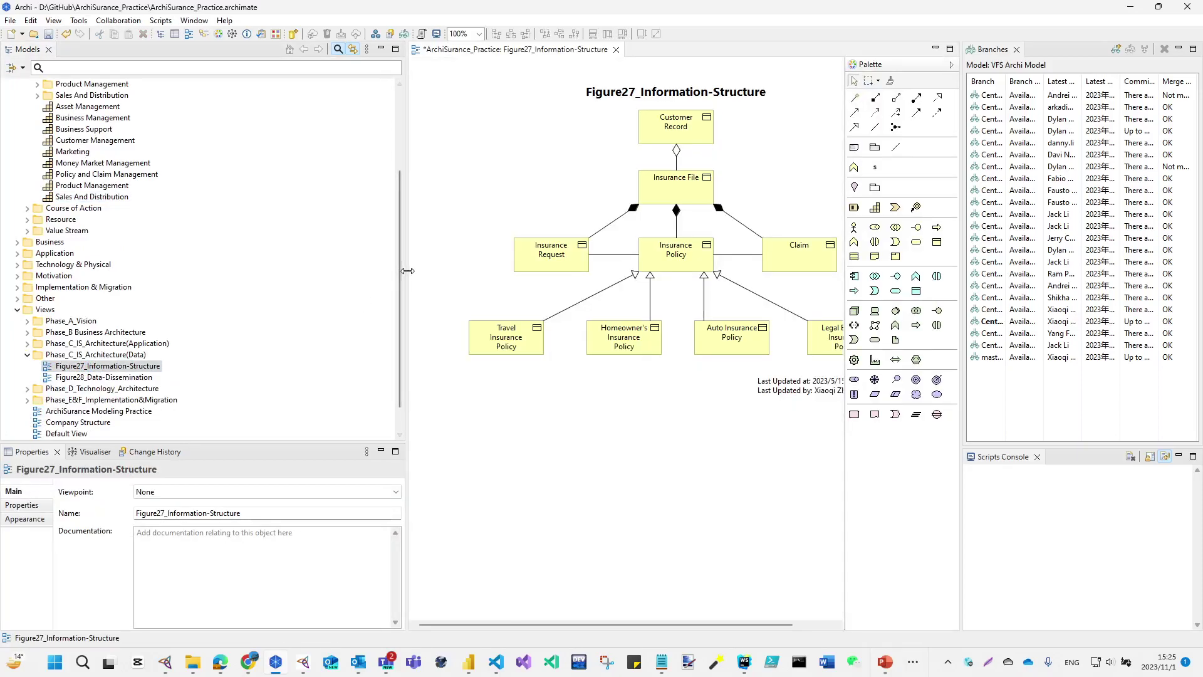
Step: Try line widths Heavy, Medium and Normal on the specialization relation from Travel Insurance Policy to Insurance Policy
left_click_drag(391, 282, 233, 268)
left_click(433, 289)
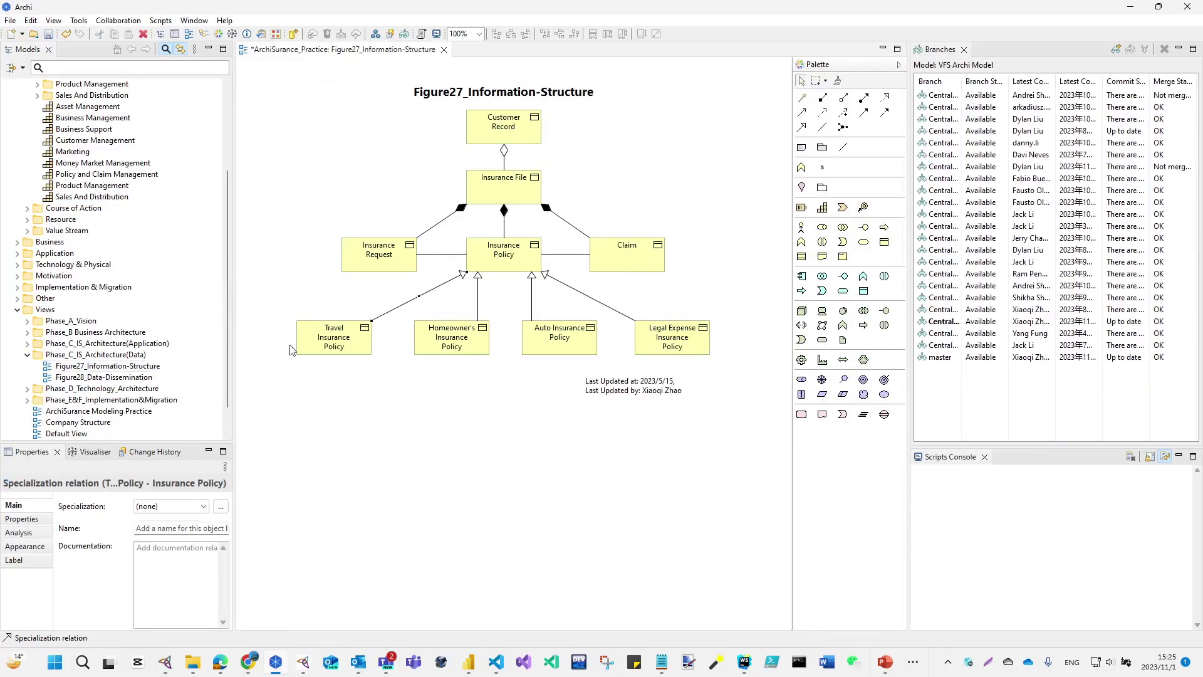
left_click(25, 519)
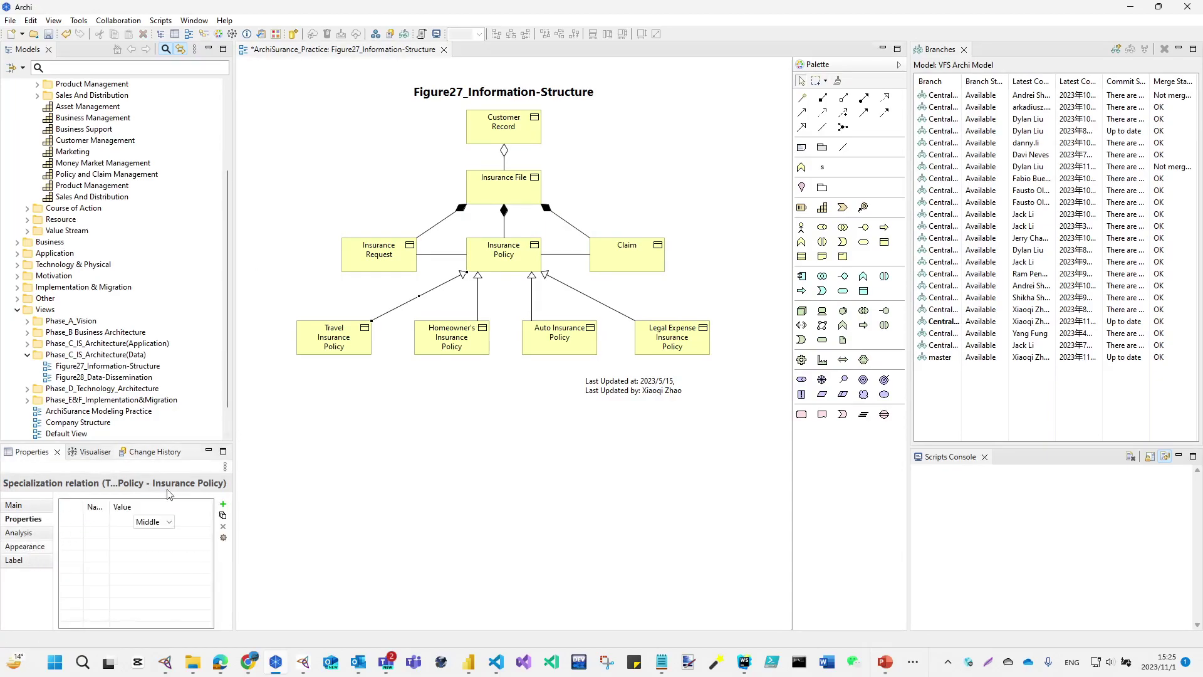
left_click(25, 547)
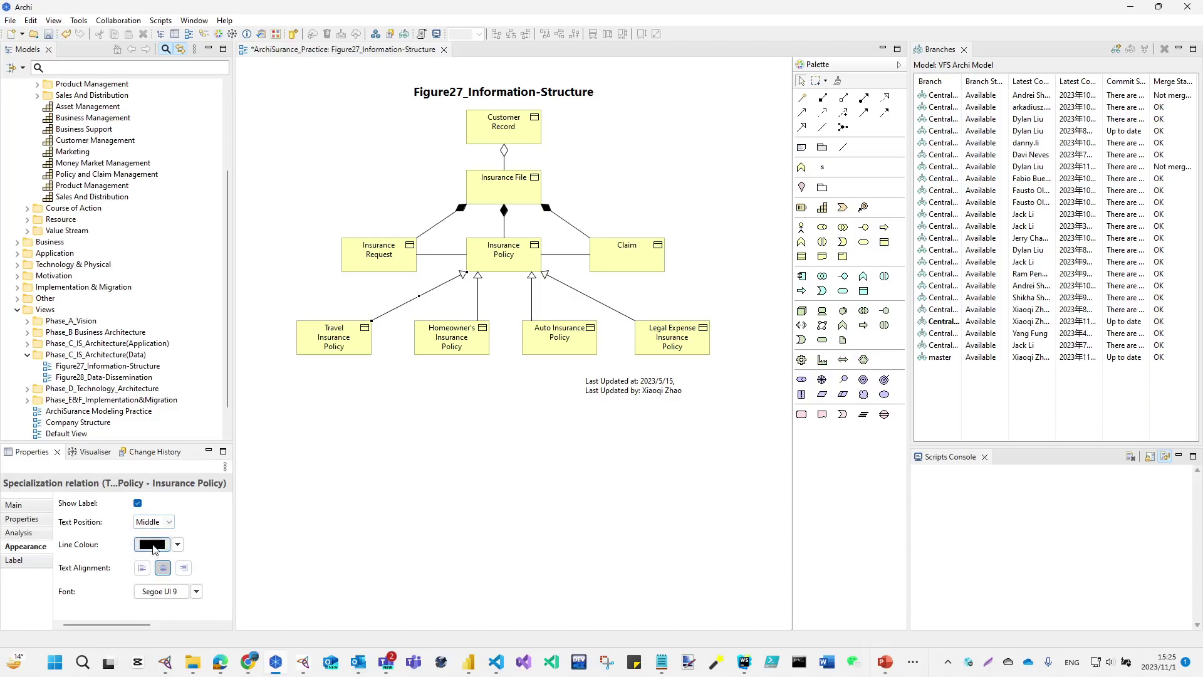
left_click_drag(234, 471, 398, 465)
left_click(367, 530)
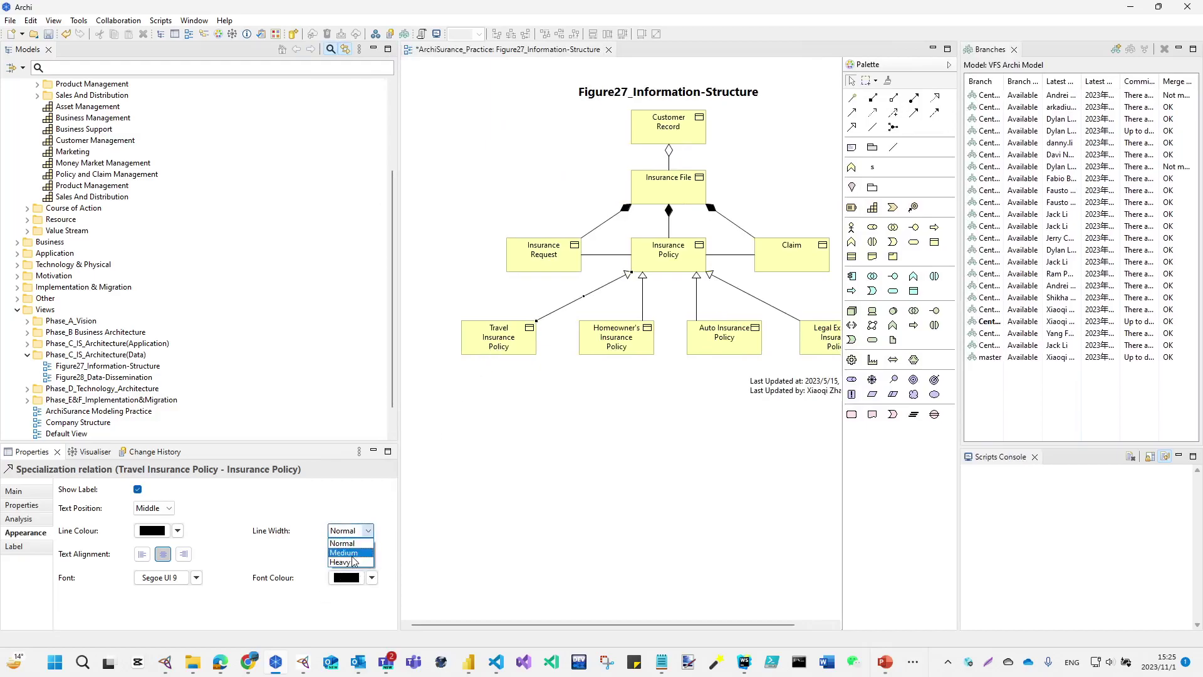
left_click(353, 561)
left_click(355, 534)
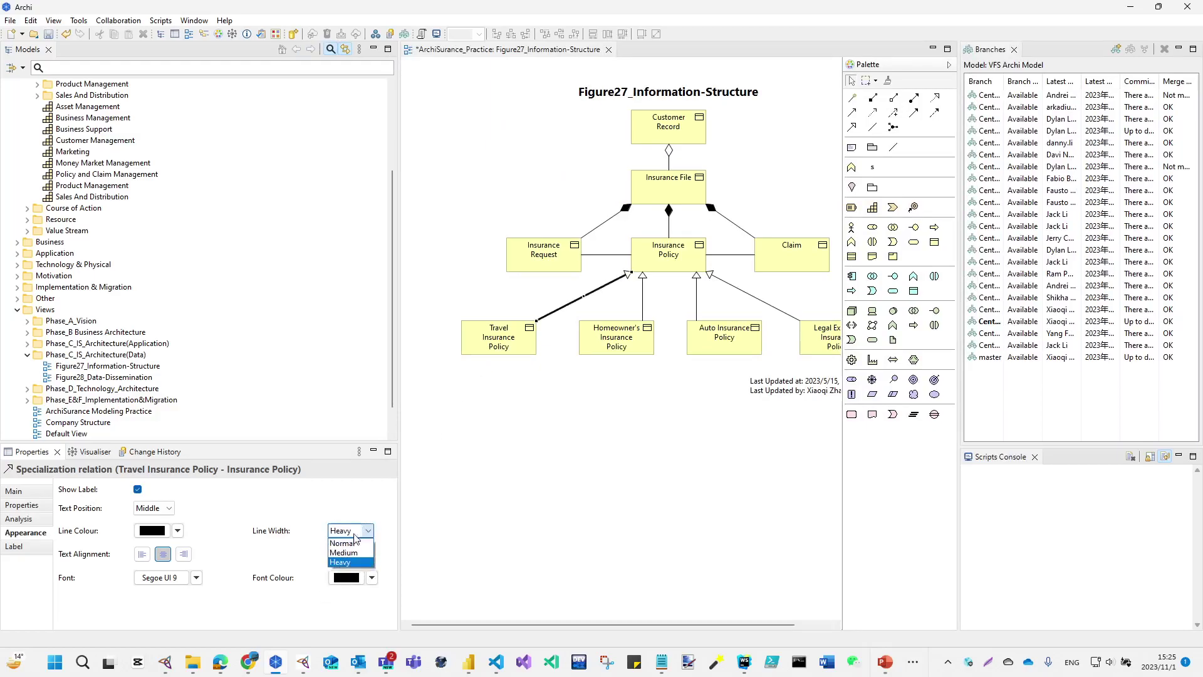
left_click(351, 552)
left_click(353, 533)
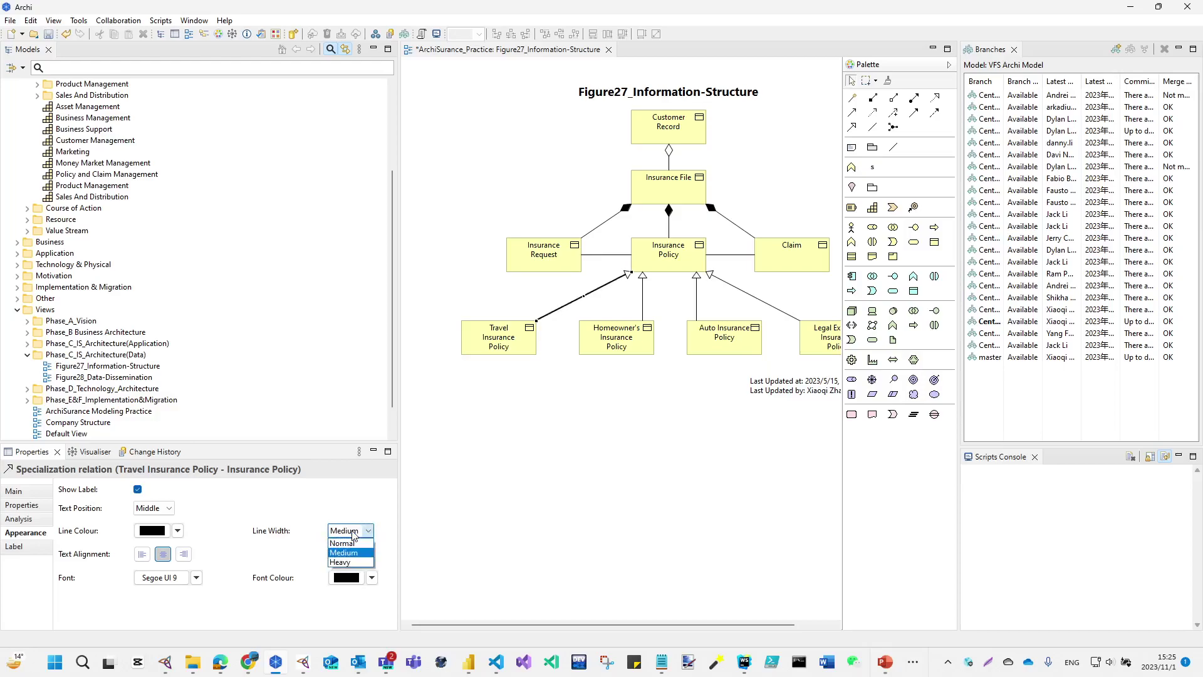
left_click(353, 536)
left_click(514, 464)
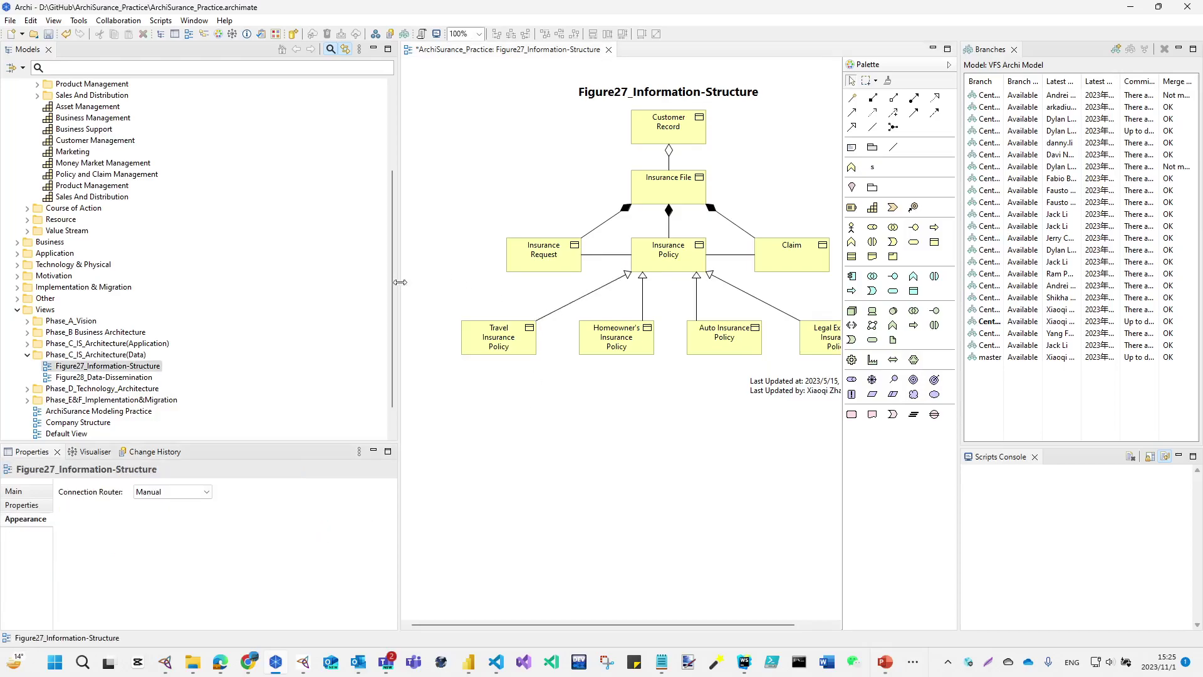
Step: Narrow the model tree pane to fit the whole diagram, and recheck the appearance settings of the Travel Insurance Policy specialization relation
left_click_drag(400, 283, 232, 294)
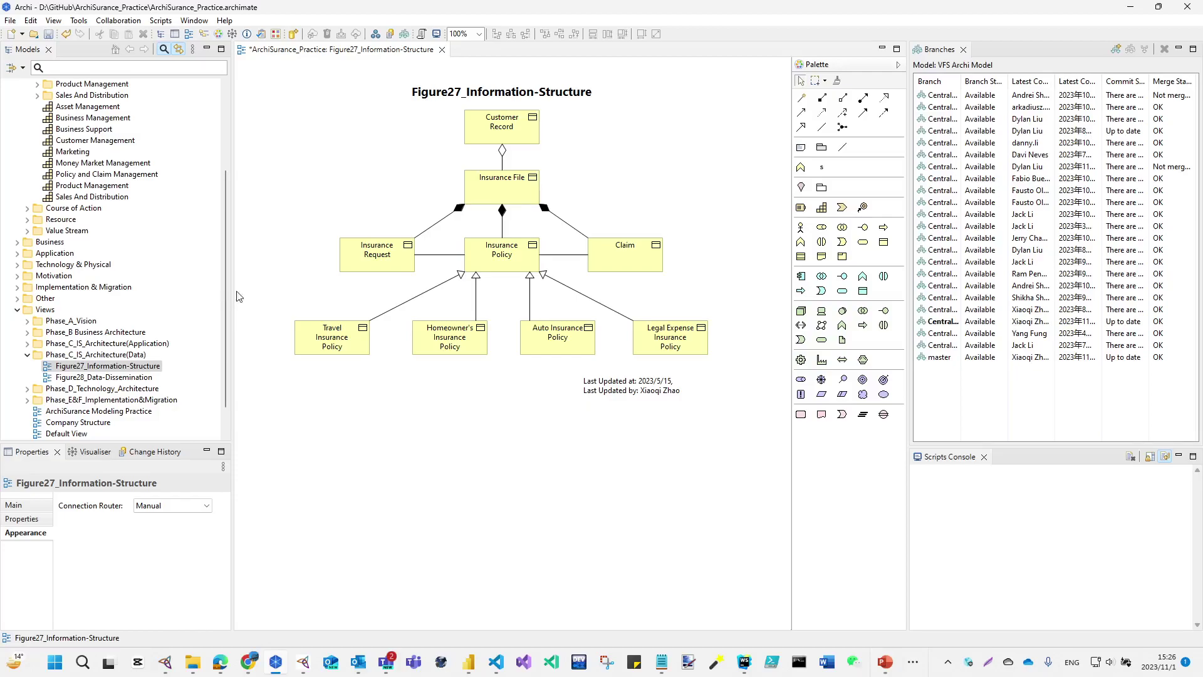
left_click(442, 286)
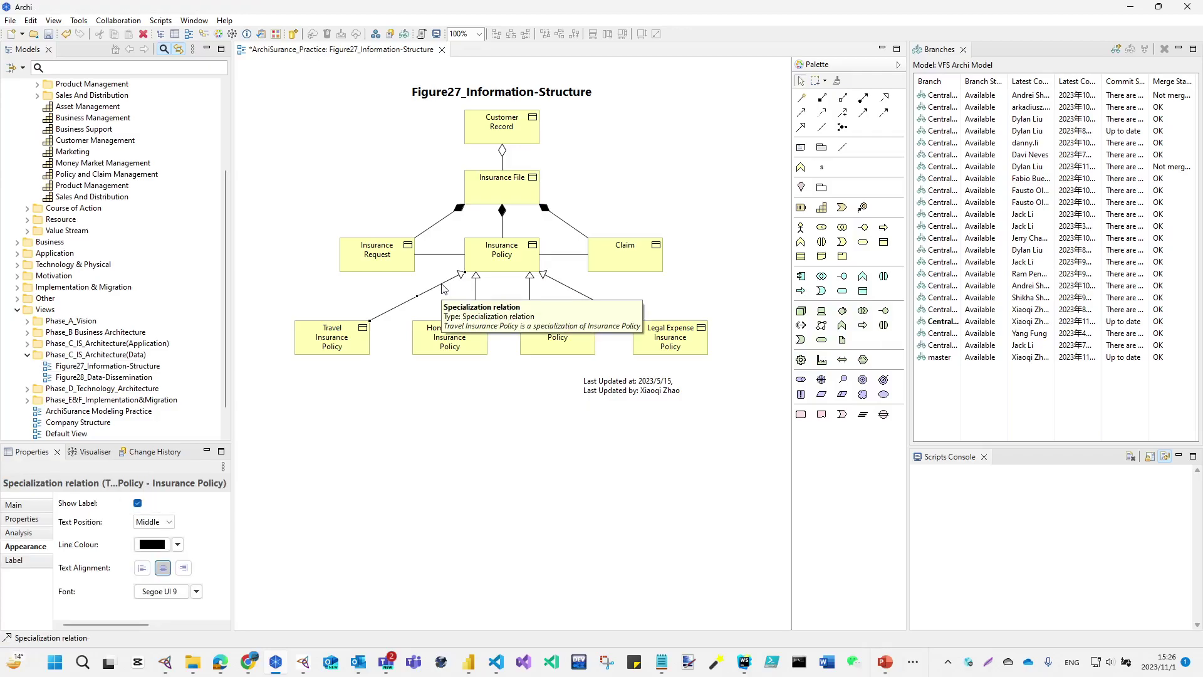
left_click(403, 459)
key("alt+Tab")
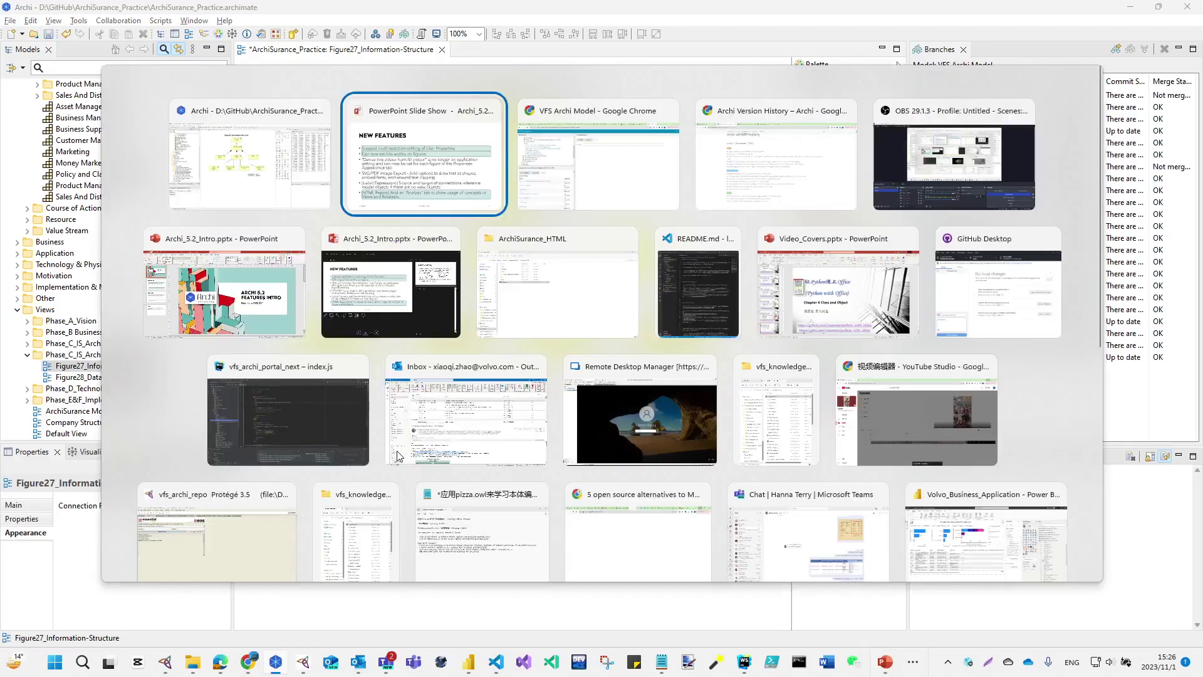
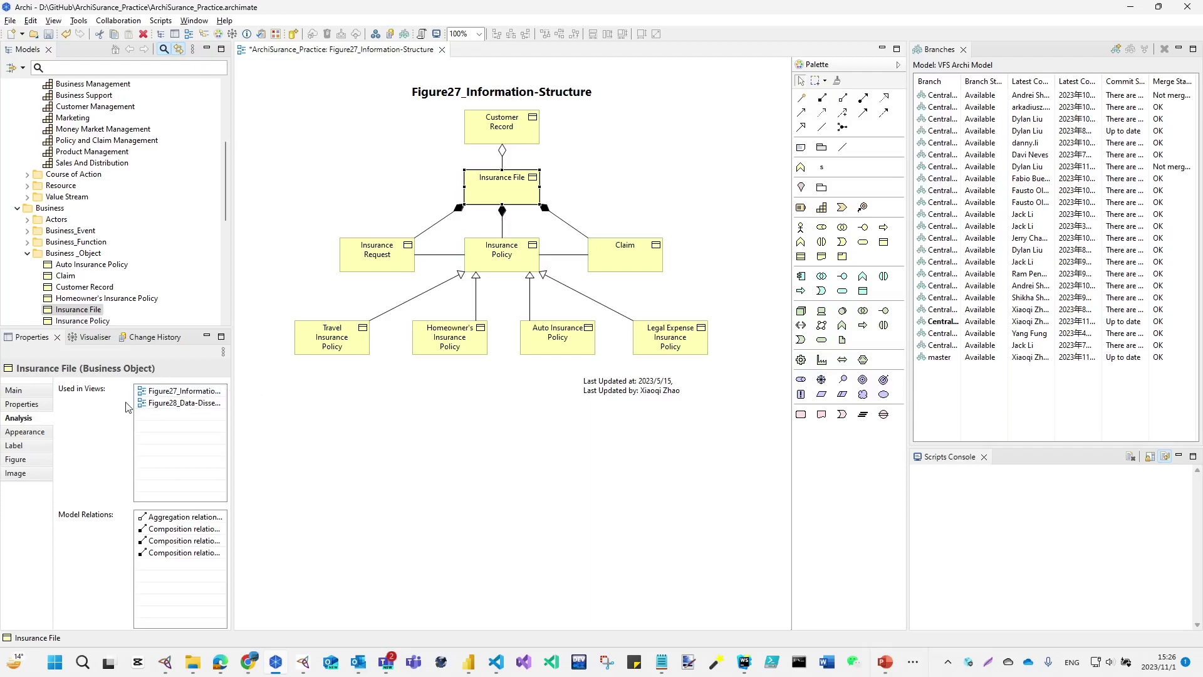
Step: Open the Figure28_Data-Dissemination view from the Insurance File object's list of views that use it, and minimize Archi
left_click(176, 393)
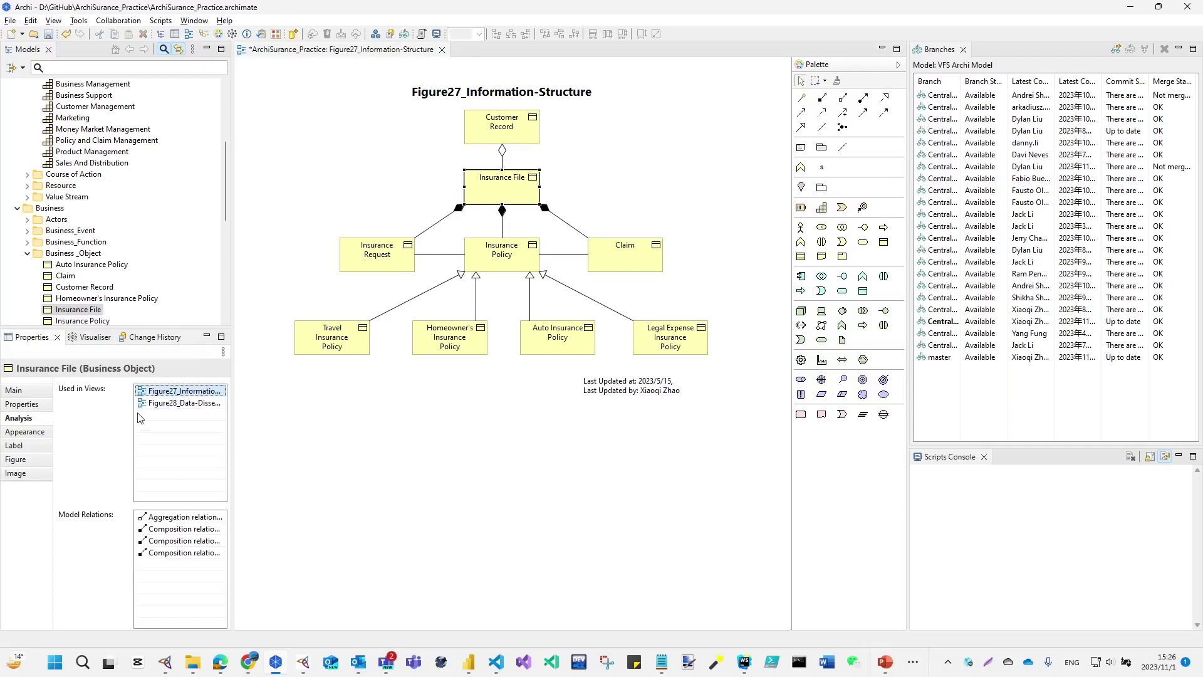
double_click(166, 403)
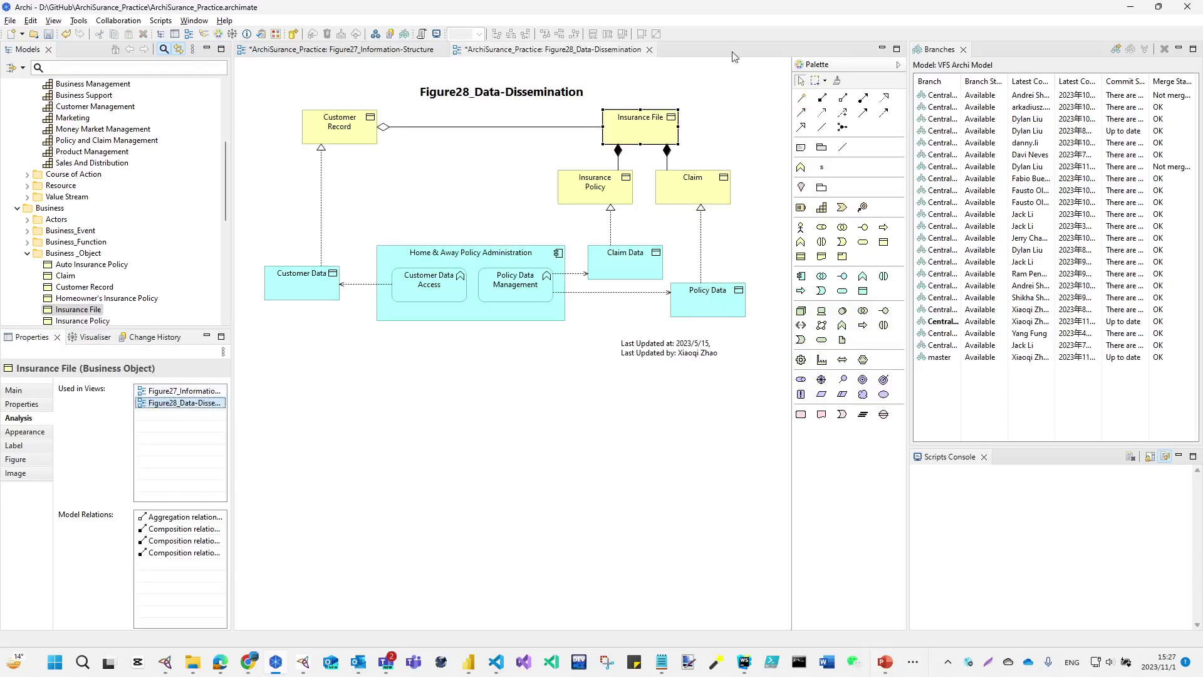
left_click(1132, 13)
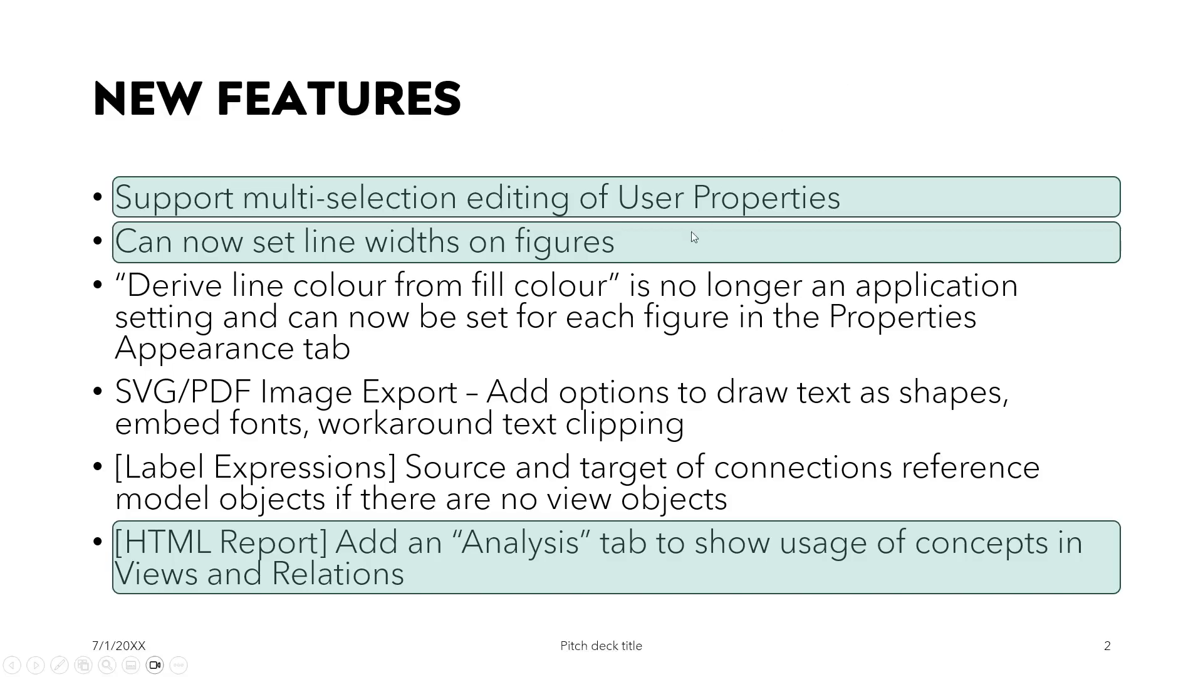
Step: Switch to the Chrome window with the Archi version history and open the ArchiSurance_Practice HTML report stored in the ArchiSurance_HTML folder
key("alt+Tab")
key("Escape")
key("alt+Tab")
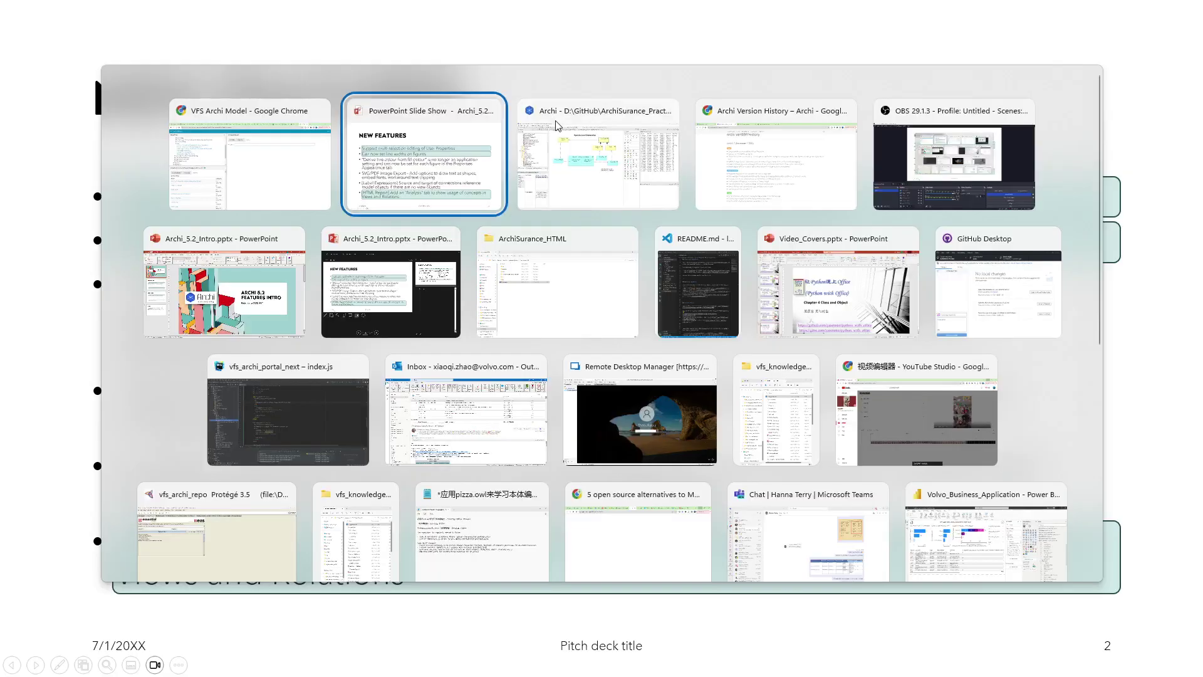
key("Tab")
key("Tab")
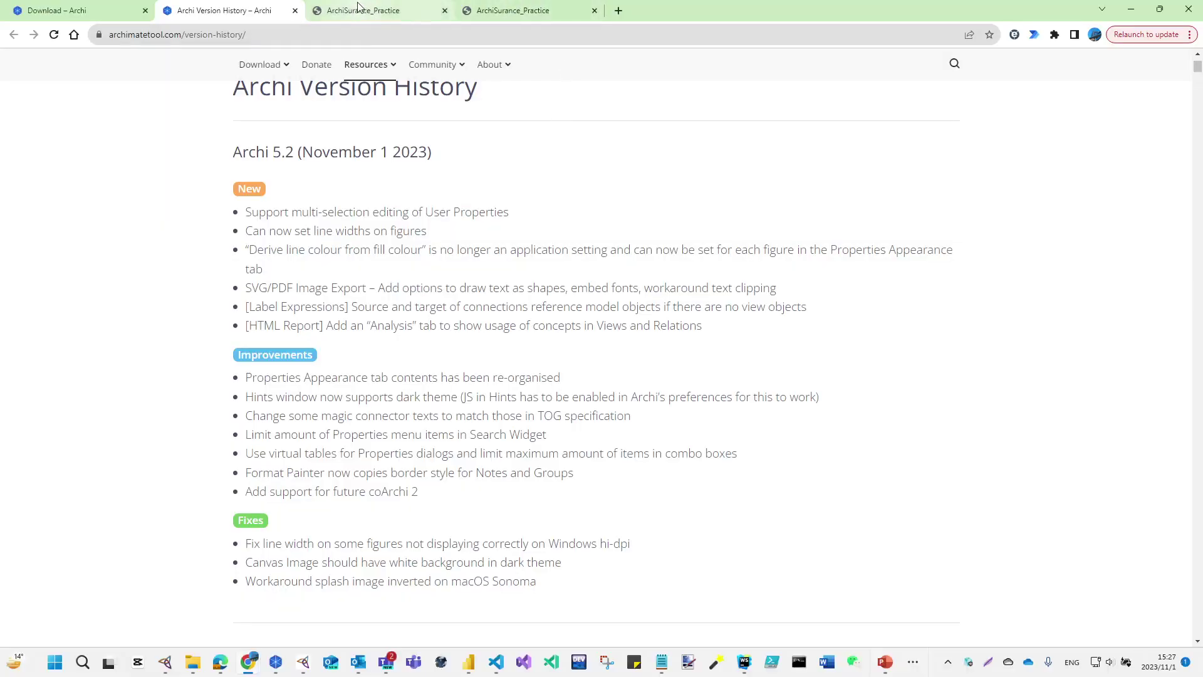
left_click(364, 11)
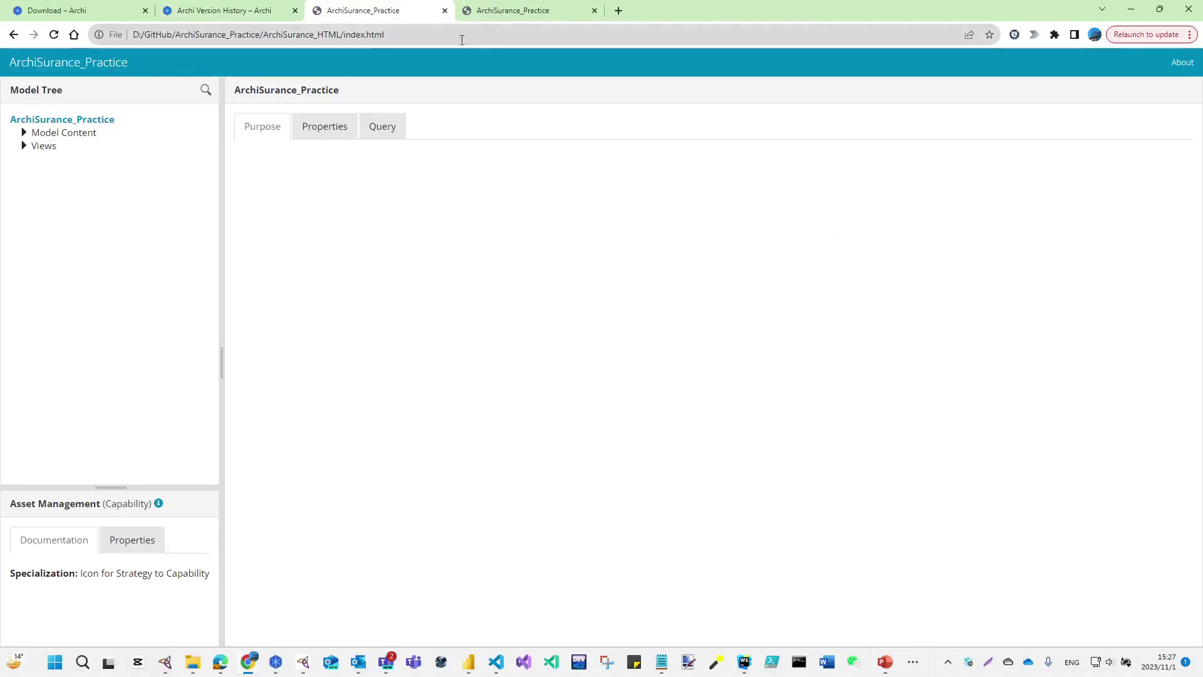
Step: Inspect the details of the Marketing capability and the properties of the Customer Management capability in the report
left_click(24, 133)
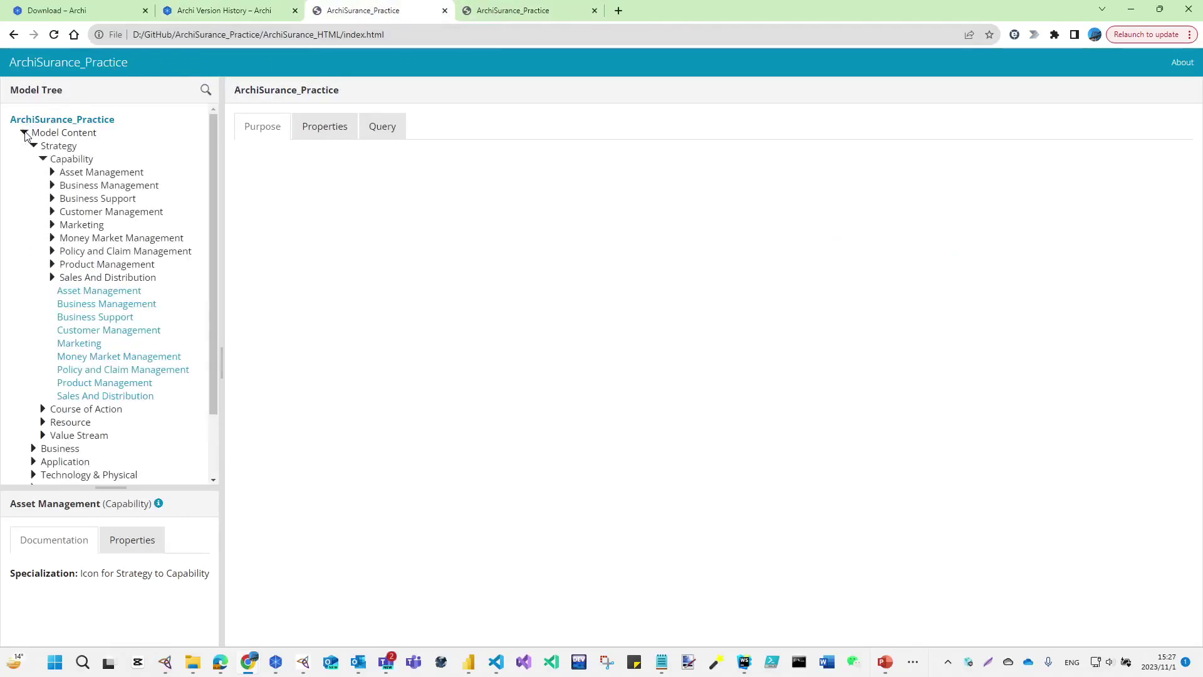
left_click(82, 344)
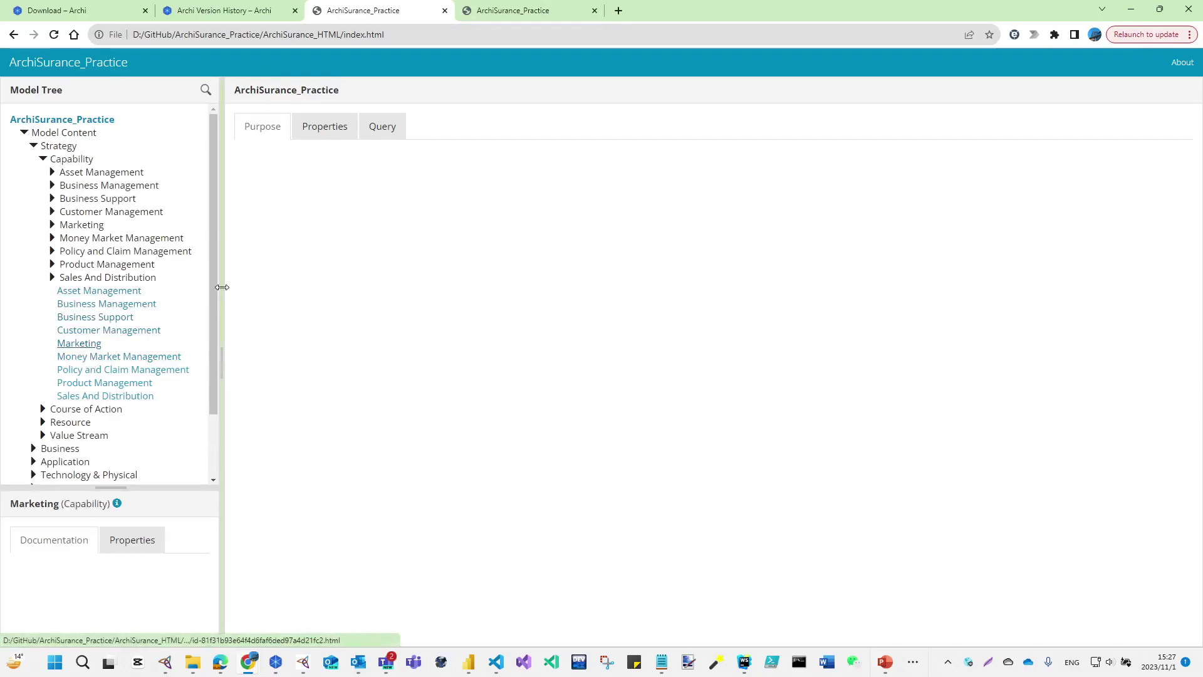
left_click_drag(222, 286, 257, 283)
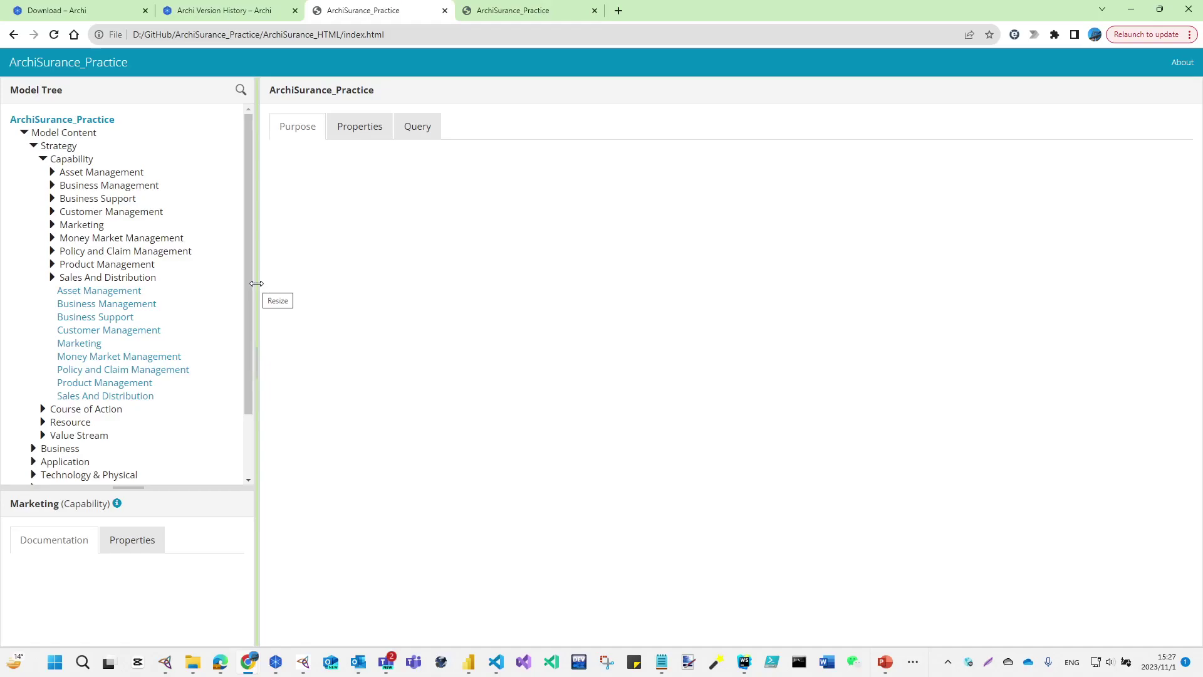
left_click(87, 331)
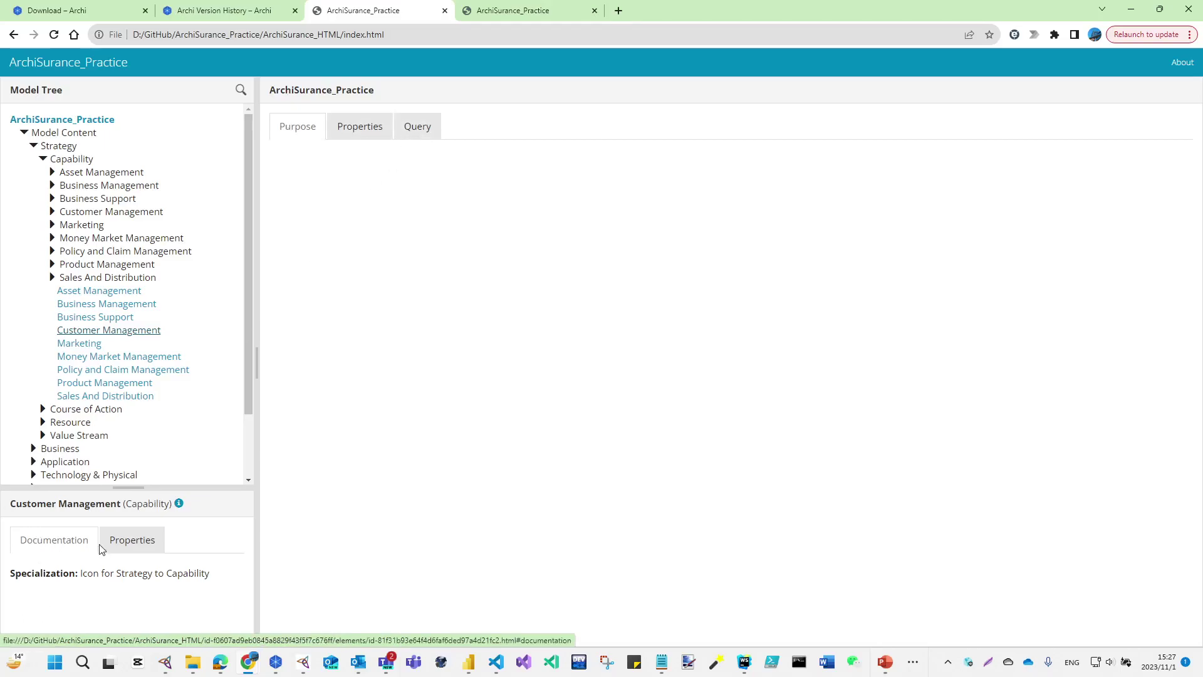
left_click(127, 543)
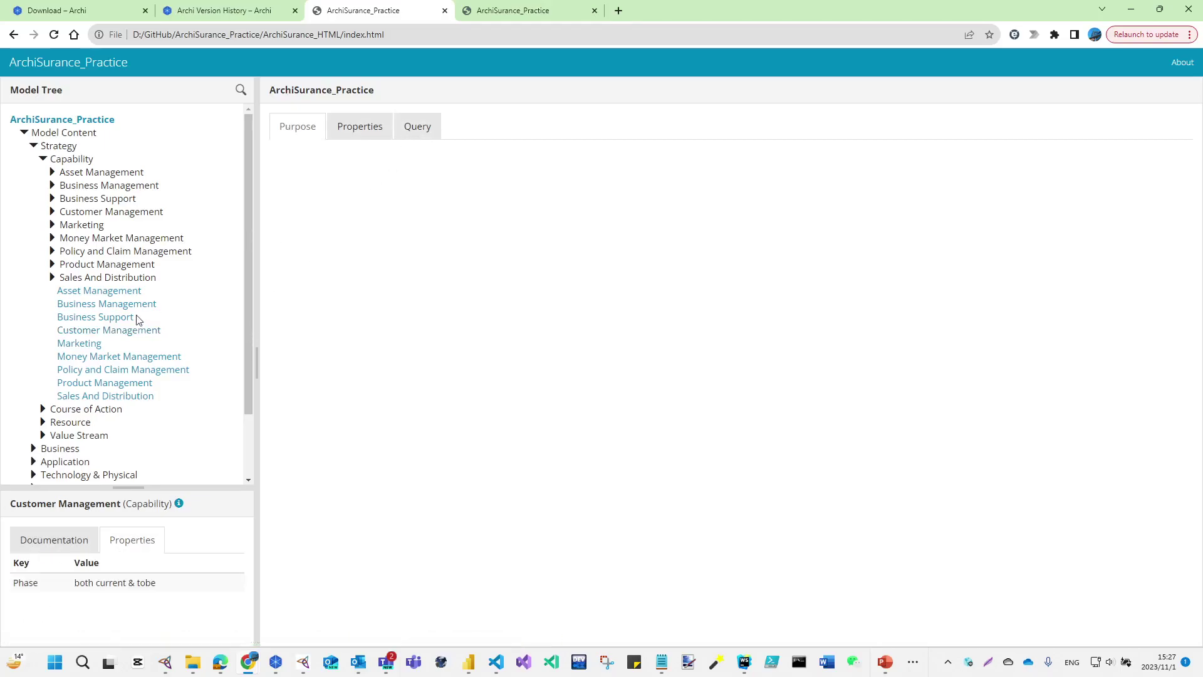
Step: Show the details of the Digital Customer Intimacy Strategy course of action in the report
scroll(140, 344, "down", 2)
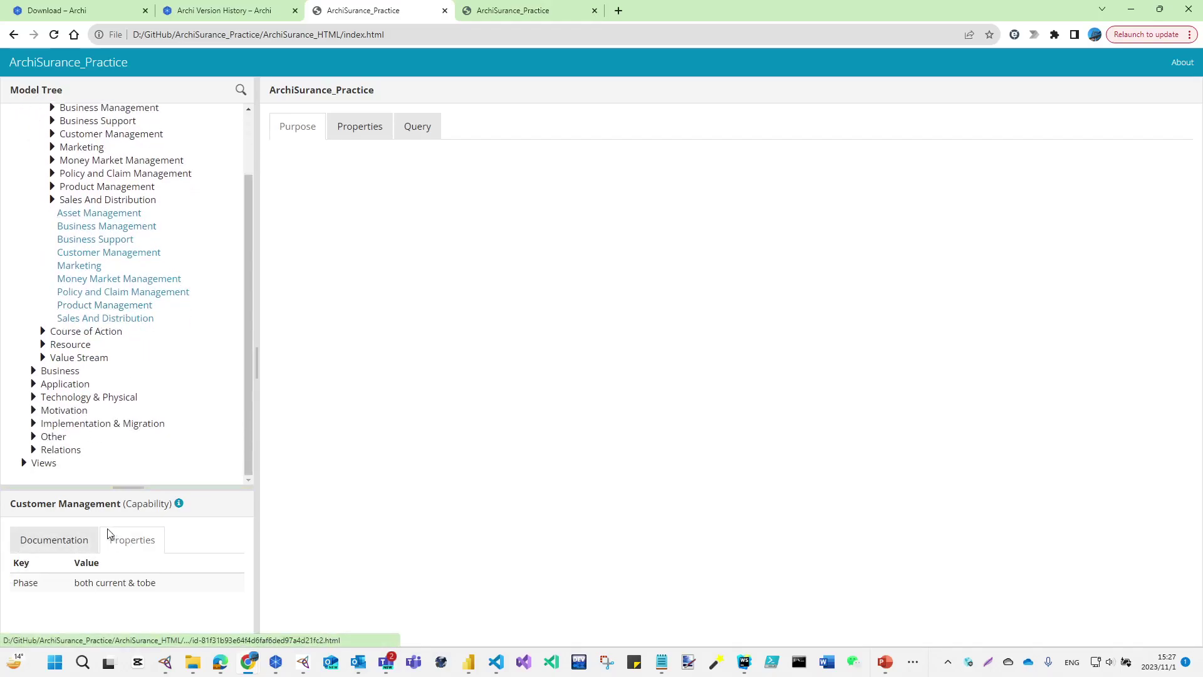
left_click(43, 331)
left_click(81, 346)
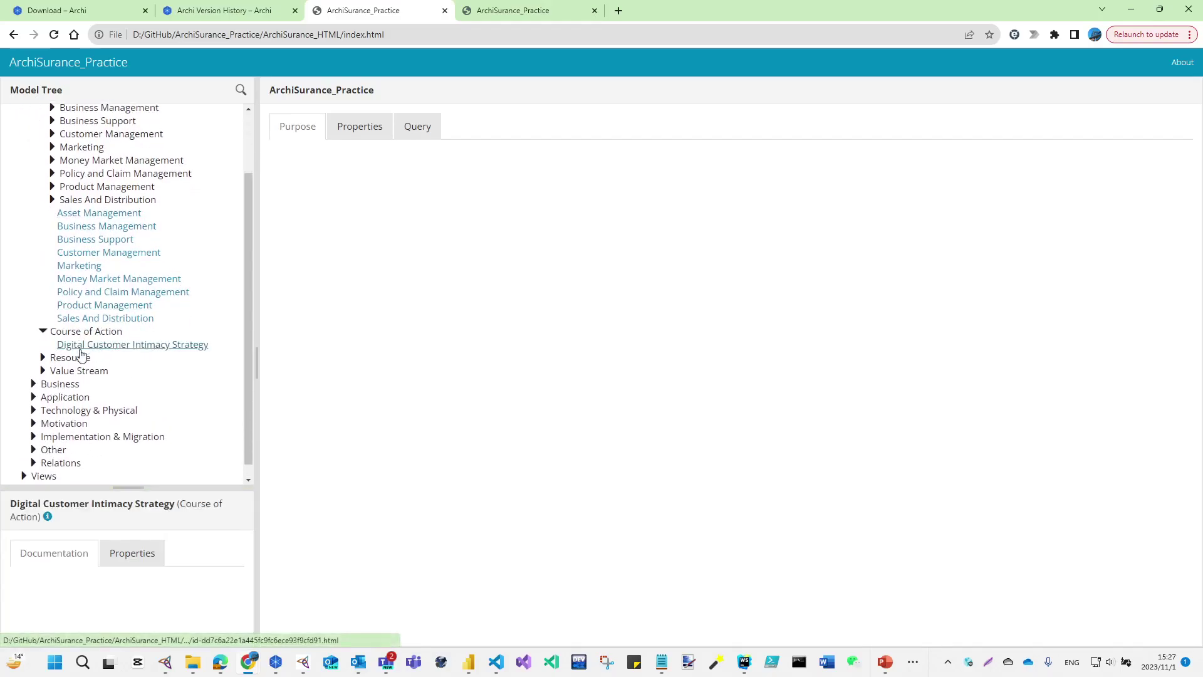
Step: Switch to the HTML report stored in C:/Temp/ArchiSurance, enlarge its element details pane, and expand the model content down to Strategy
left_click(527, 17)
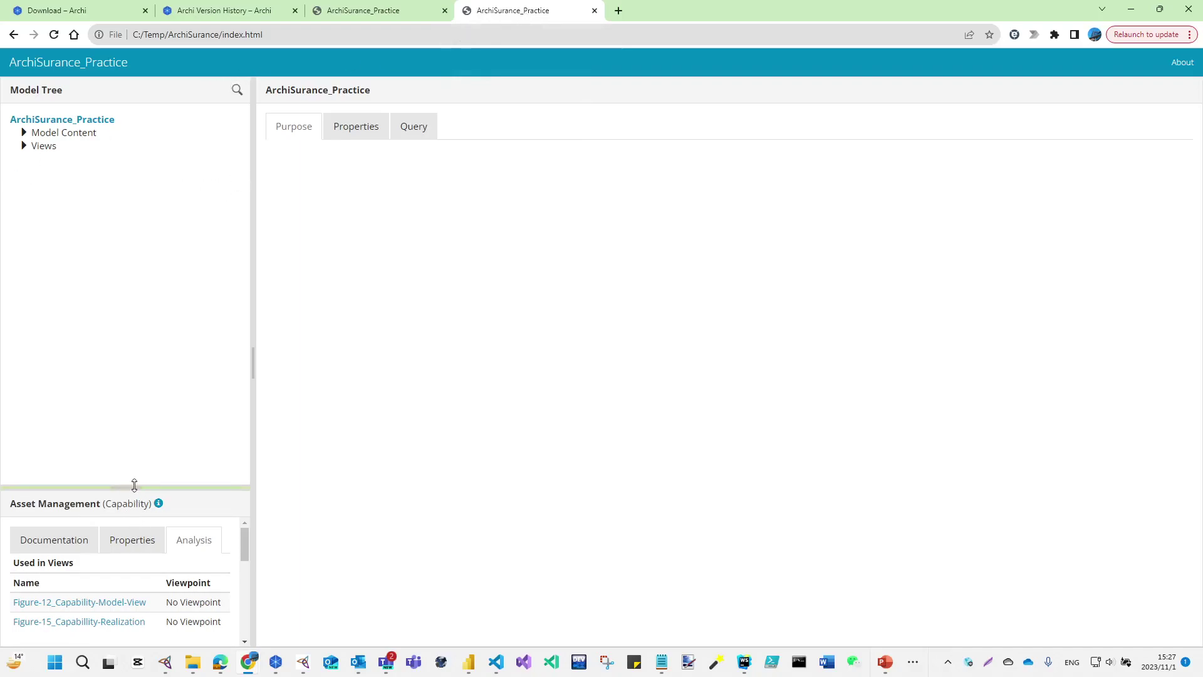
left_click_drag(134, 486, 136, 301)
left_click(24, 133)
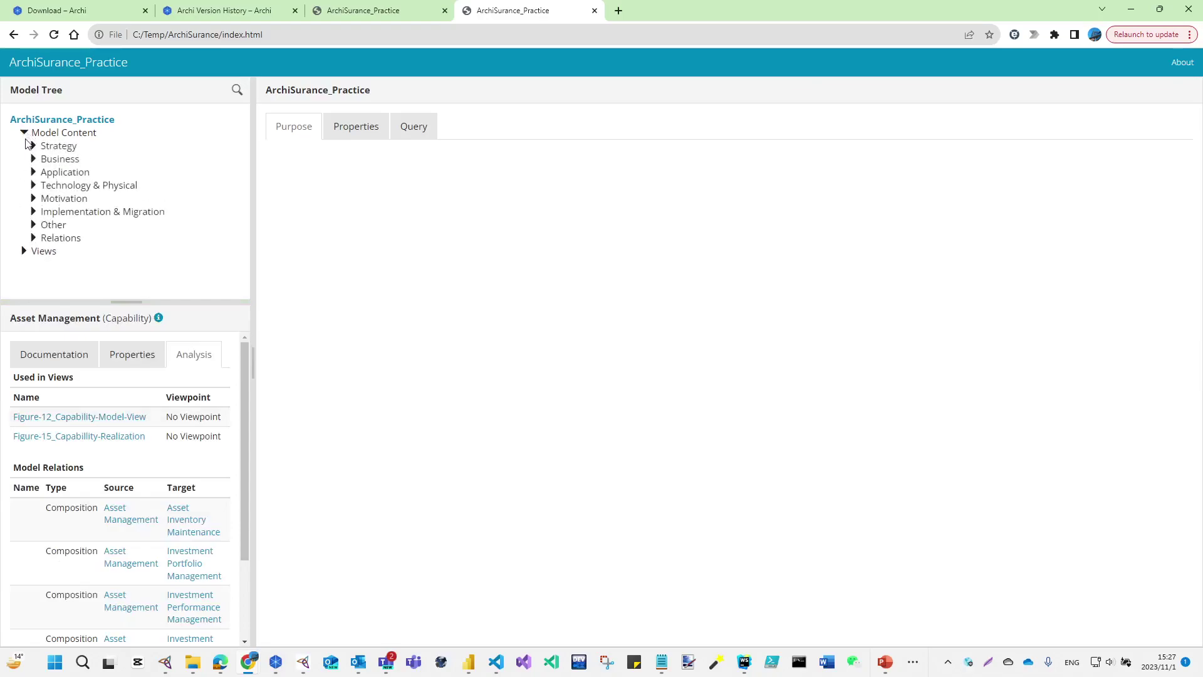
left_click(33, 146)
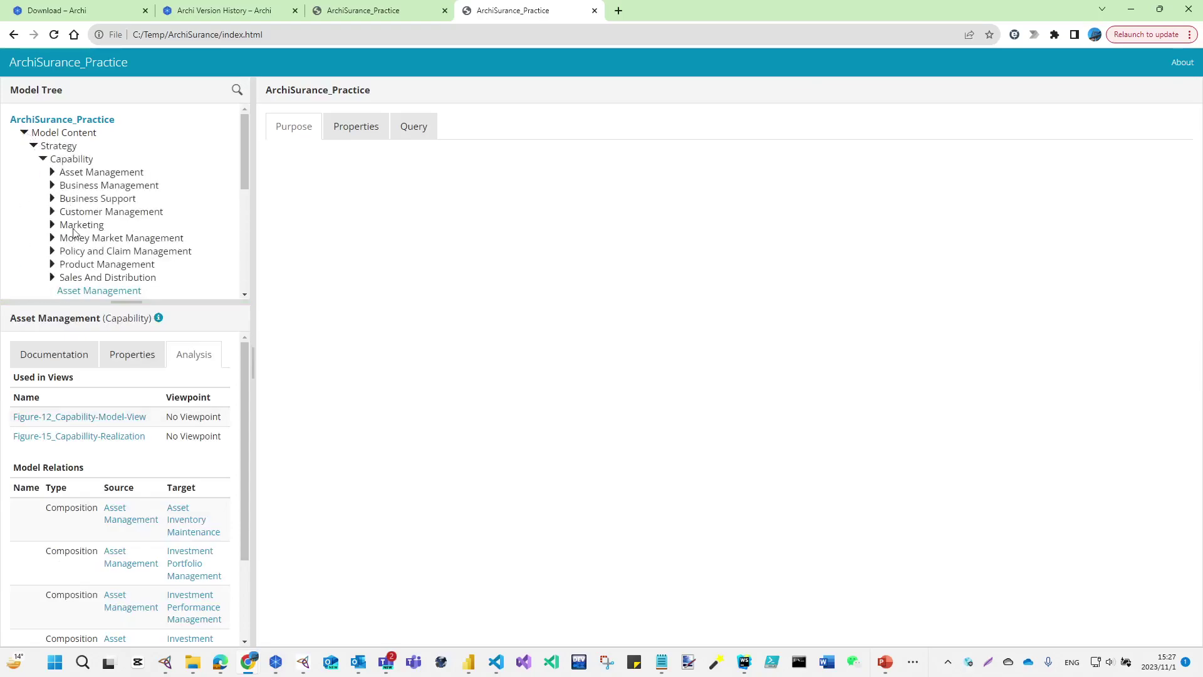
Step: Show the analysis of the Asset Management capability's views and relations, and widen the details pane to read it
left_click(100, 291)
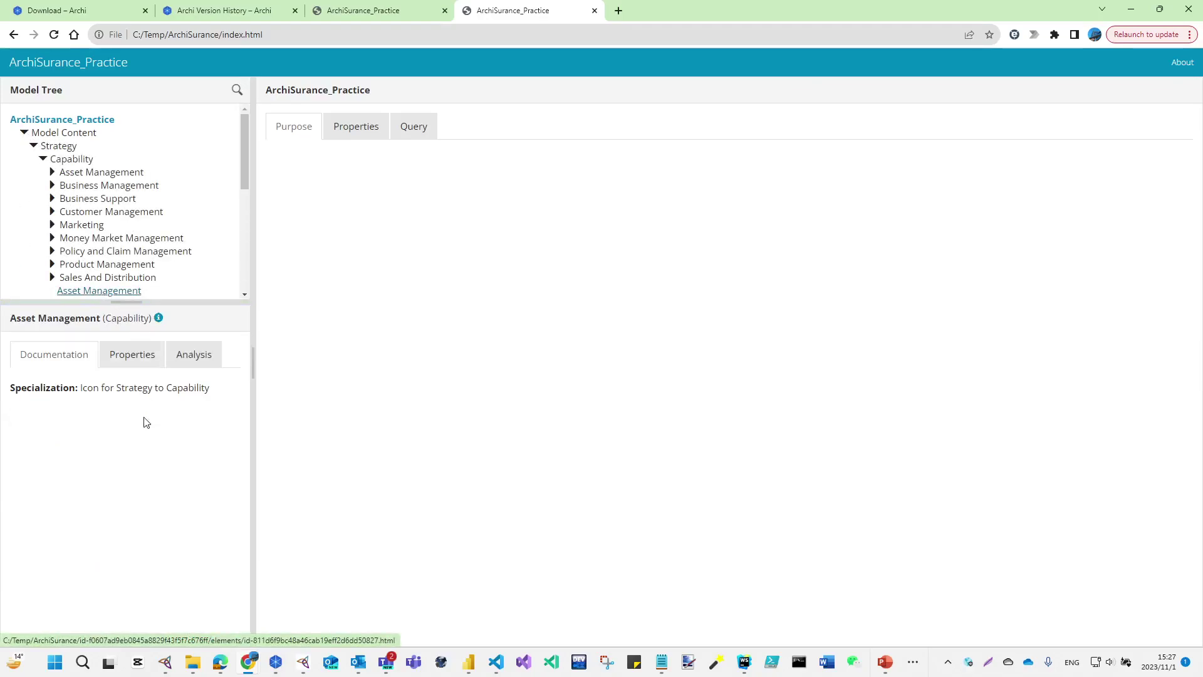
left_click(194, 361)
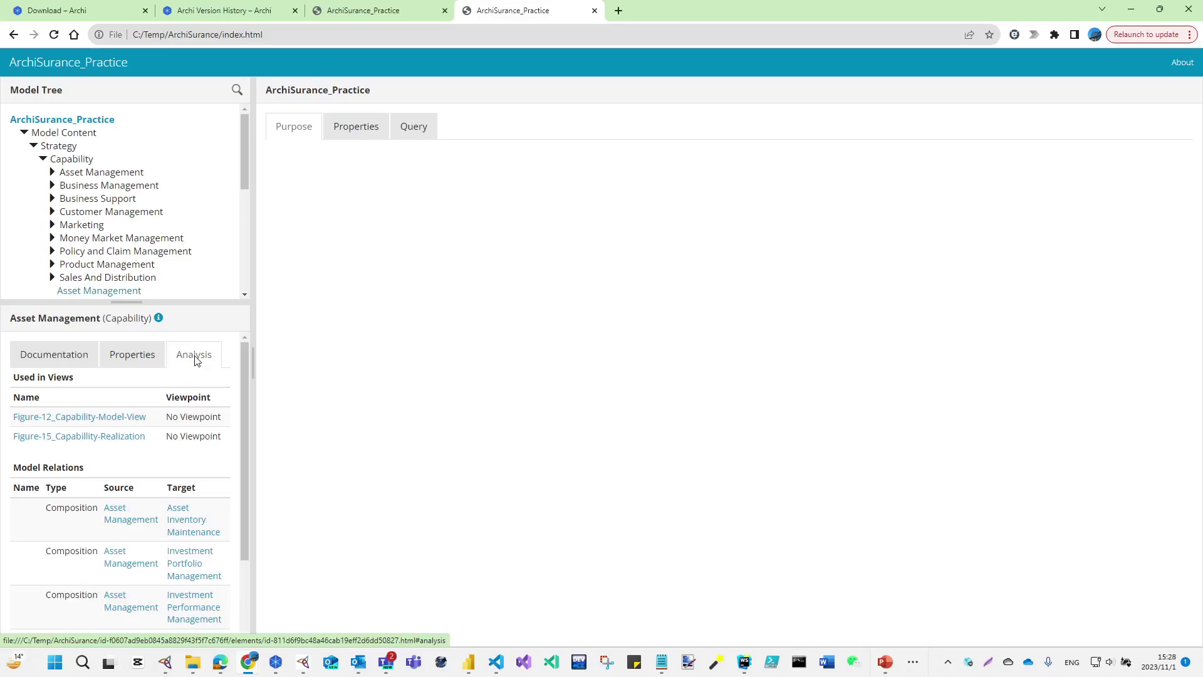
left_click_drag(251, 320, 354, 319)
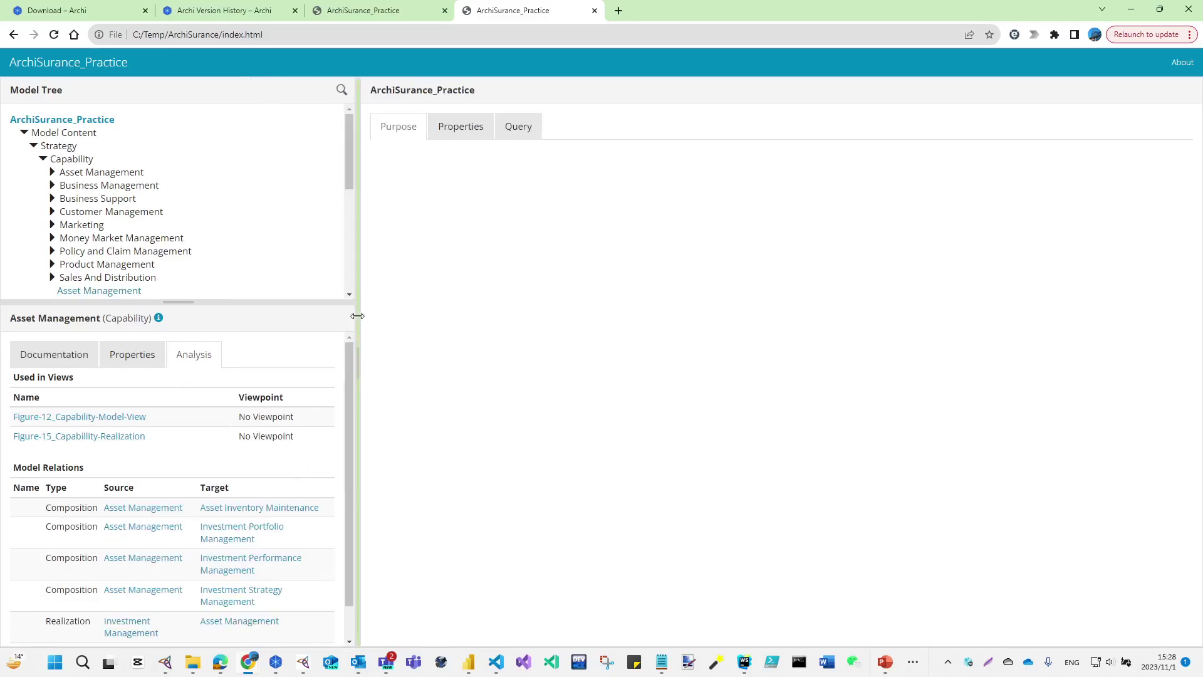
Step: Switch to Archi and show the analysis of the Money Market Management capability's views and relations
key("alt+Tab")
key("alt+Tab")
key("alt+Tab")
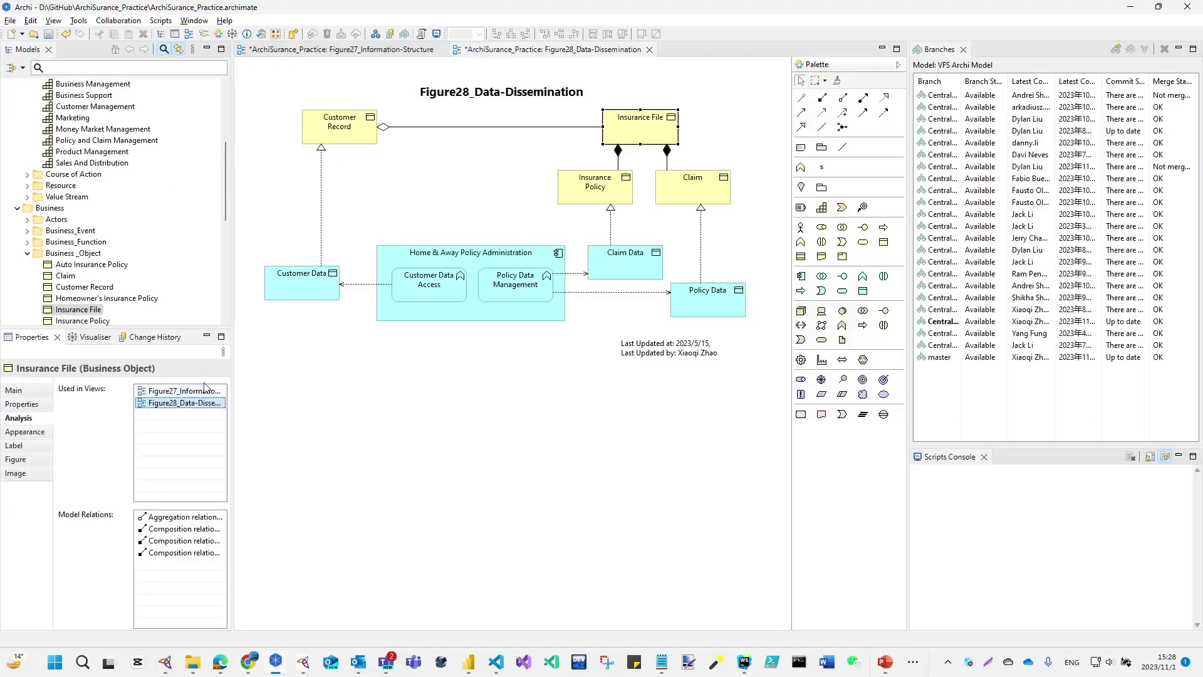
left_click(82, 129)
left_click(32, 419)
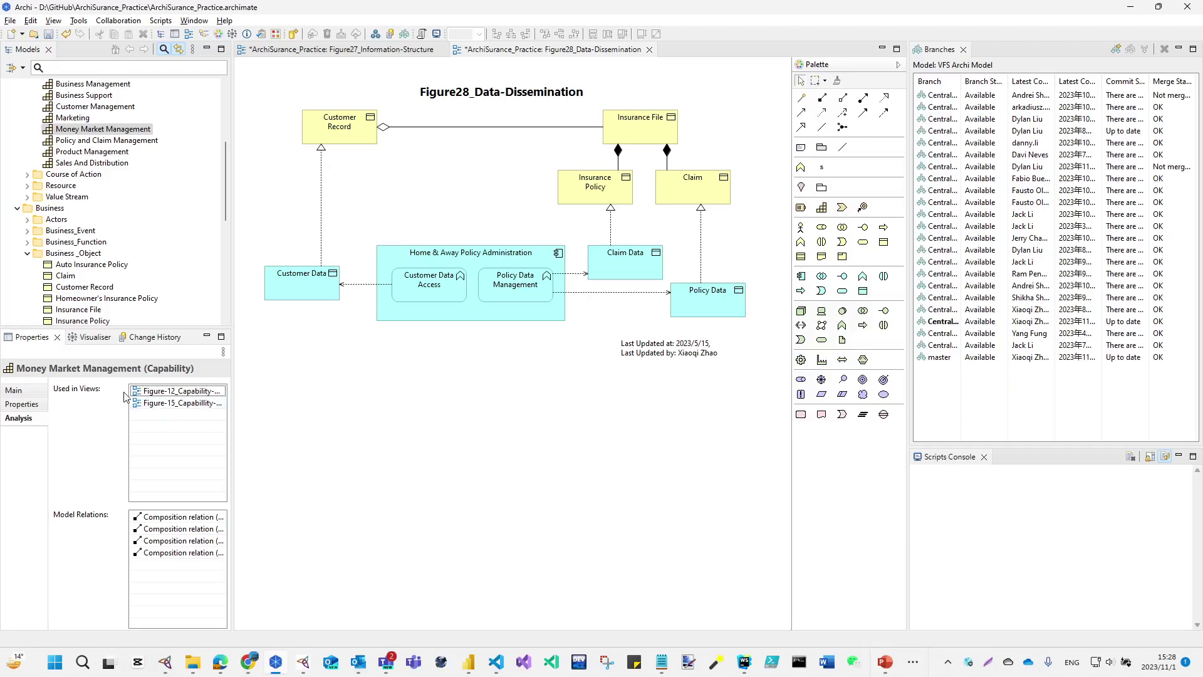
Step: Switch back to the HTML report in Chrome and show the analysis of the Sales And Distribution capability
key("alt+Tab")
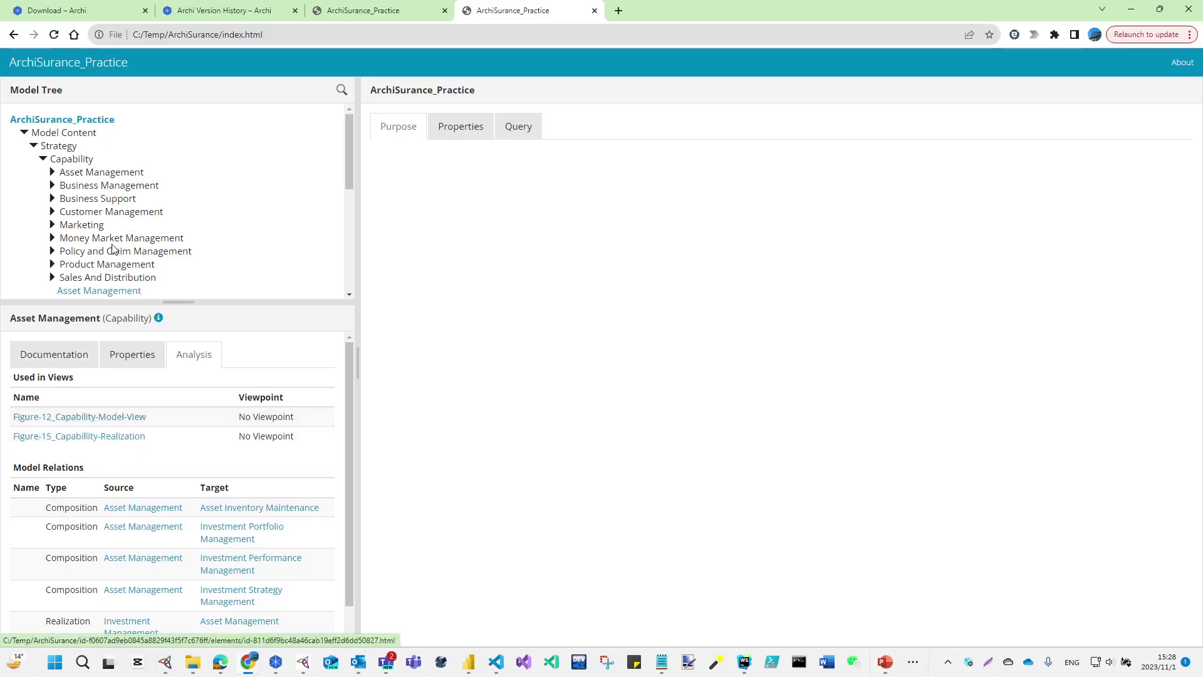
scroll(99, 277, "down", 2)
scroll(99, 278, "down", 2)
left_click(87, 132)
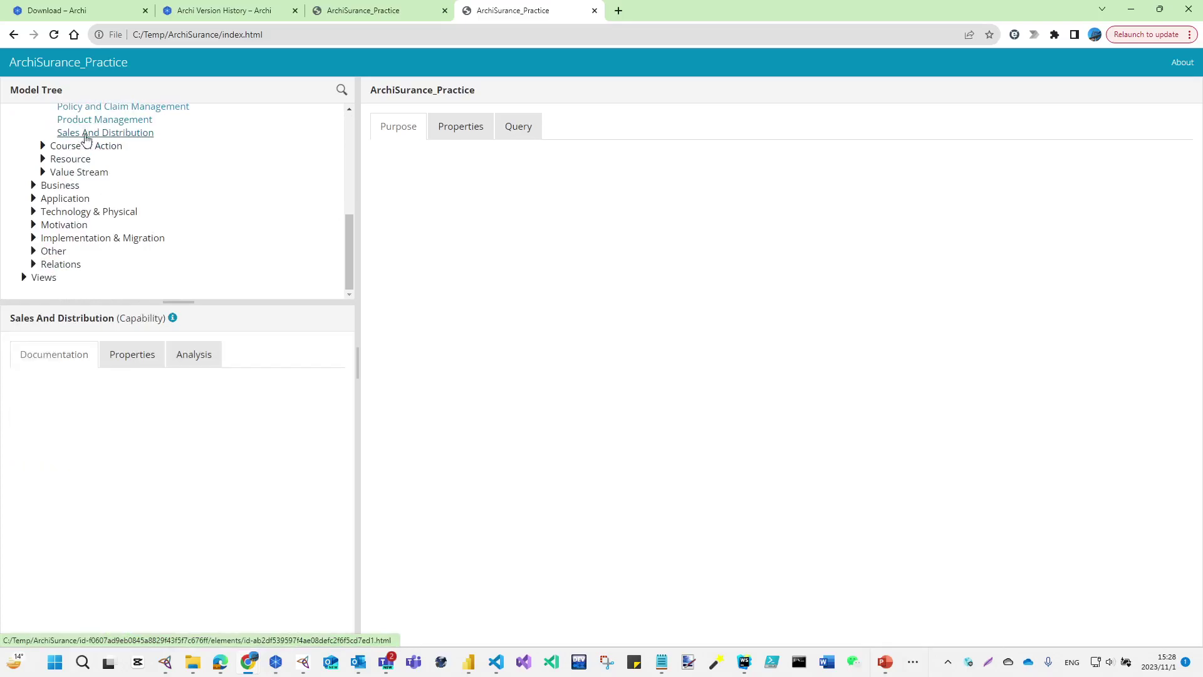
left_click(191, 363)
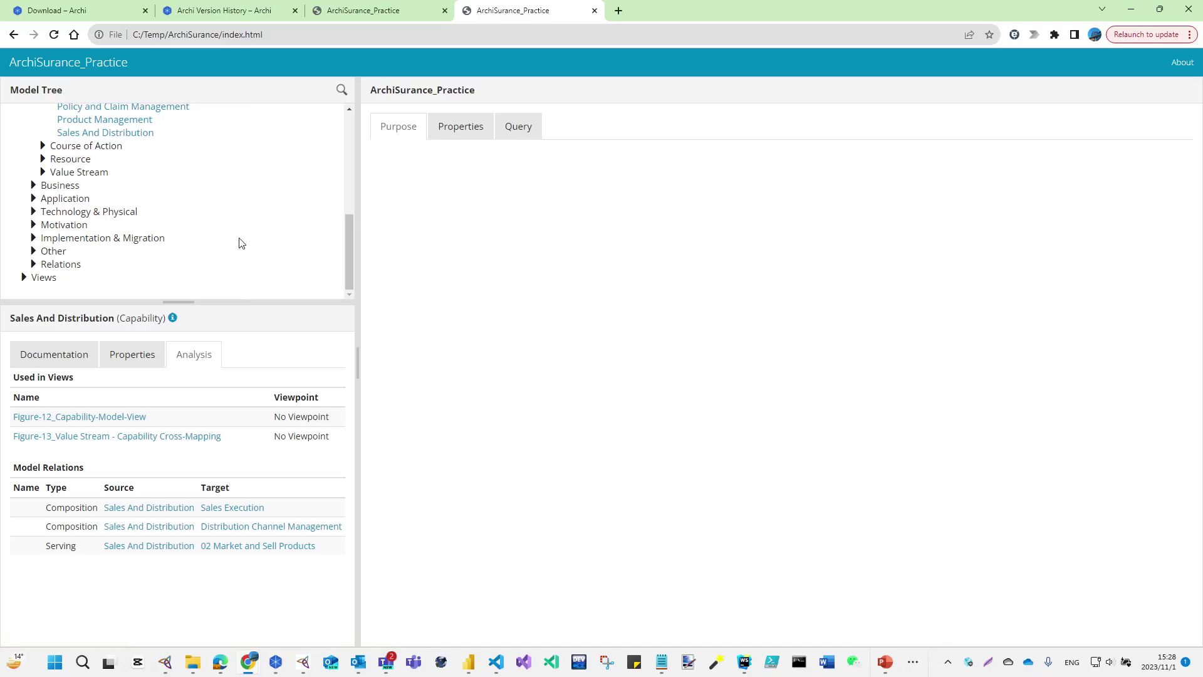
Step: Show the analysis of the Customer Management capability in the report
scroll(239, 244, "up", 1)
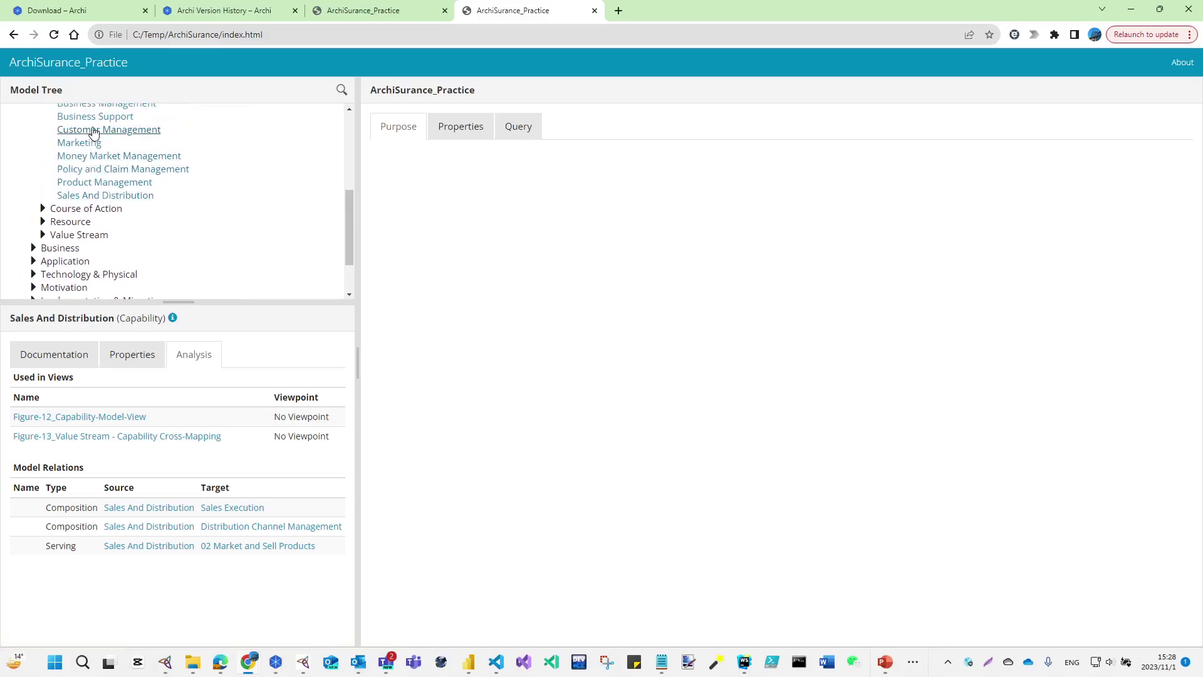
left_click(95, 130)
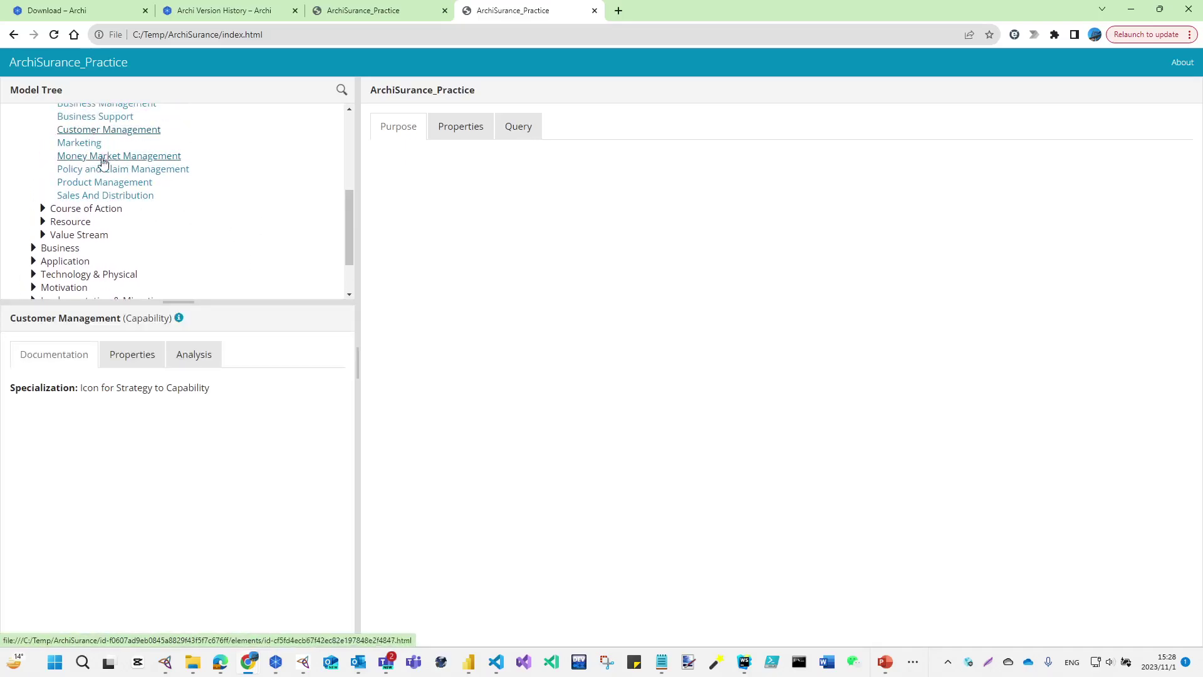
left_click(197, 353)
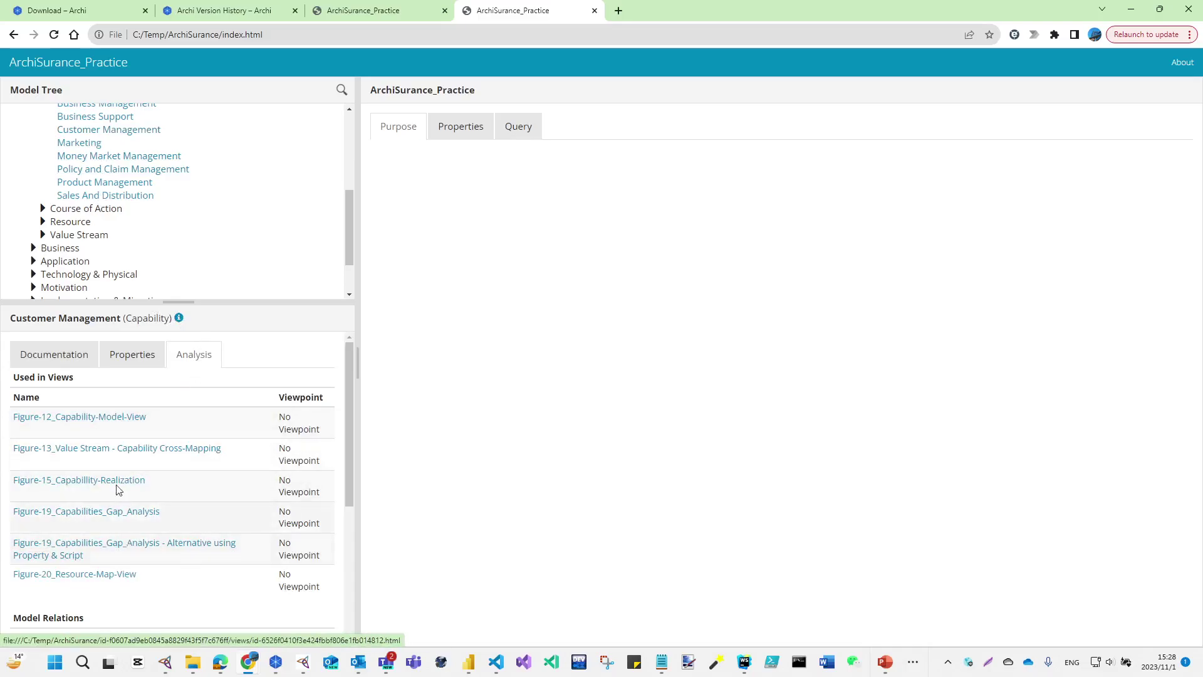
Step: View the Figure-12, Figure-15 and both Figure-19 views from Customer Management's analysis, and follow the source link of one of its composition relations
left_click(107, 417)
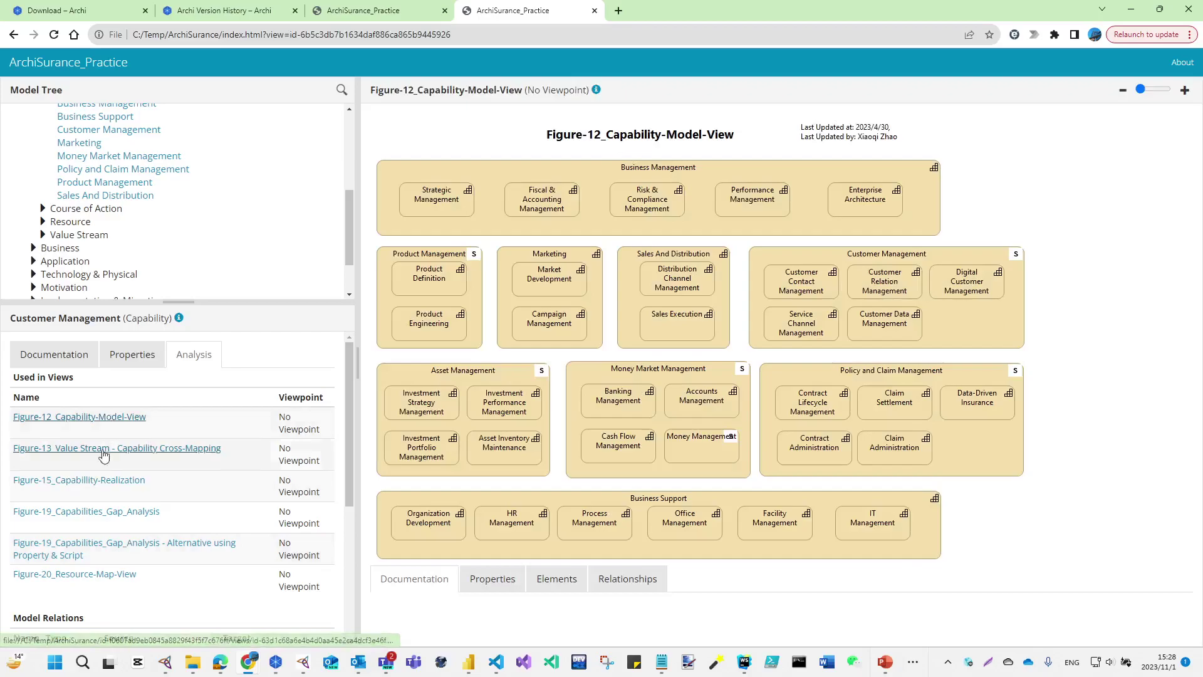
left_click(102, 481)
left_click(96, 509)
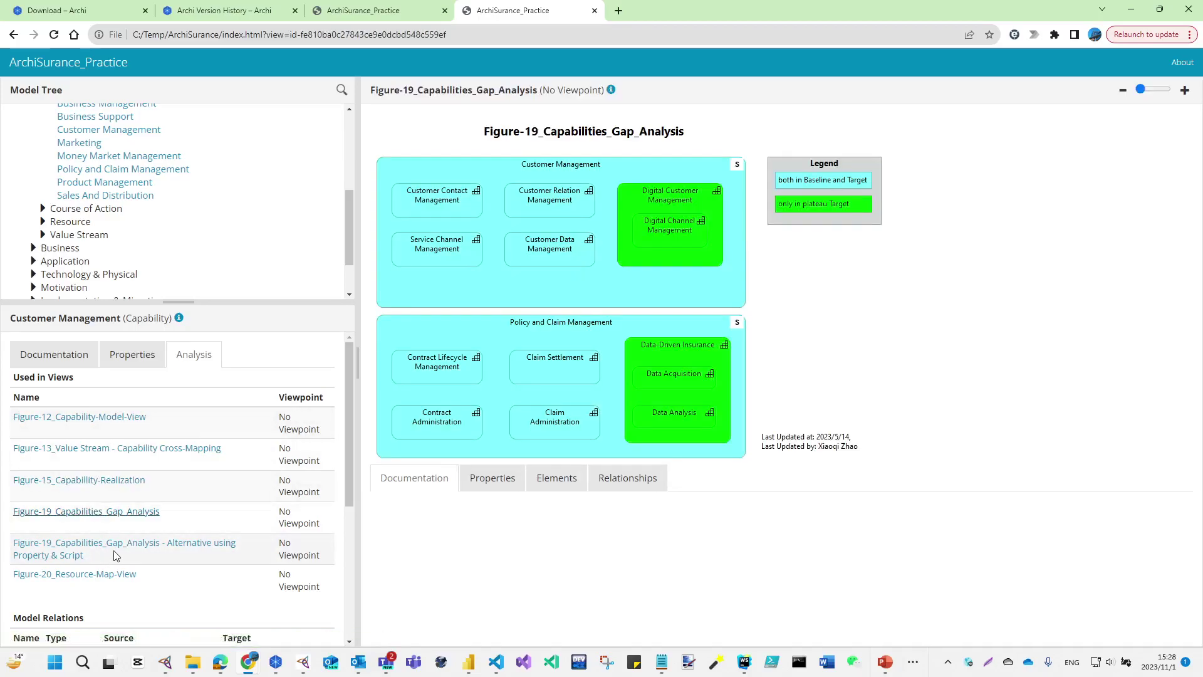
left_click(110, 549)
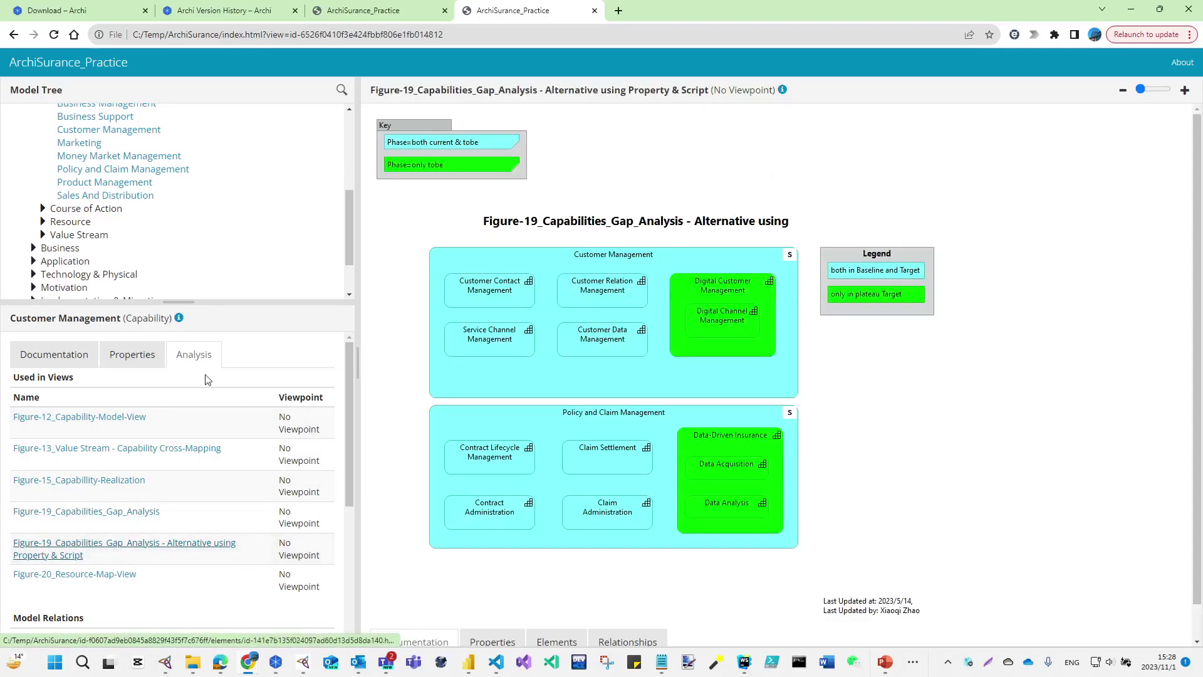
scroll(188, 426, "down", 4)
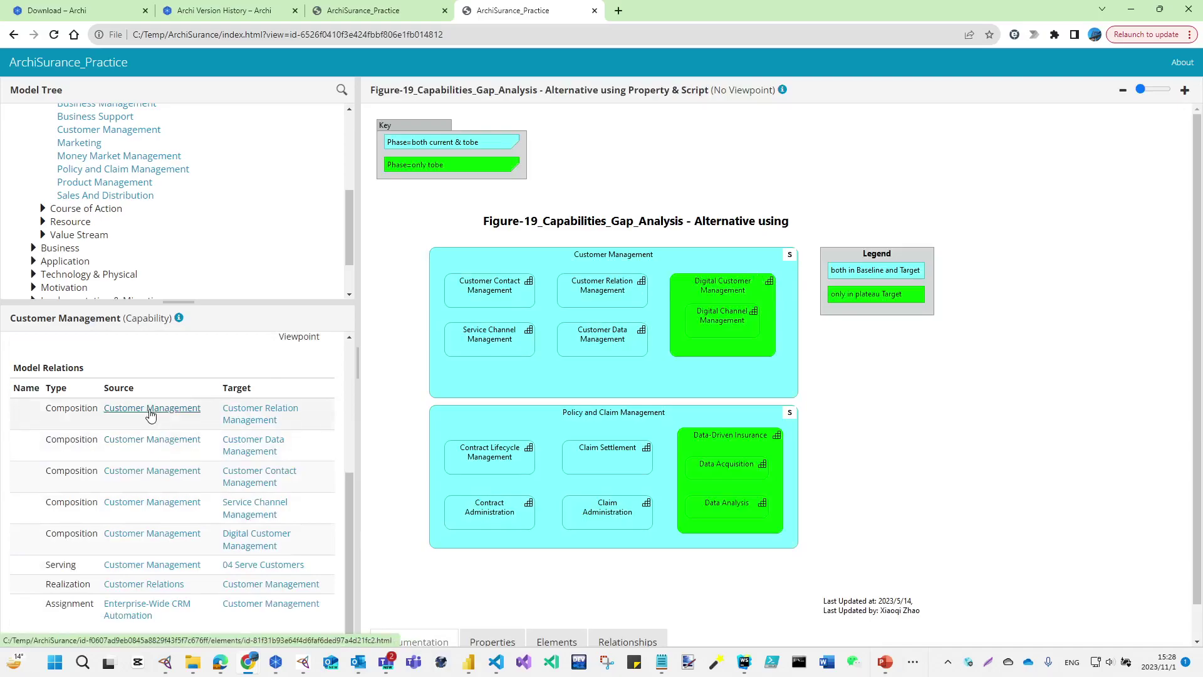
left_click(163, 441)
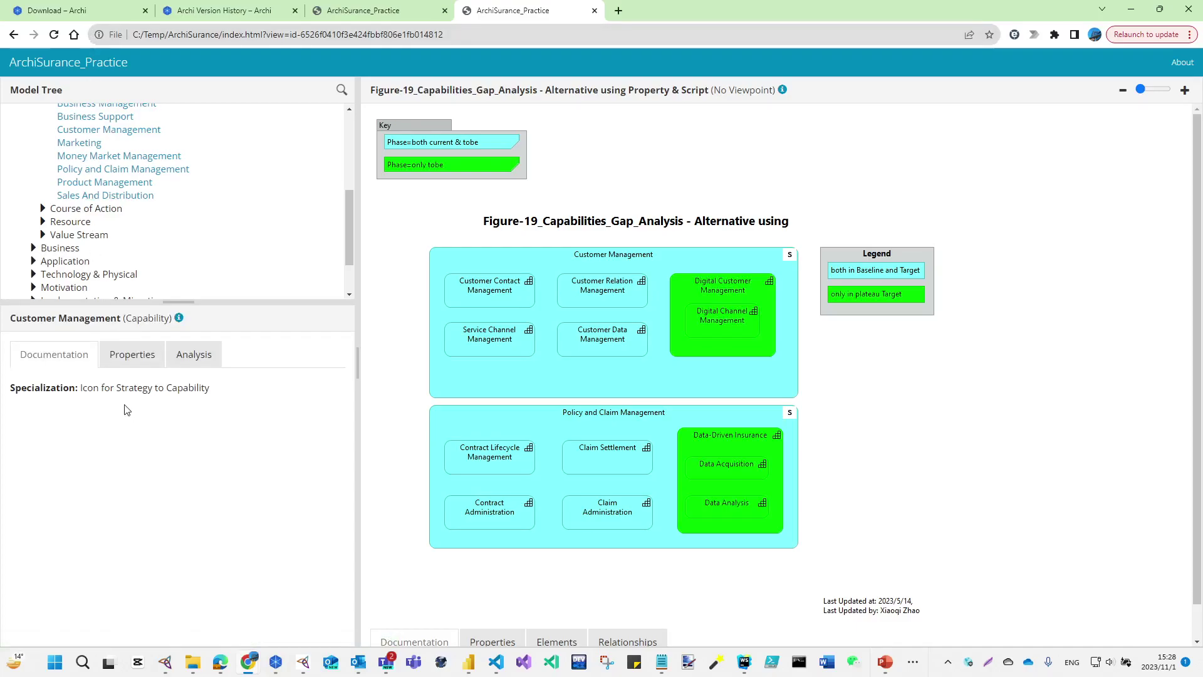
Step: Switch to the PowerPoint slide show and advance from New Features to the Improvements slide
key("alt+Tab")
key("alt+Tab")
key("alt+Tab")
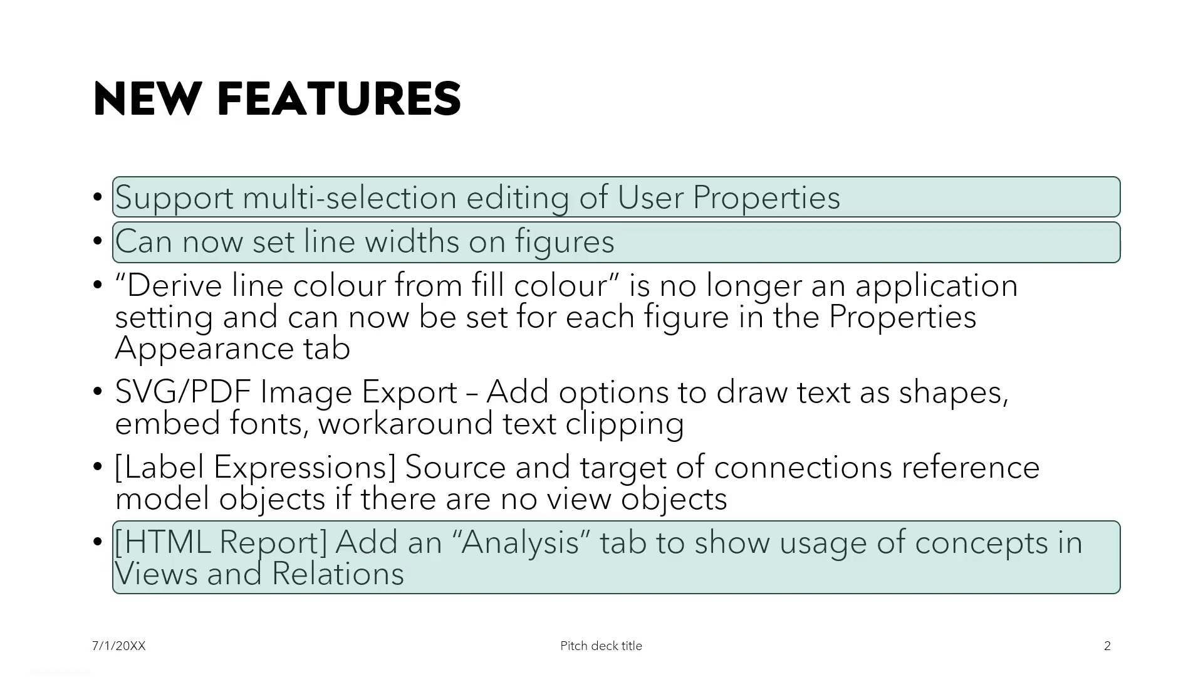
key("Right")
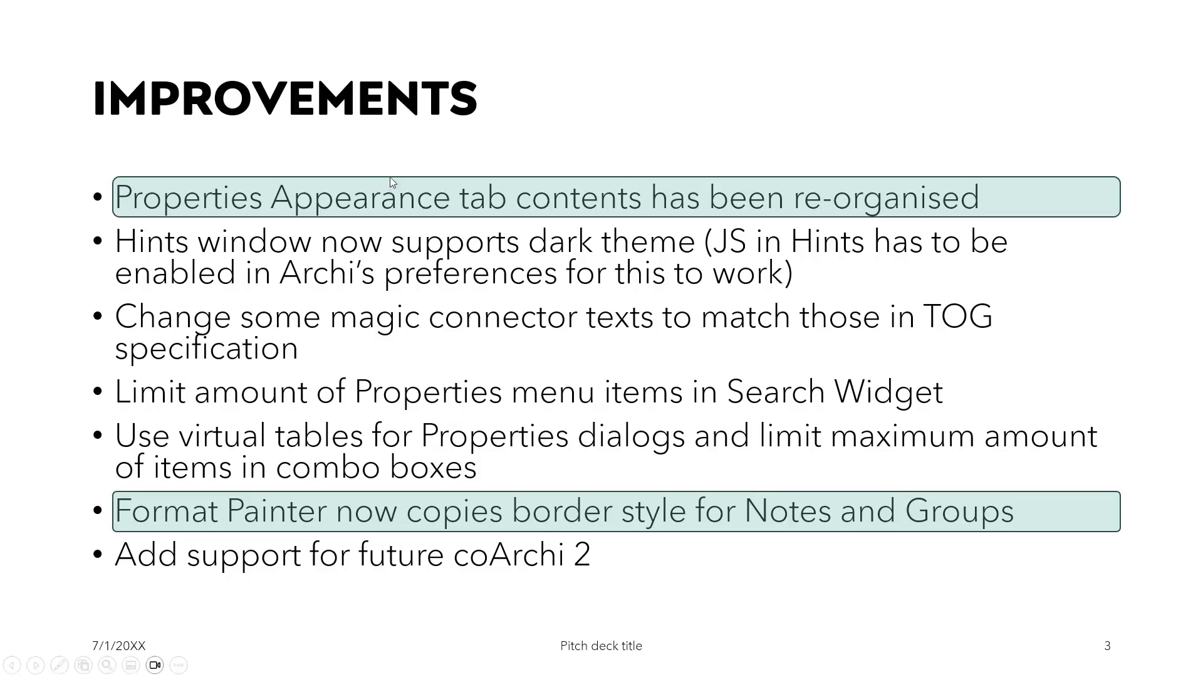
Step: Switch to Archi and show the user properties of the Money Market Management capability
key("alt+Tab")
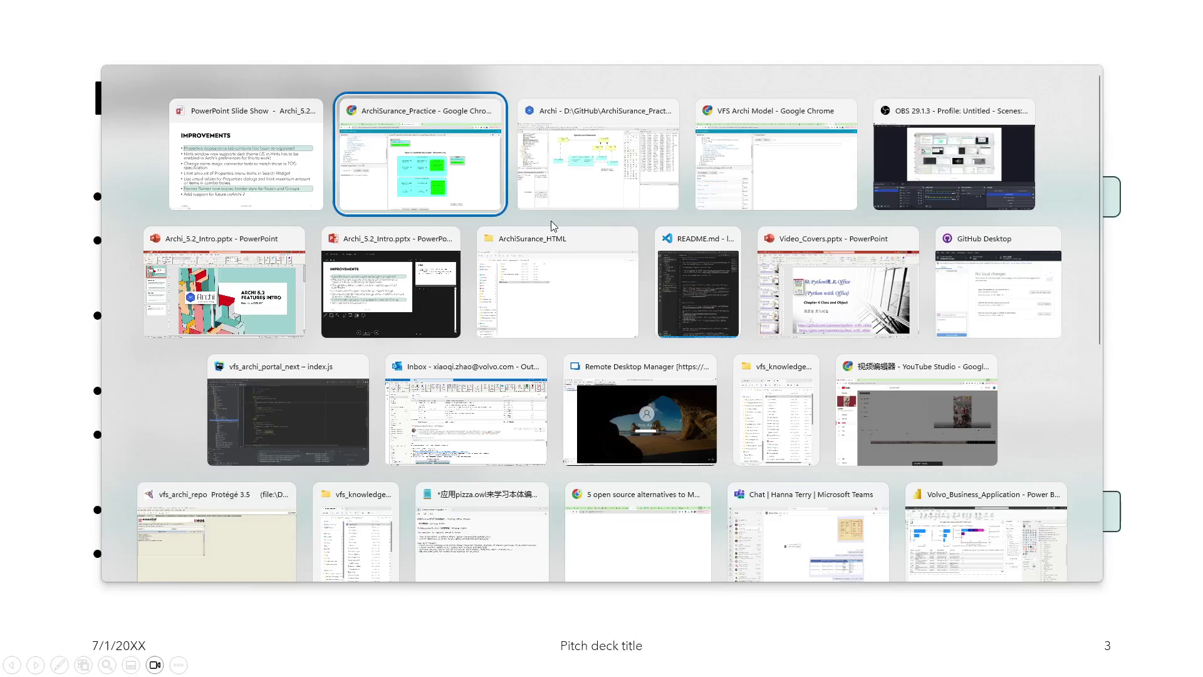
key("alt+Tab")
key("Tab")
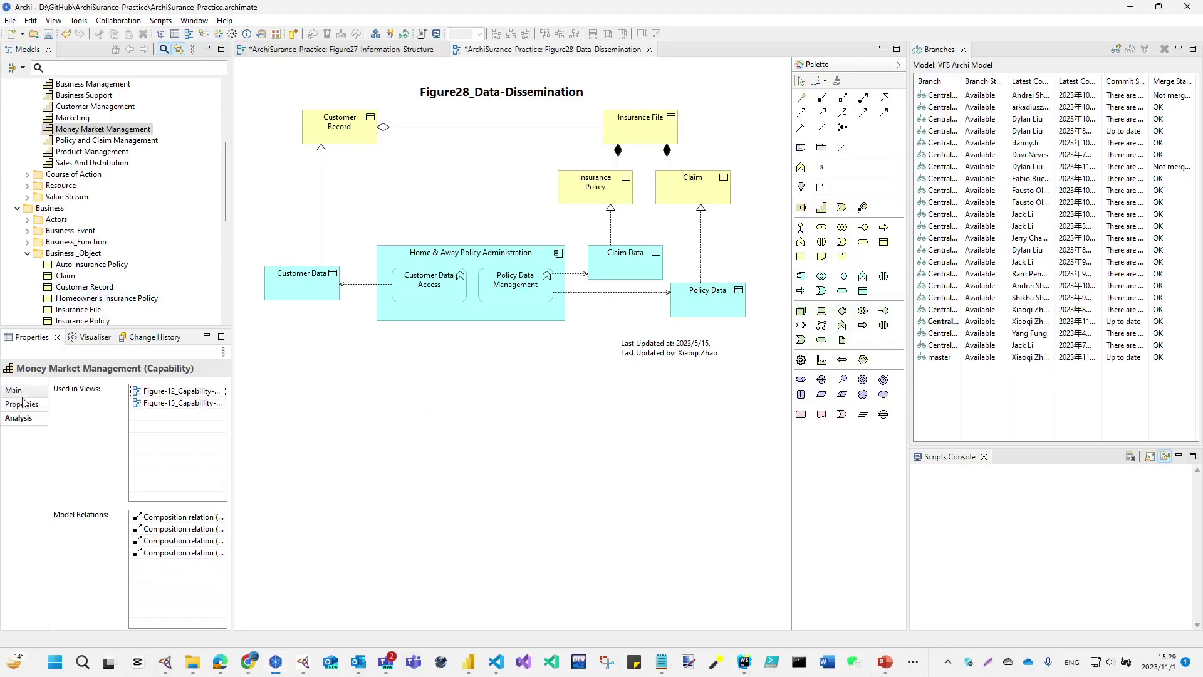
left_click(25, 405)
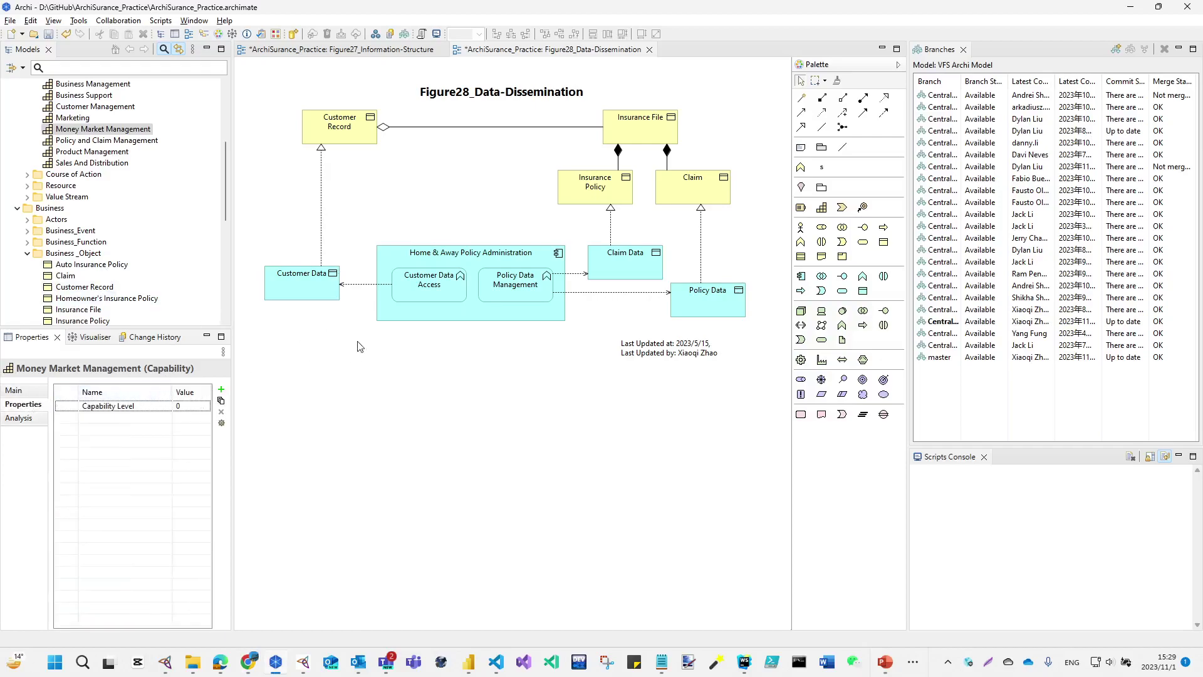
Step: Show the appearance settings of the Customer Data Access function in a widened properties pane, and examine the gradient options
left_click(418, 283)
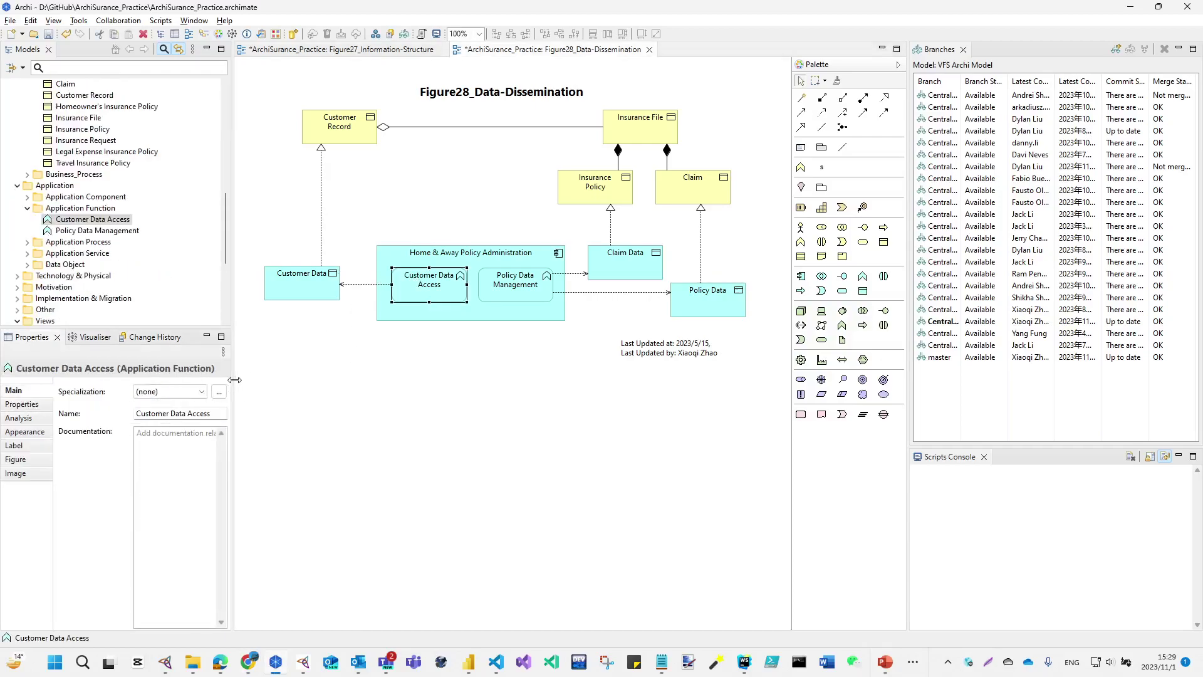
left_click_drag(232, 380, 310, 380)
left_click(38, 431)
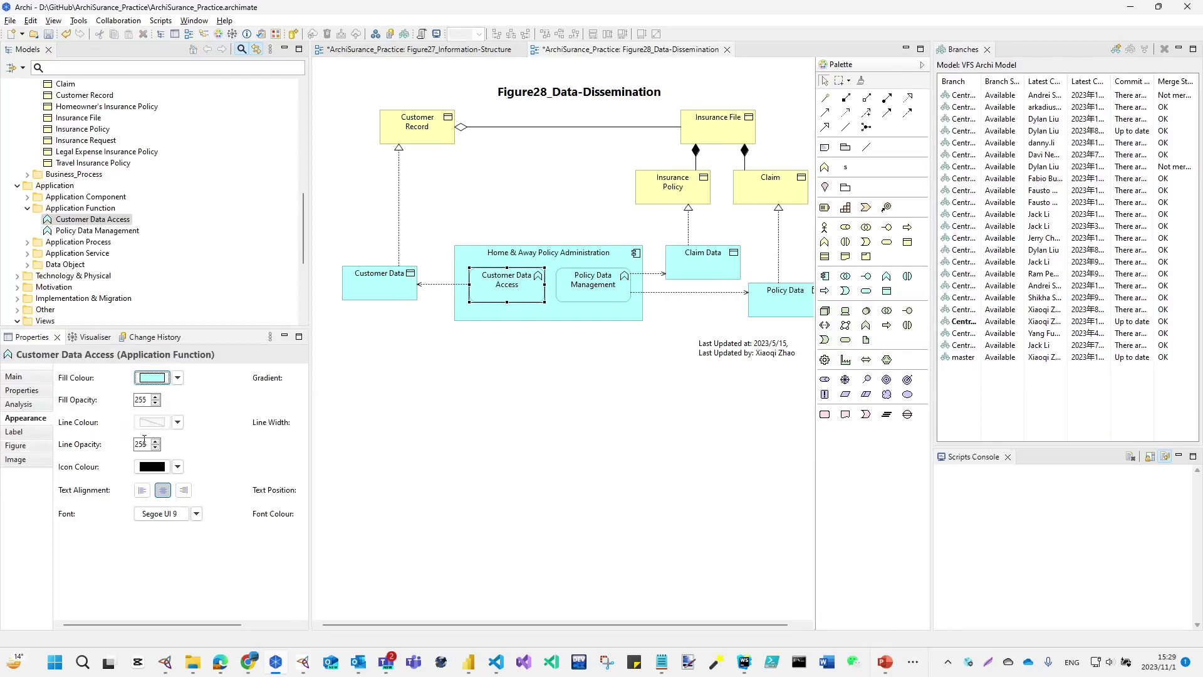
left_click_drag(198, 625, 274, 623)
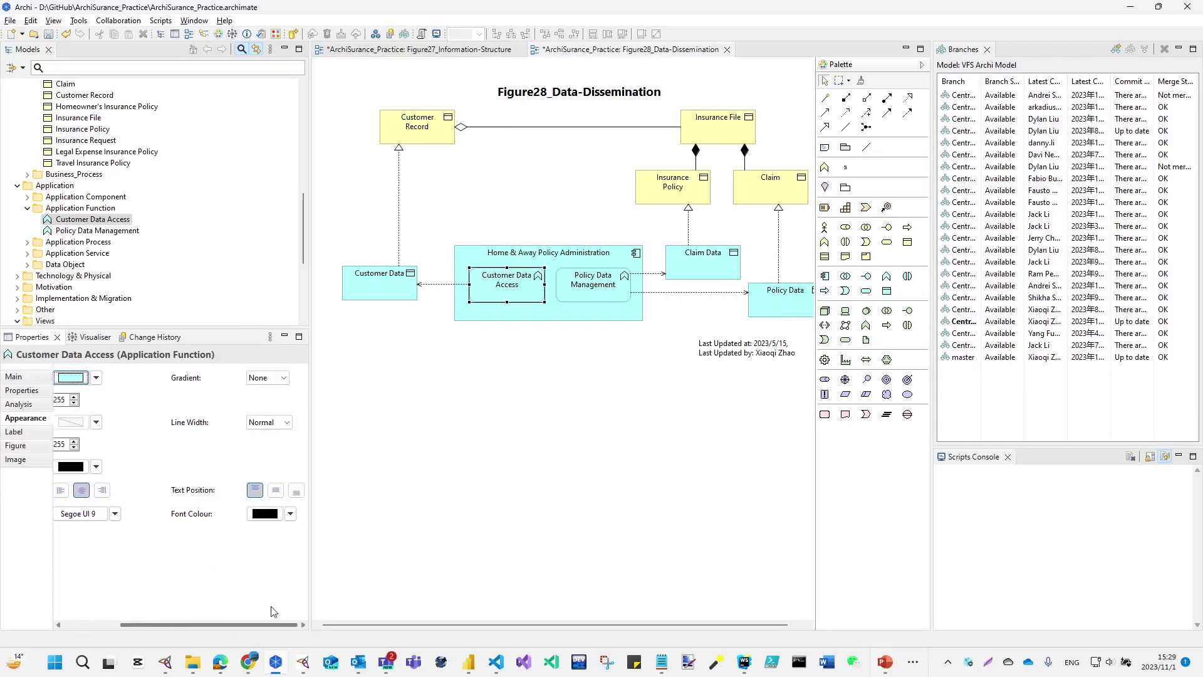
left_click(284, 378)
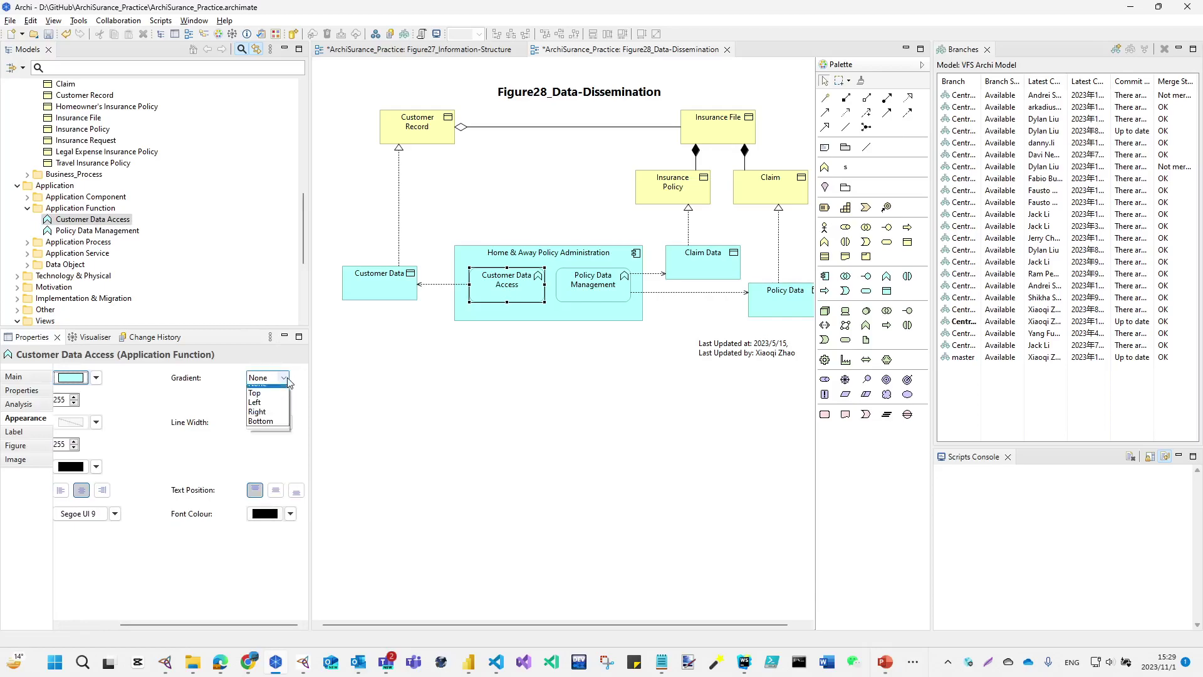
left_click(186, 399)
left_click(93, 623)
Step: Check the Improvements slide, return to Archi, and give the Customer Data object in Figure28_Data-Dissemination a thicker line width
key("alt+Tab")
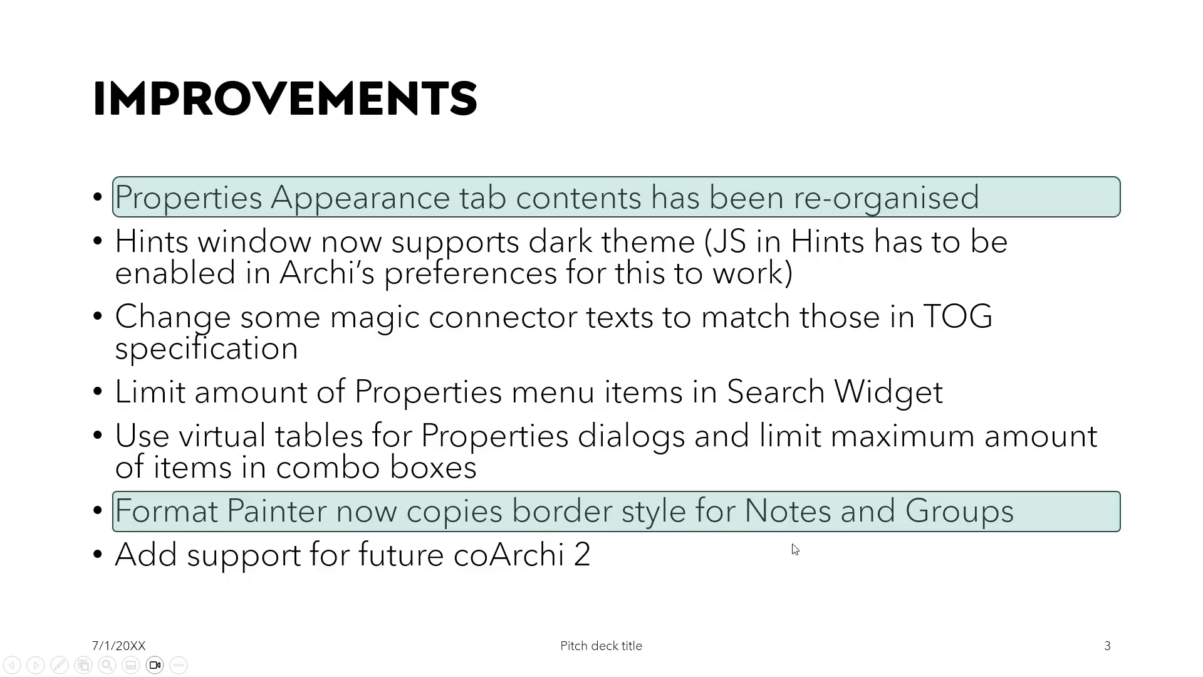
key("alt+Tab")
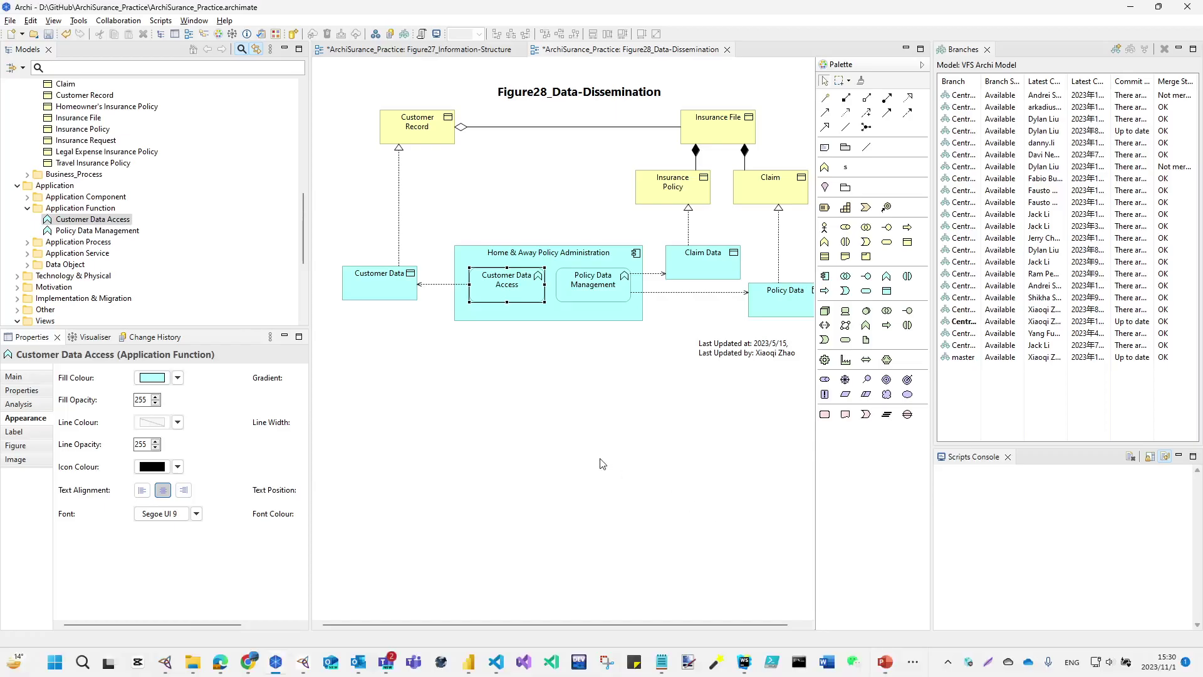
left_click(381, 289)
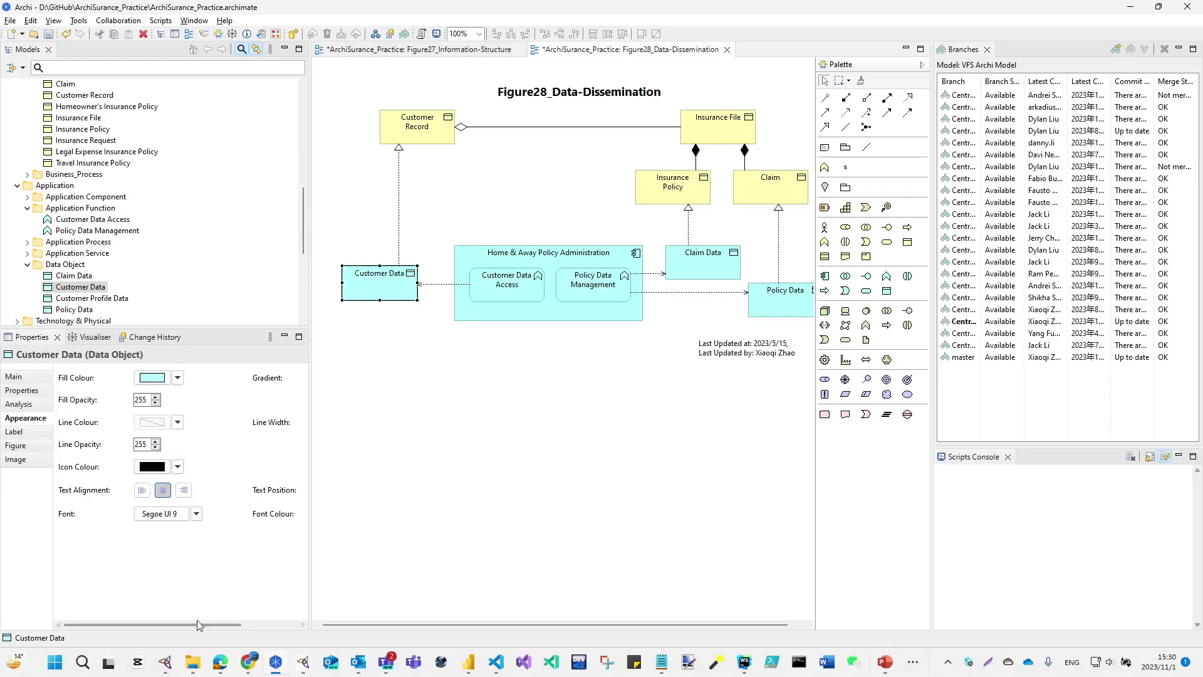
left_click_drag(198, 624, 255, 625)
left_click(287, 423)
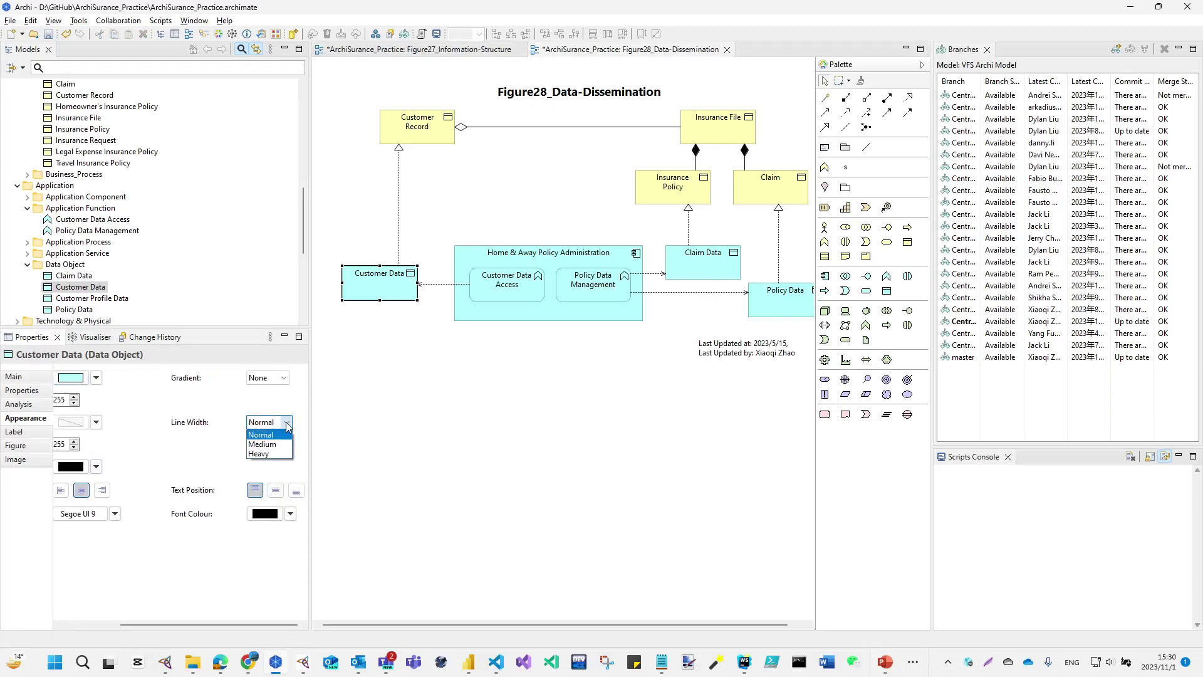
left_click(261, 435)
left_click(372, 339)
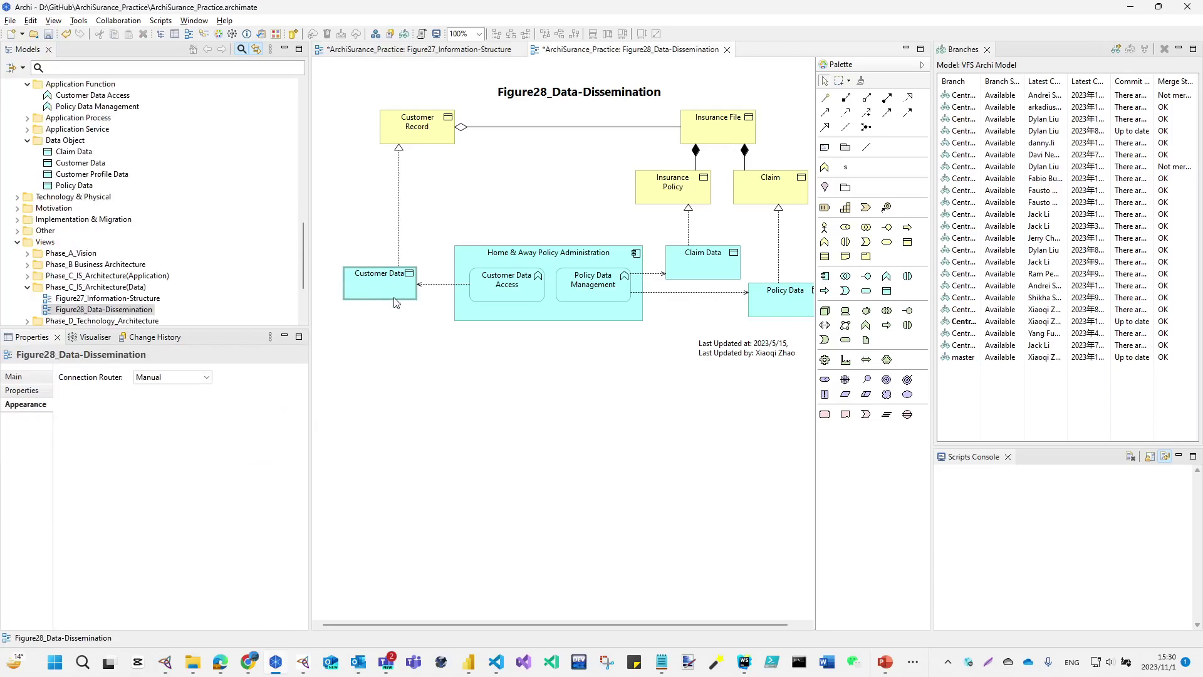
left_click(396, 303)
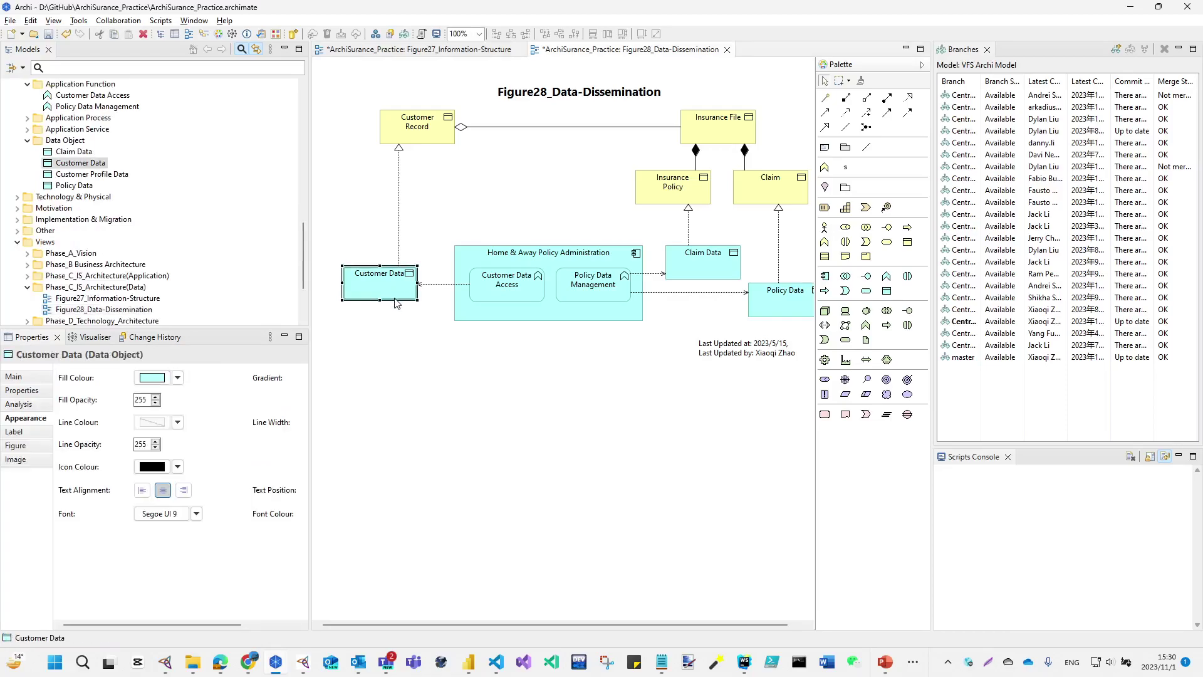
Step: Use the Format Painter to apply the yellow business object formatting to the Customer Data object
left_click(862, 82)
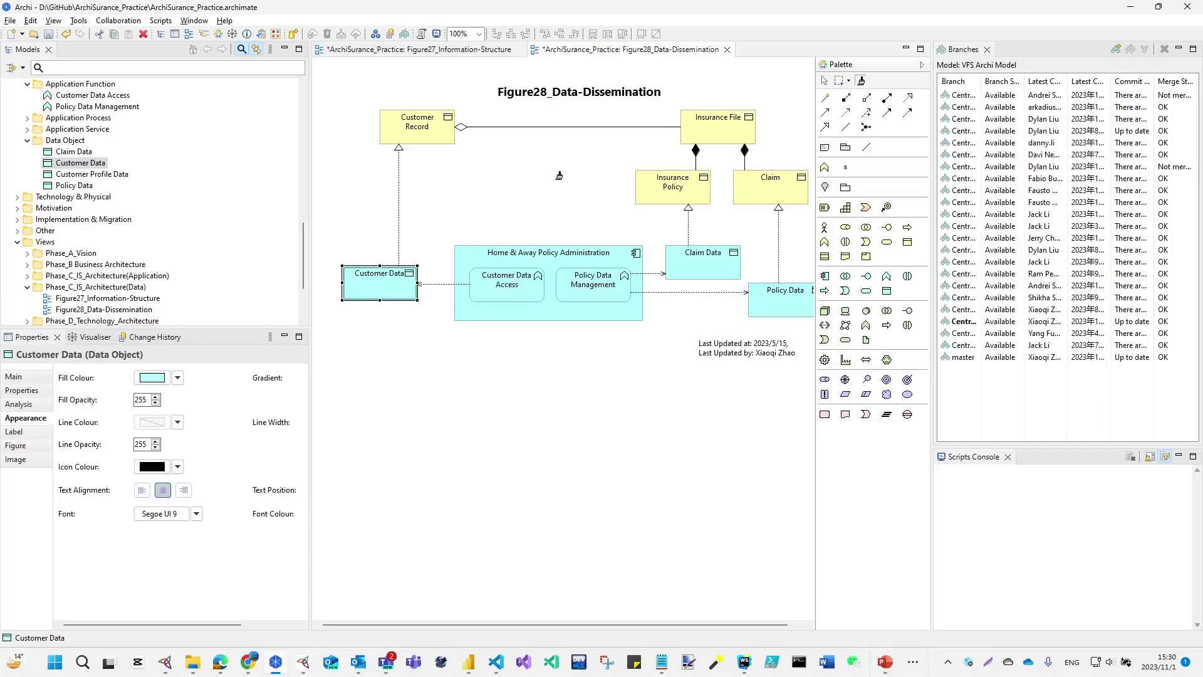
left_click(387, 281)
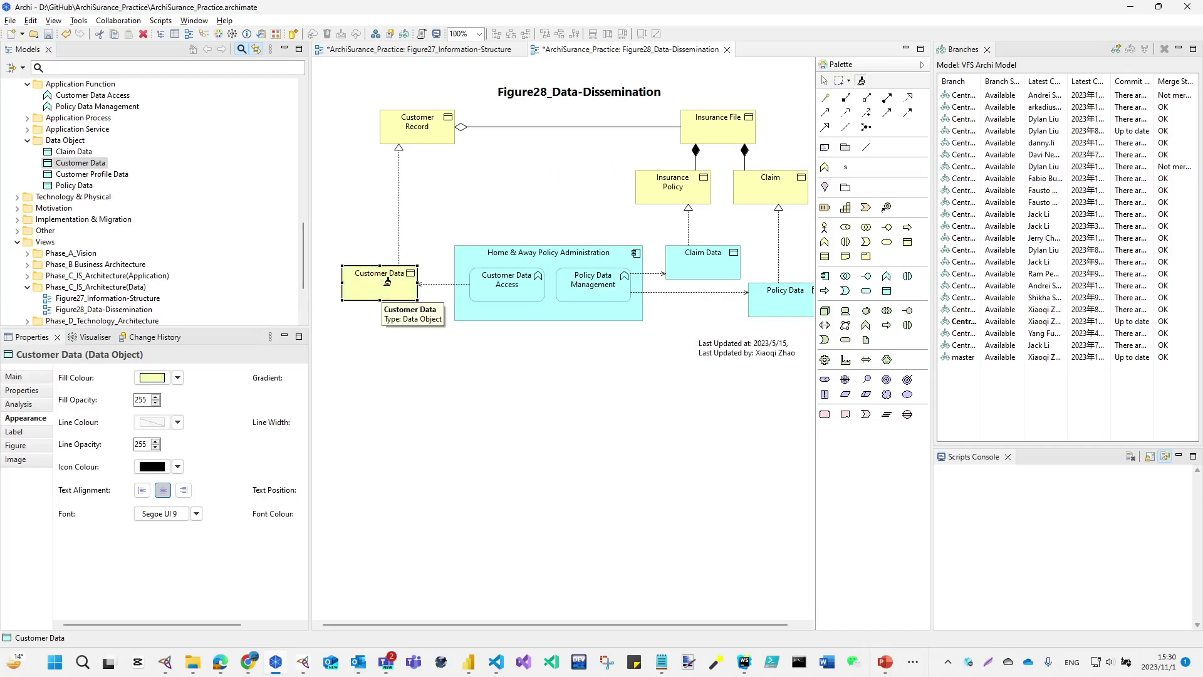
key("Escape")
left_click(398, 322)
left_click(387, 289)
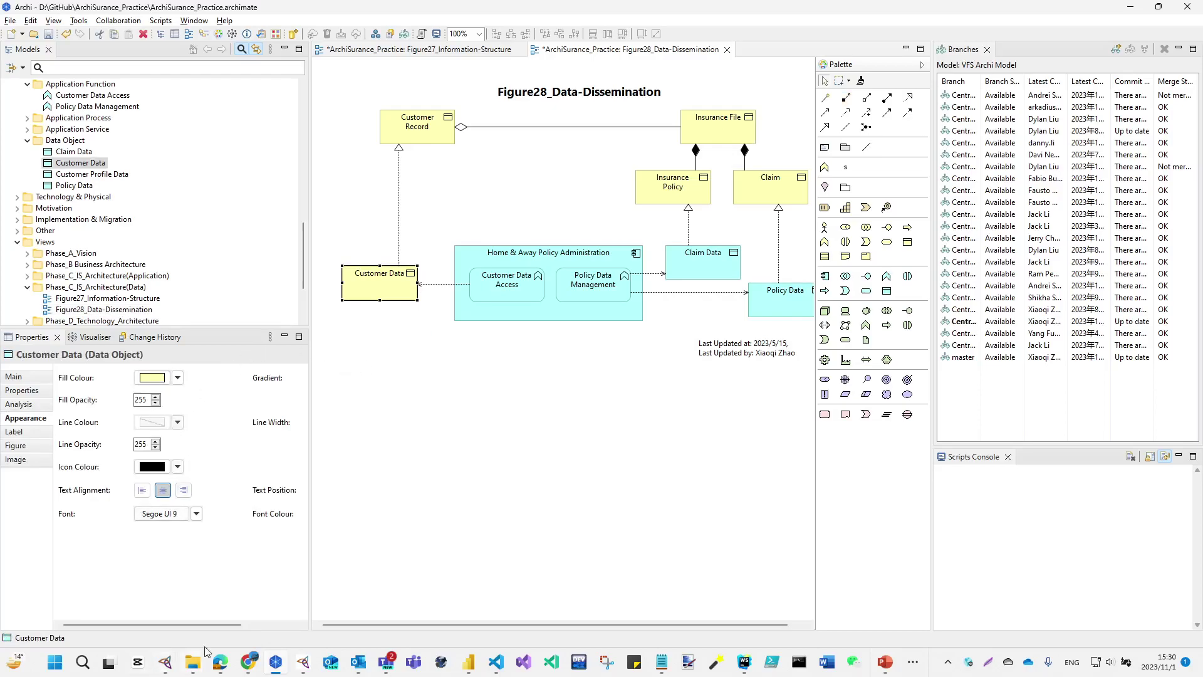
Step: Check the Improvements slide, return to Archi, and view the default colour preferences reached from Customer Data's line colour options without changing them
key("alt+Tab")
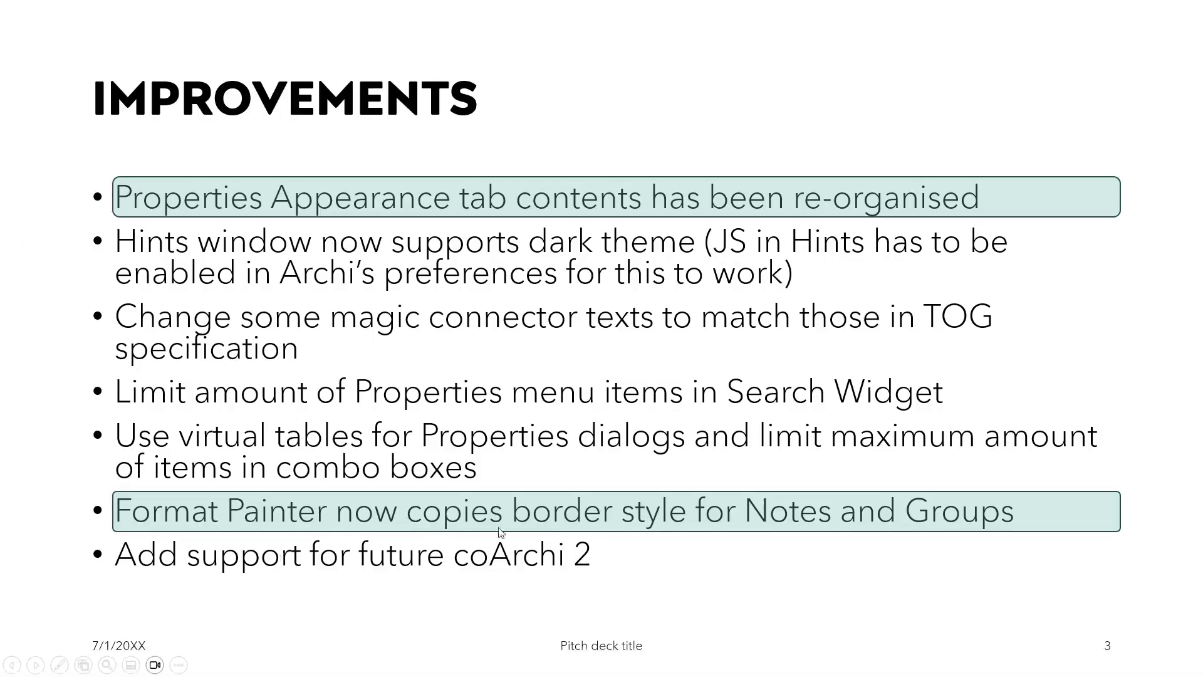
key("alt+Tab")
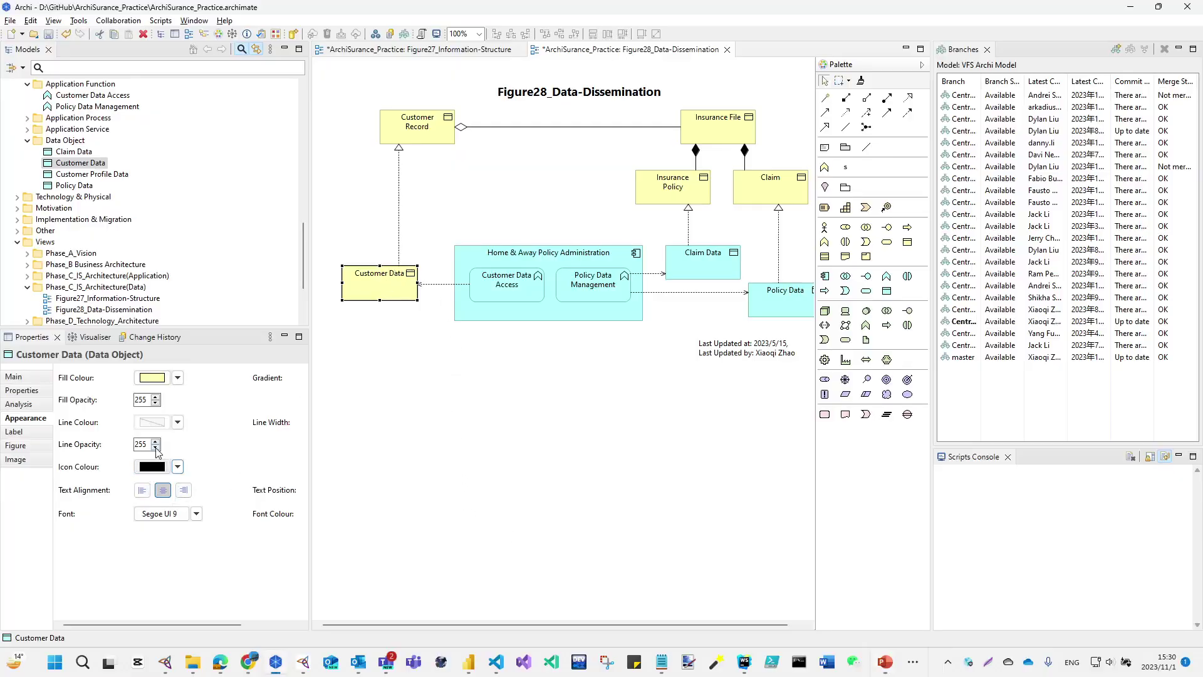
left_click(179, 423)
left_click(199, 443)
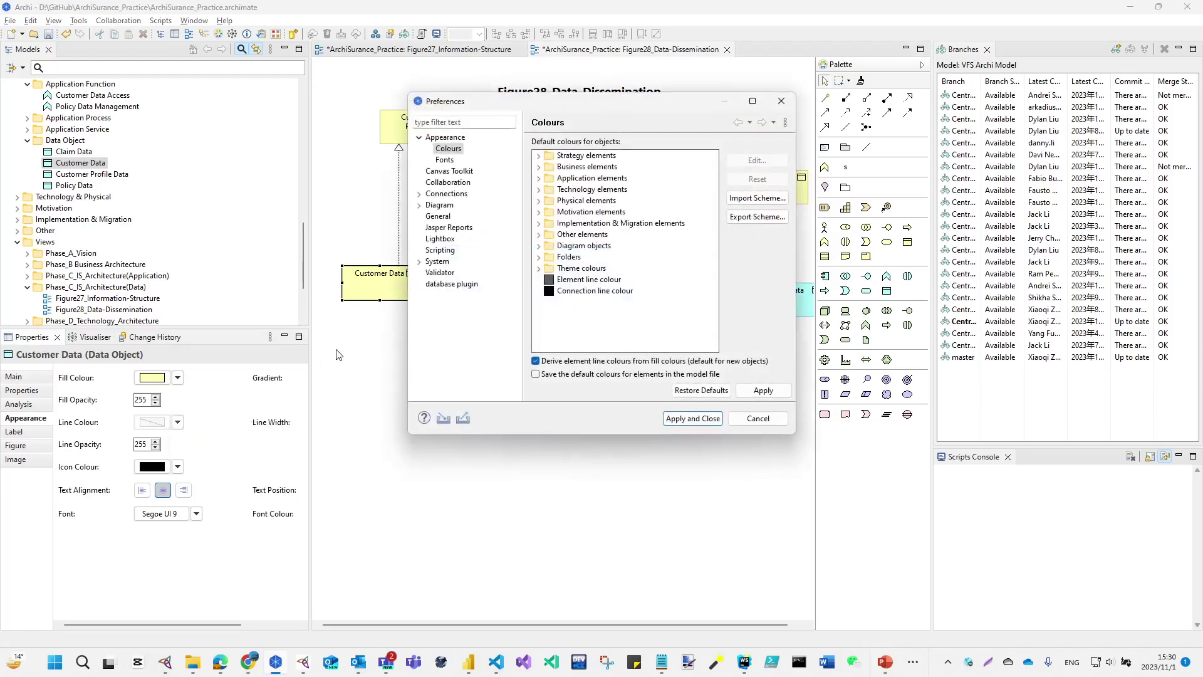
key("Escape")
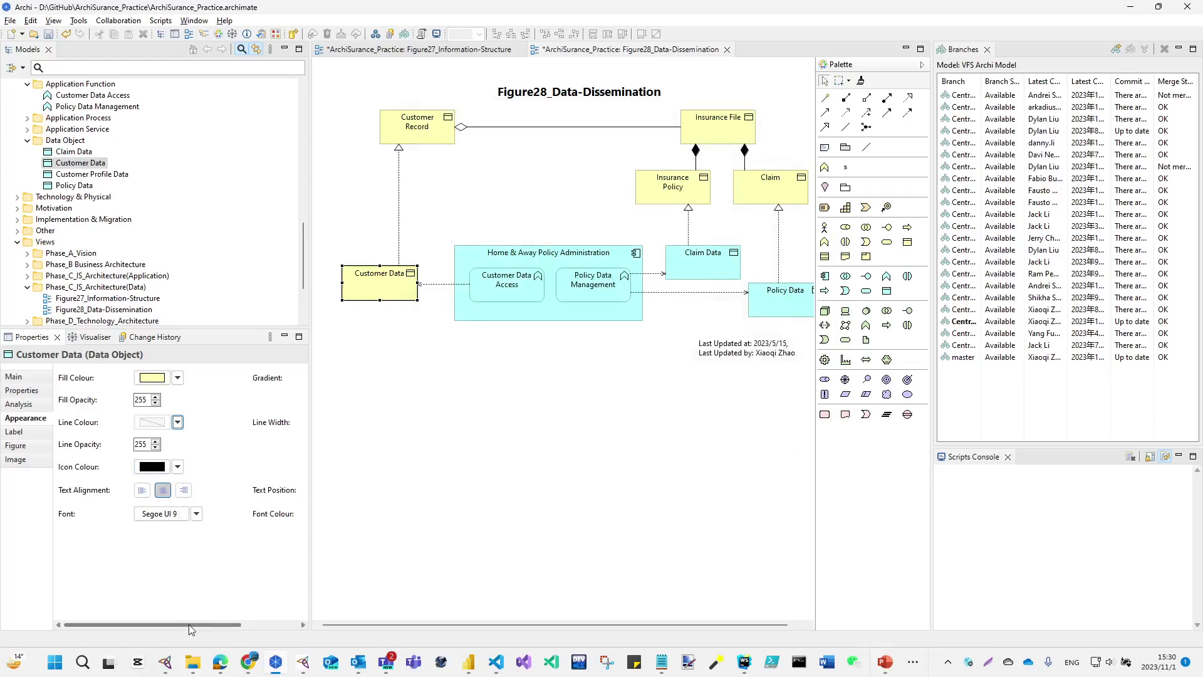
Step: Set the line width of the Customer Data object in Figure28_Data-Dissemination to Heavy
left_click_drag(190, 624, 246, 624)
left_click(268, 422)
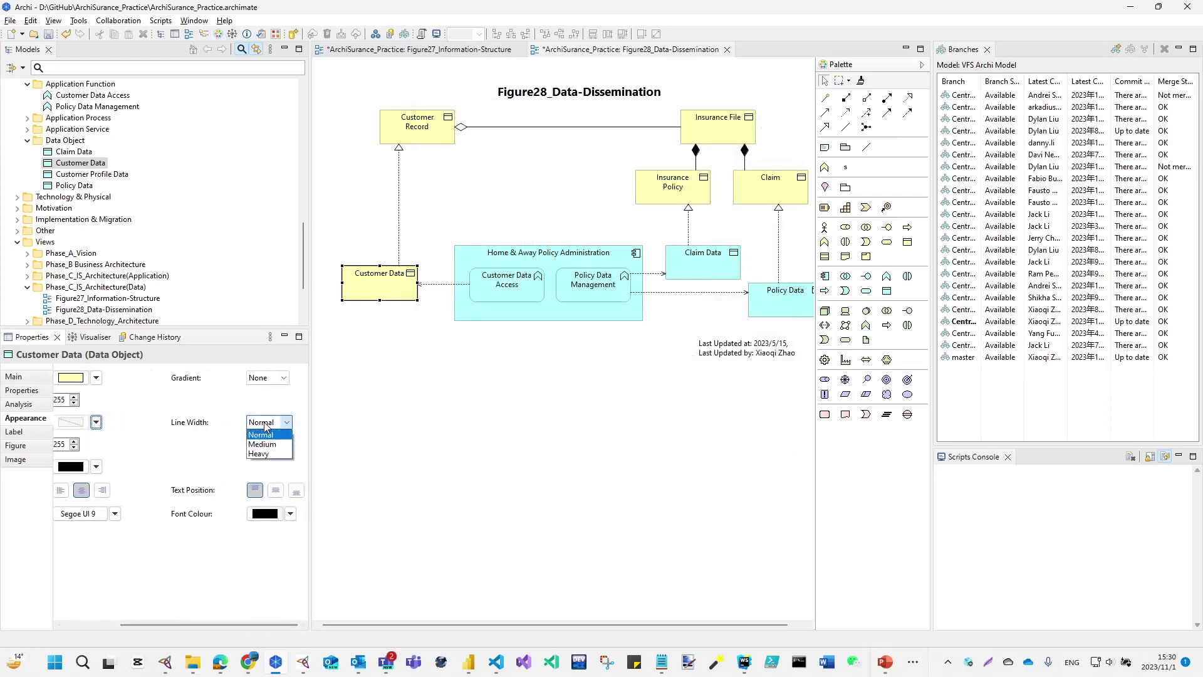
left_click(263, 452)
left_click(436, 378)
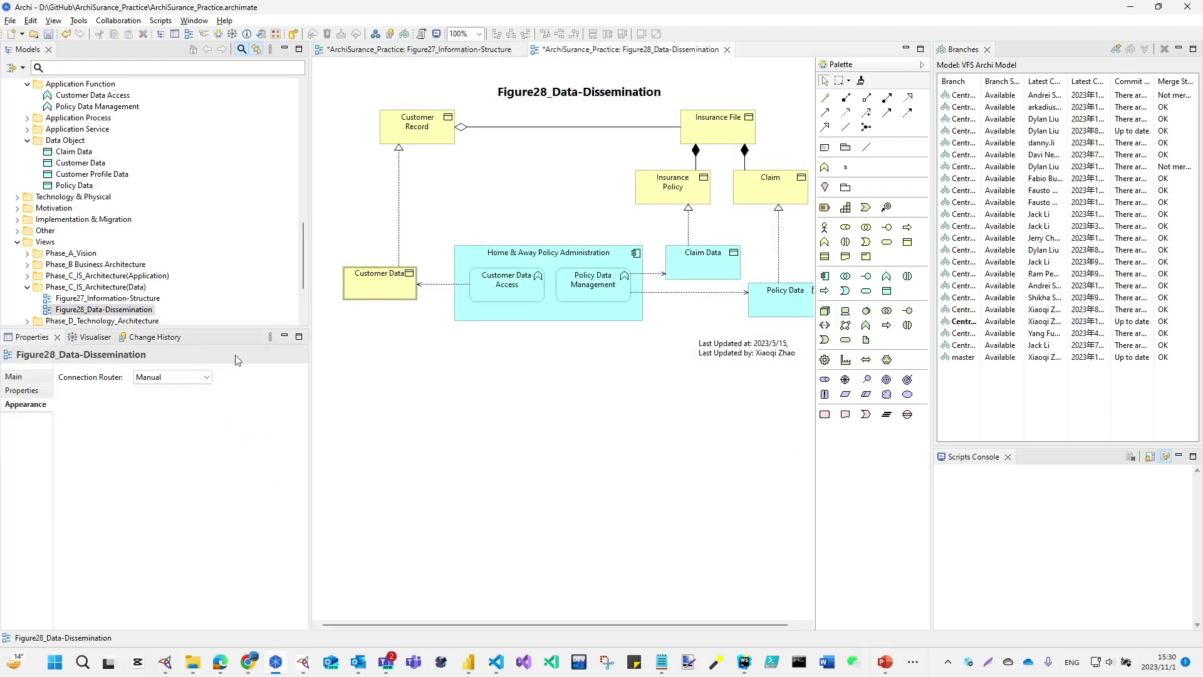
left_click(380, 287)
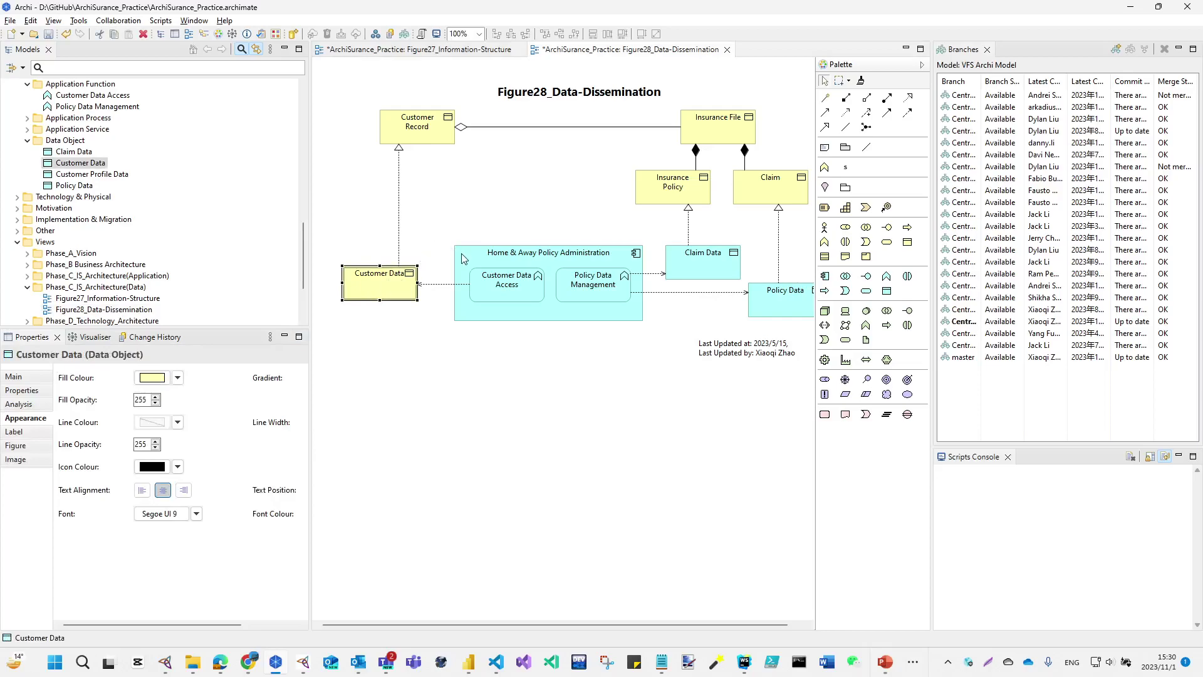
Step: Draw a group in the empty area below Home & Away Policy Administration and set its border to Rectangle
left_click(845, 150)
left_click_drag(355, 361, 614, 433)
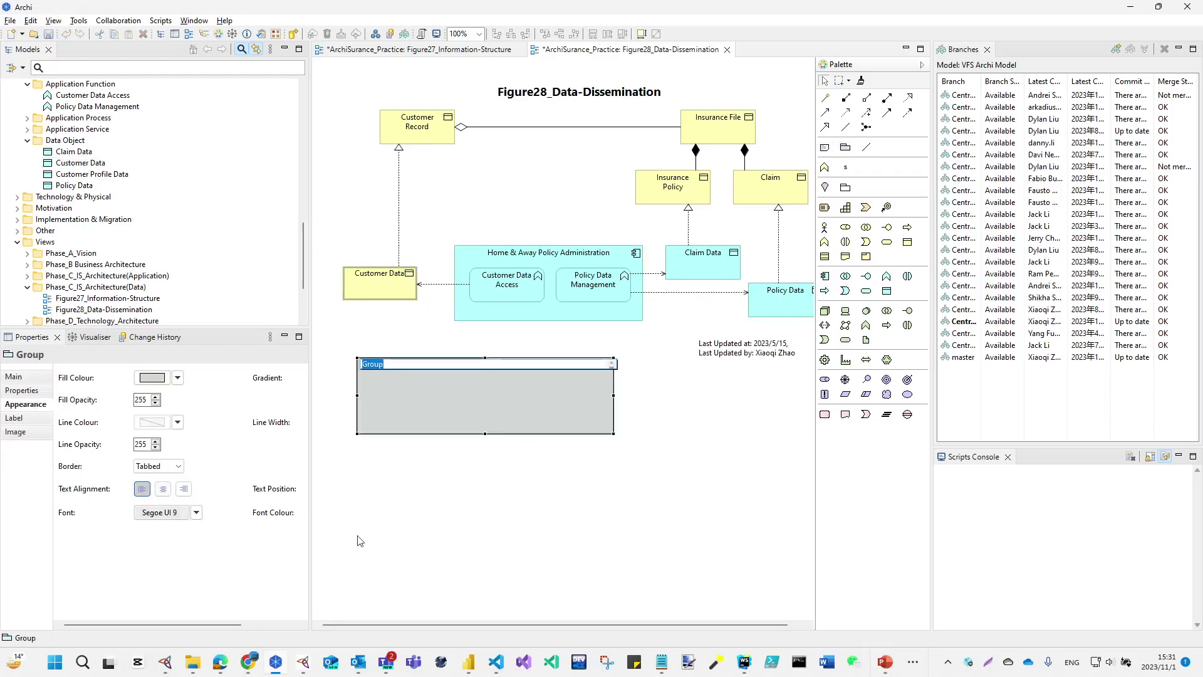
left_click(326, 545)
left_click(389, 395)
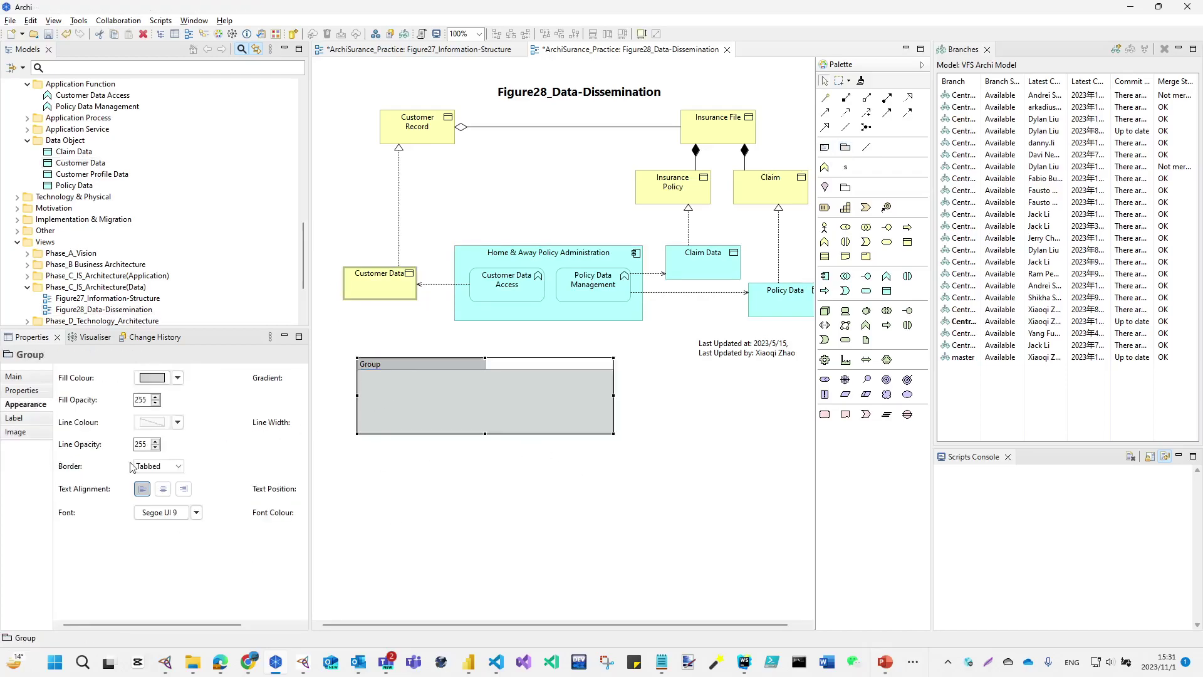
left_click(158, 465)
left_click(167, 488)
left_click(435, 489)
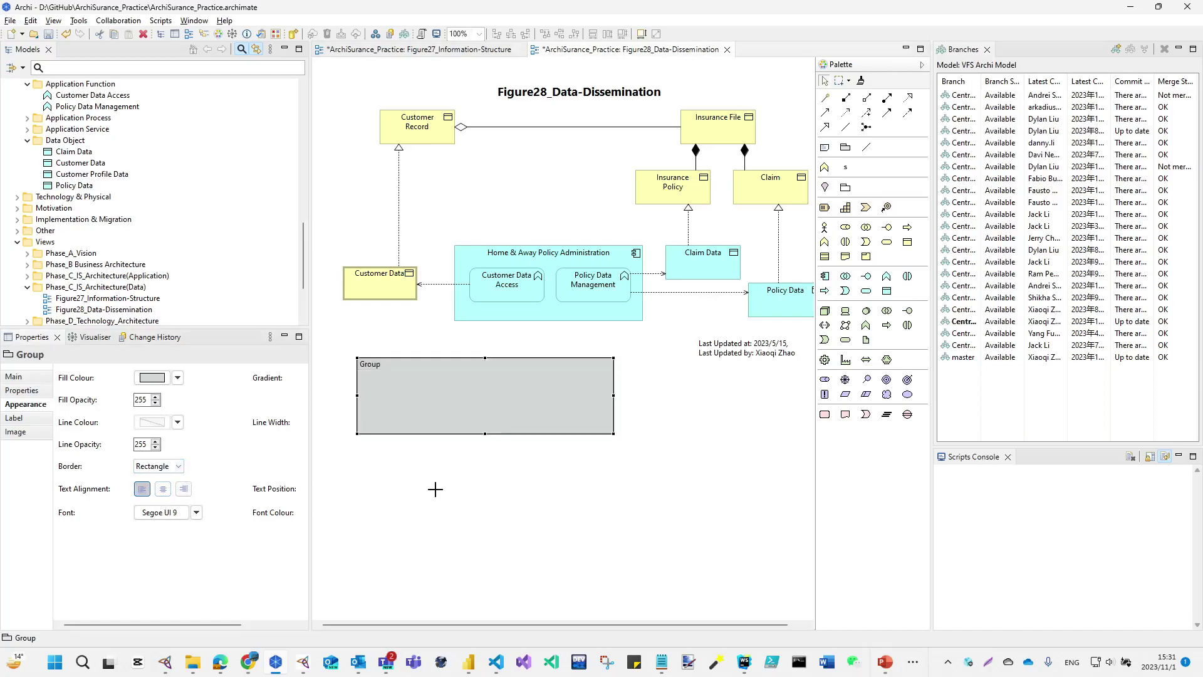
left_click(450, 411)
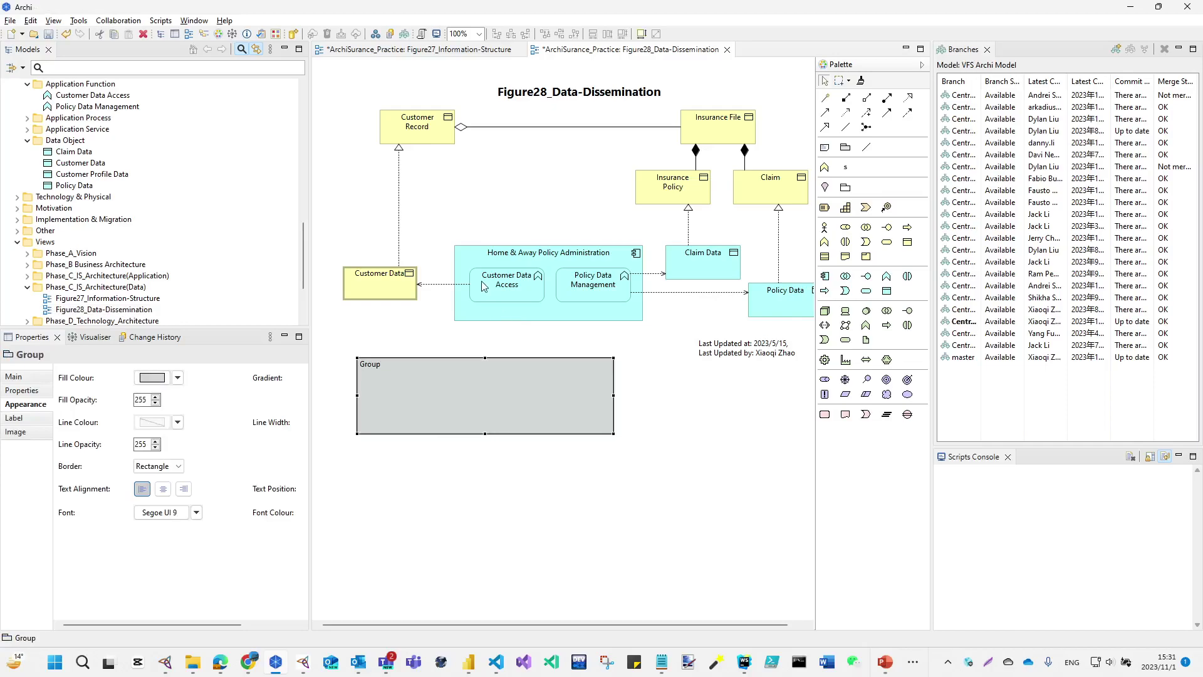
Step: Use the Format Painter to apply the yellow object formatting to Claim Data, Home & Away Policy Administration, the group, Policy Data and Policy Data Management
left_click(370, 288)
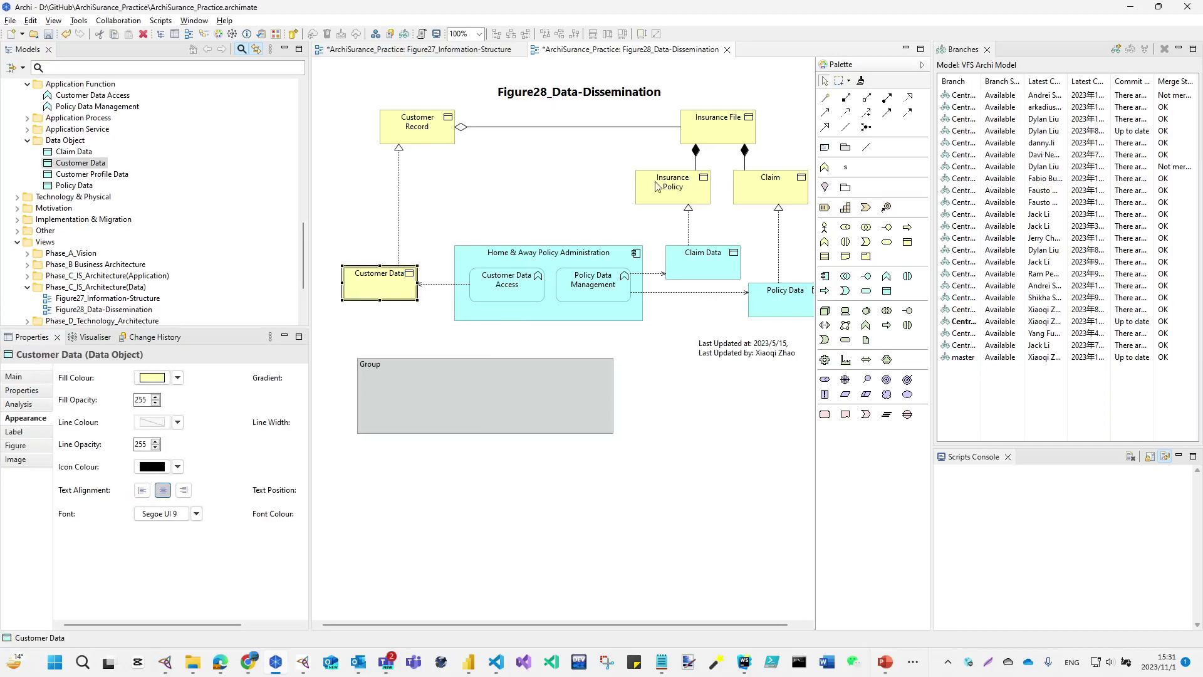
left_click(861, 81)
left_click(711, 266)
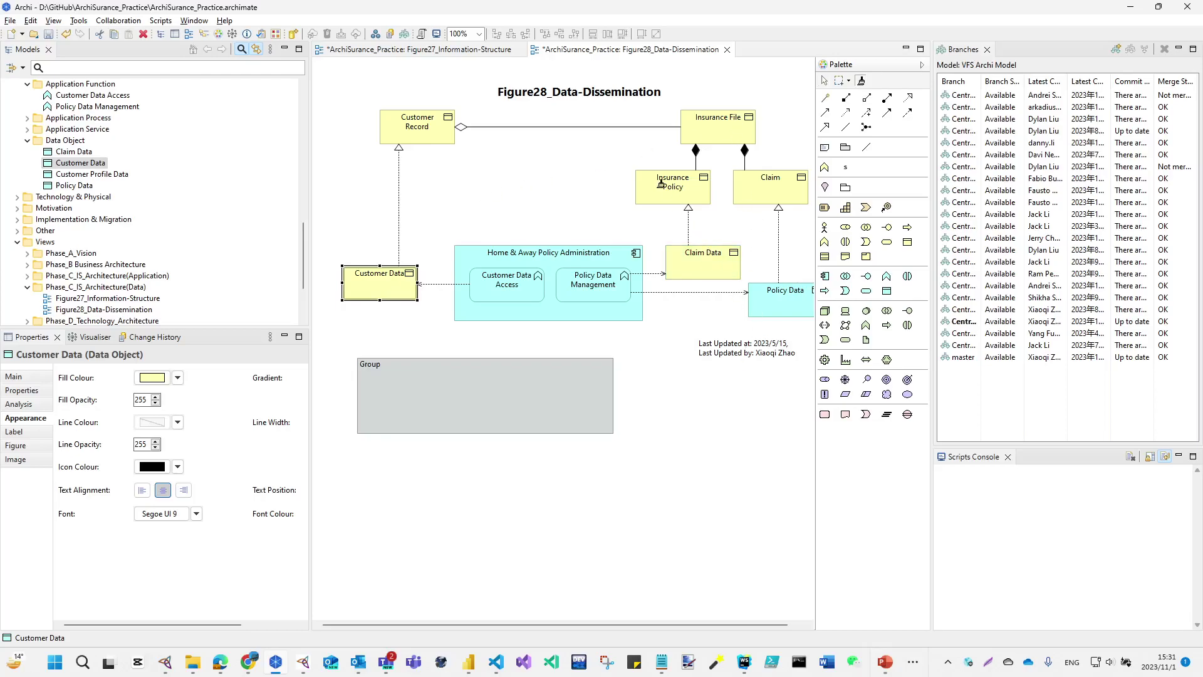
left_click(470, 303)
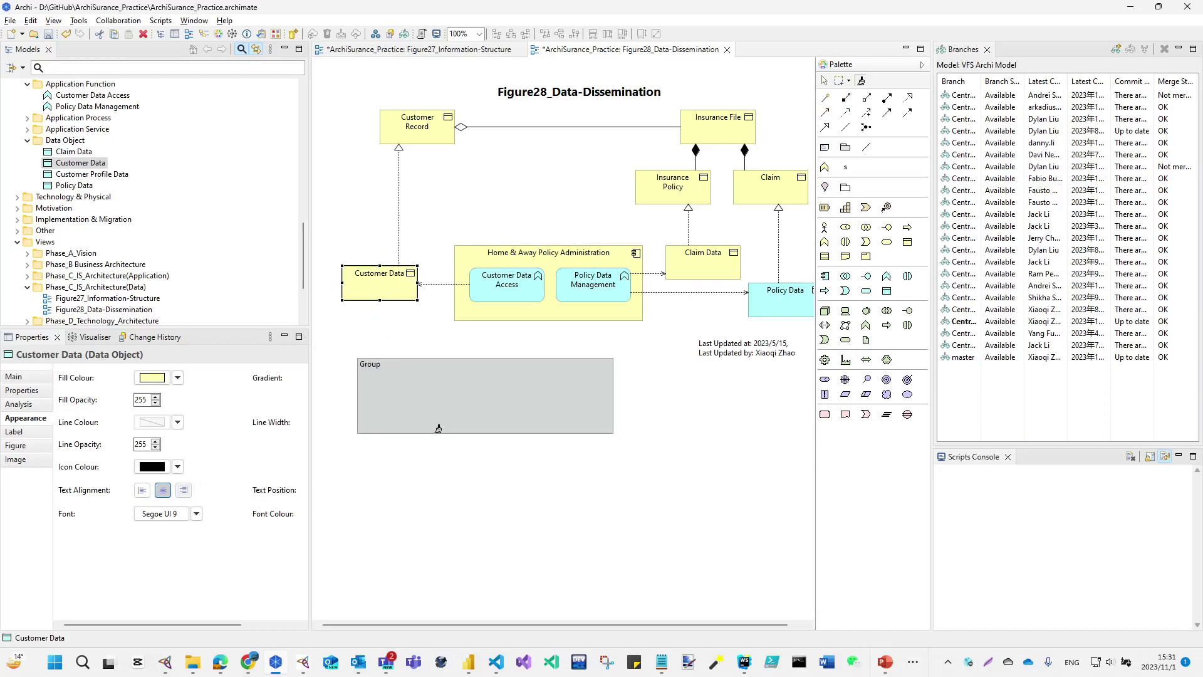
left_click(447, 394)
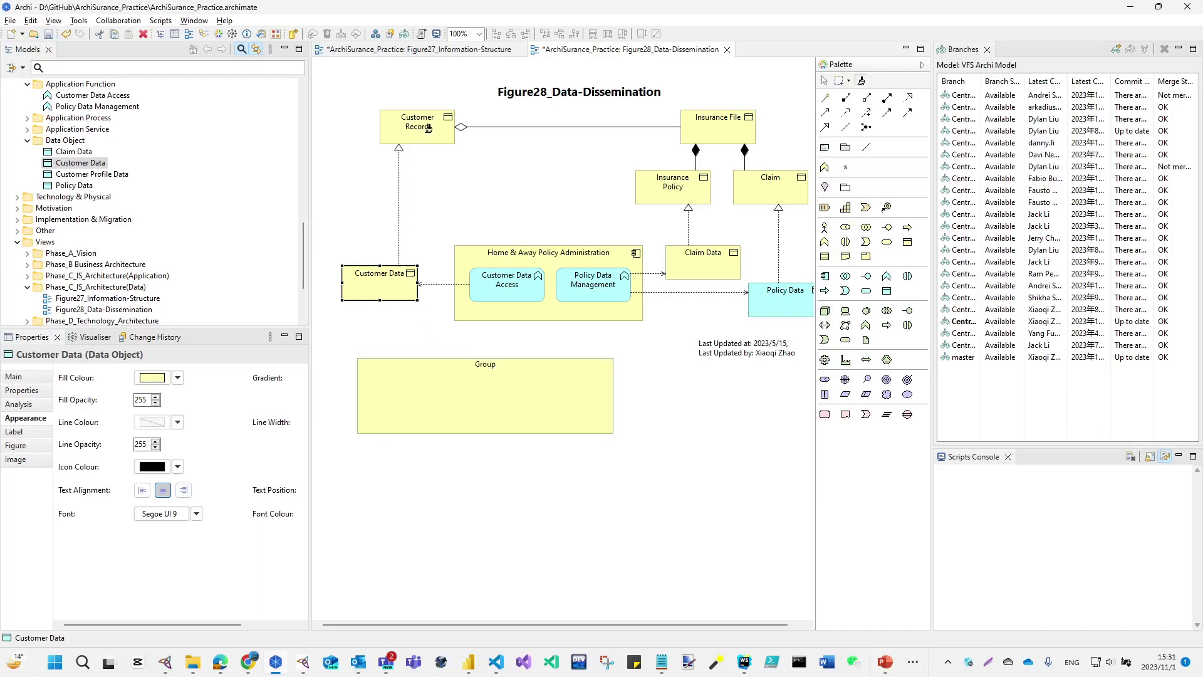
left_click(796, 304)
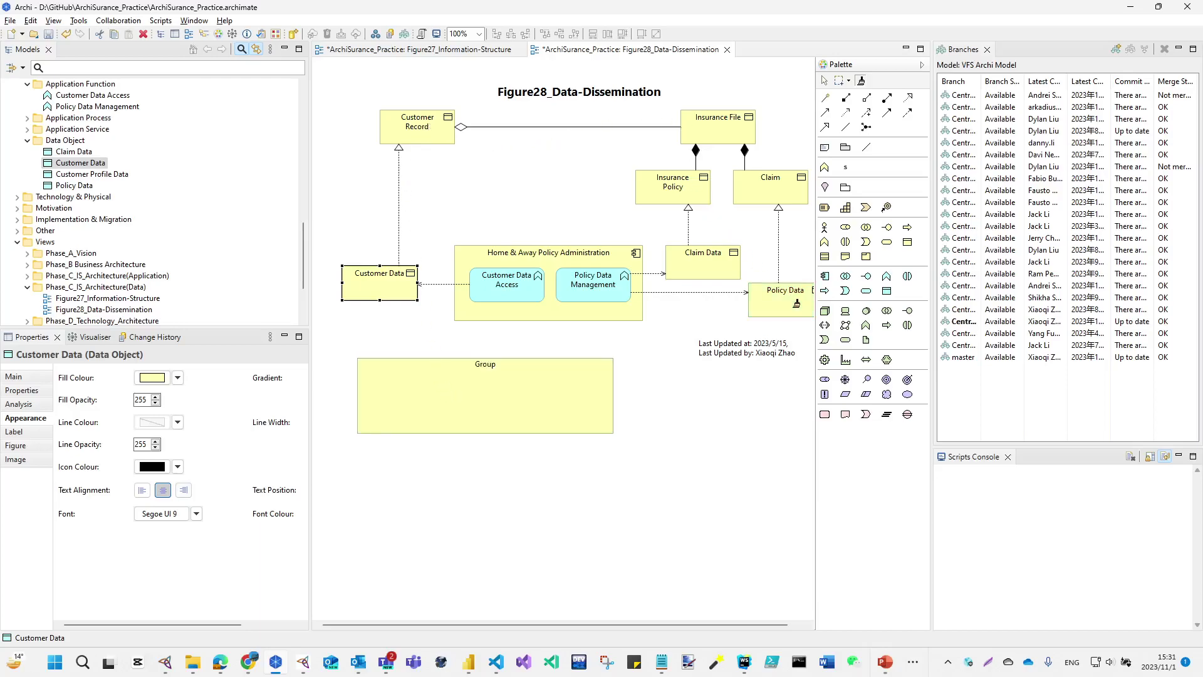
left_click(625, 290)
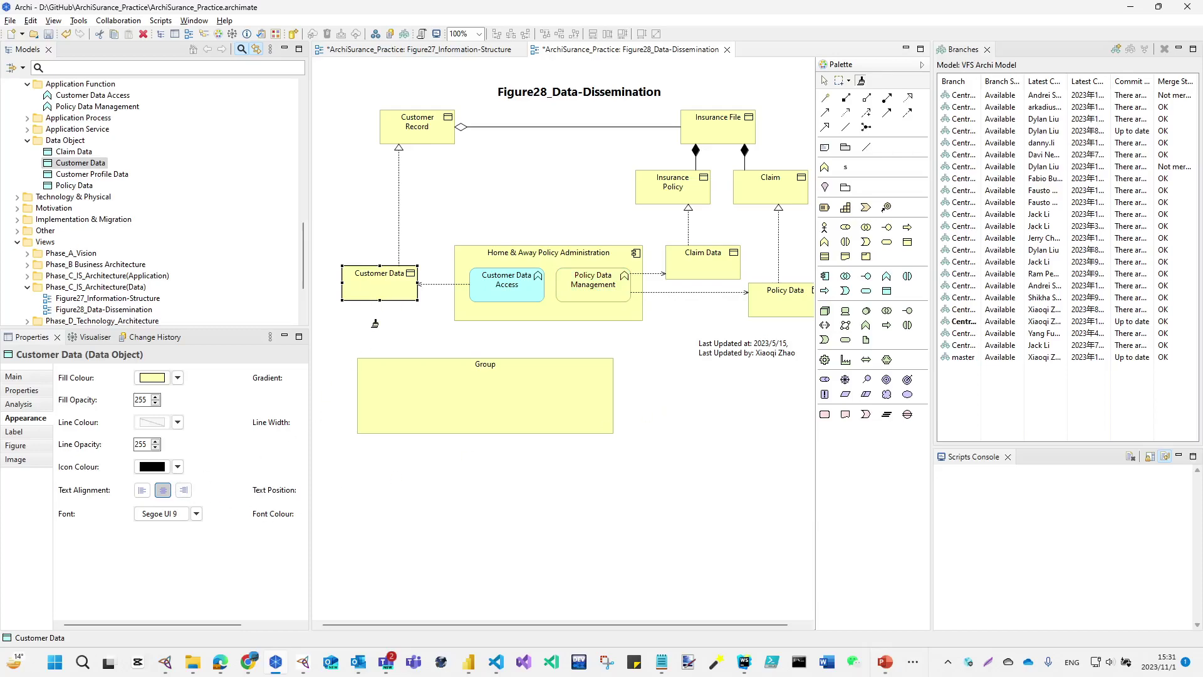
key("Escape")
Step: Switch to the PowerPoint slide show with the Improvements slide
key("alt+Tab")
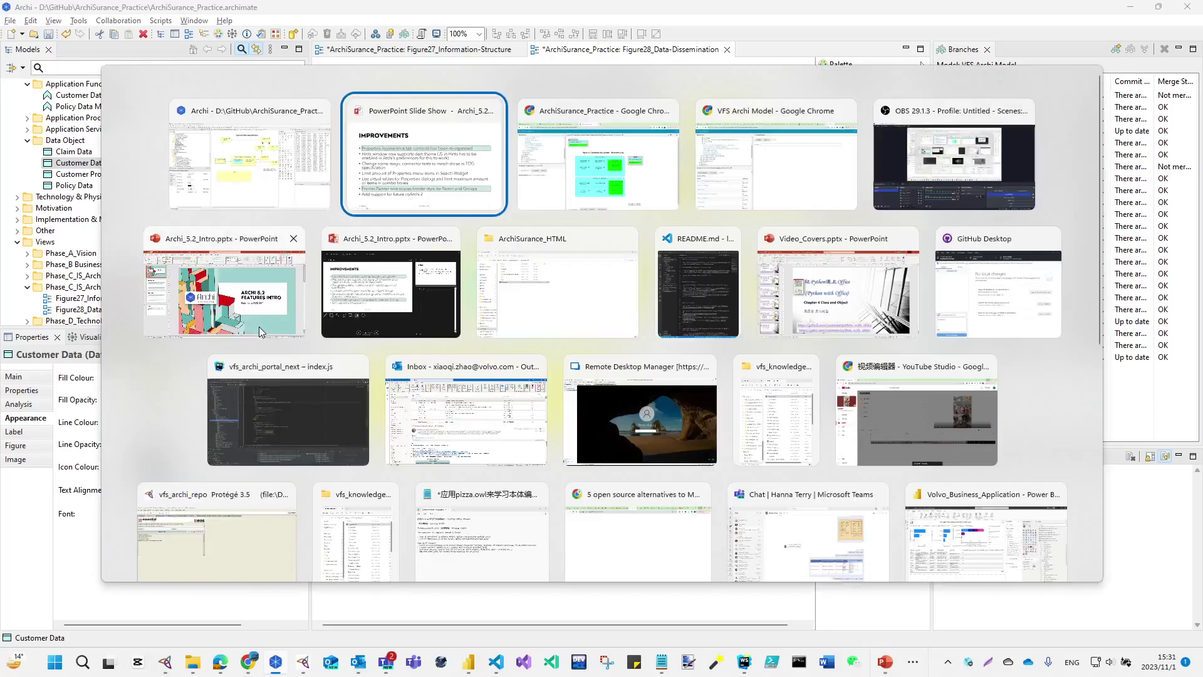